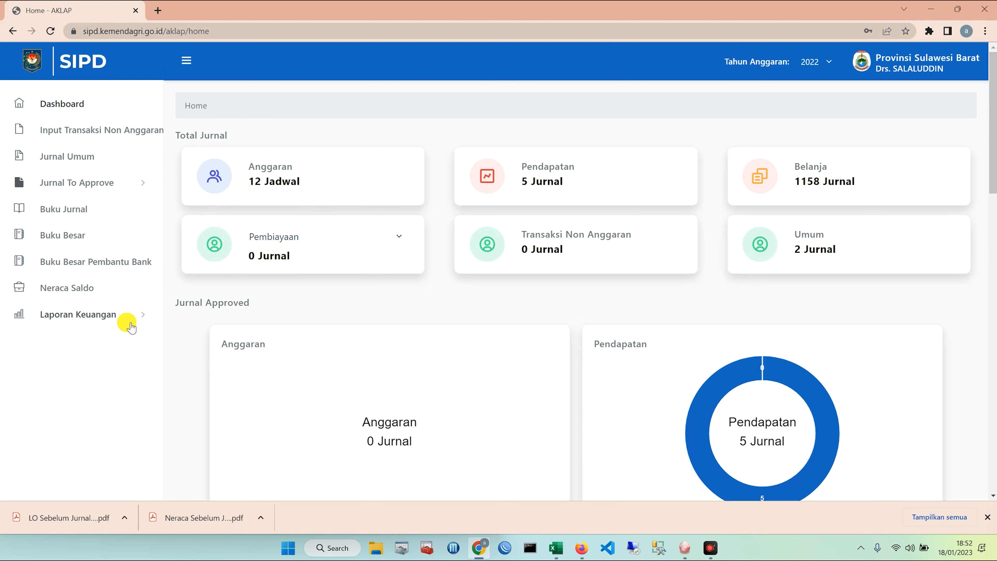
Generate the Neraca report for Badan Penanggulangan Bencana Daerah with the account classification set to 6. Sub Rincian Objek.
click(125, 317)
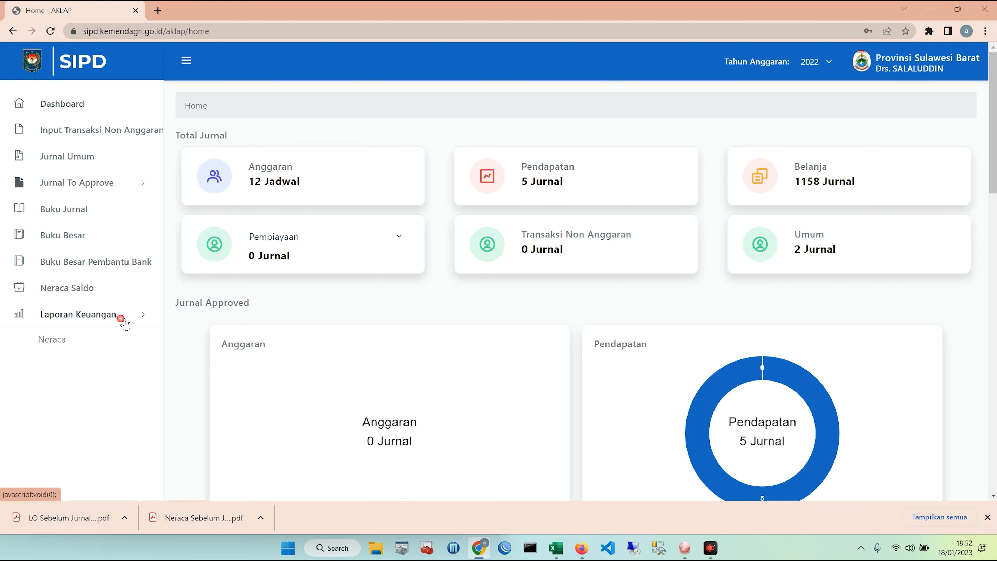
click(61, 346)
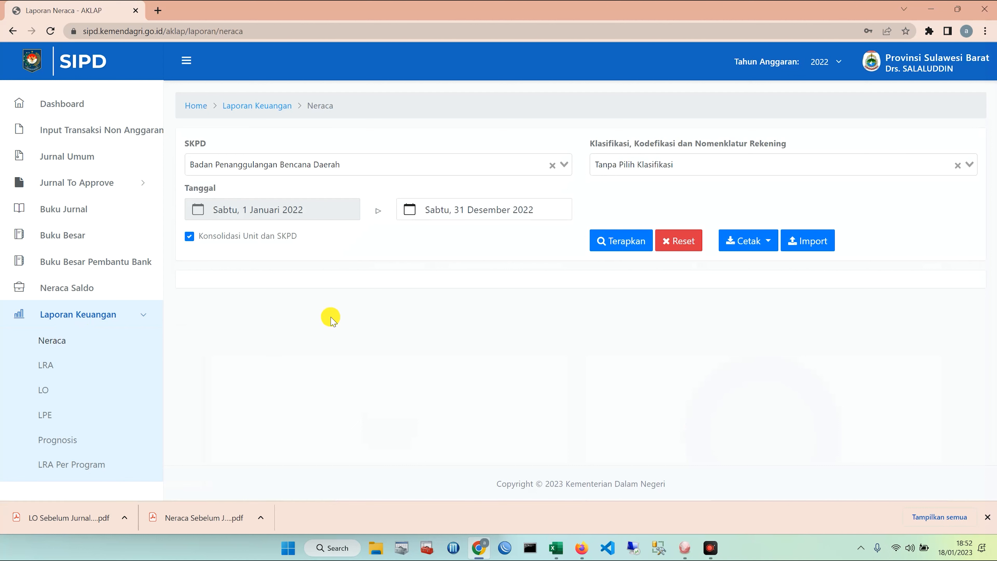
click(636, 164)
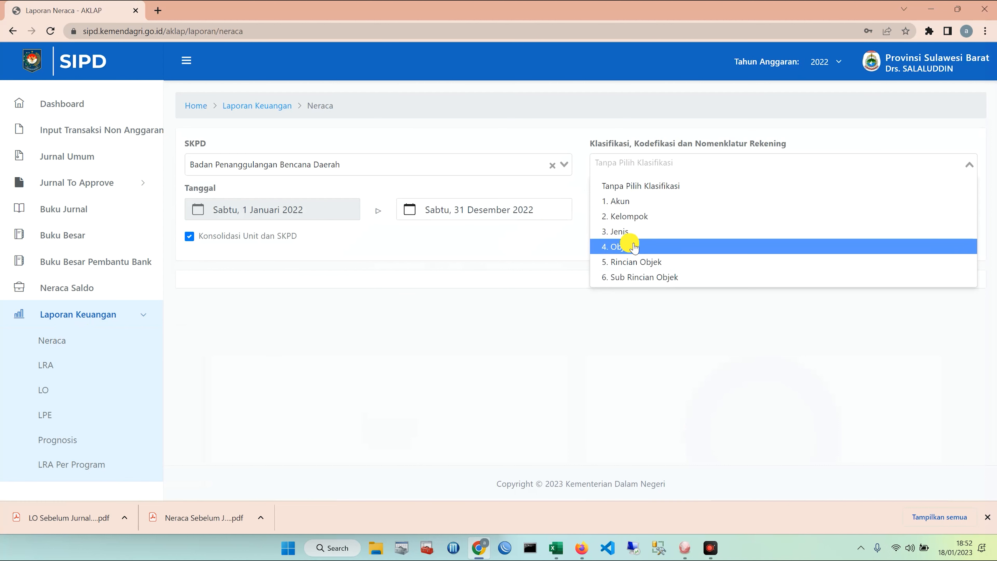
click(631, 283)
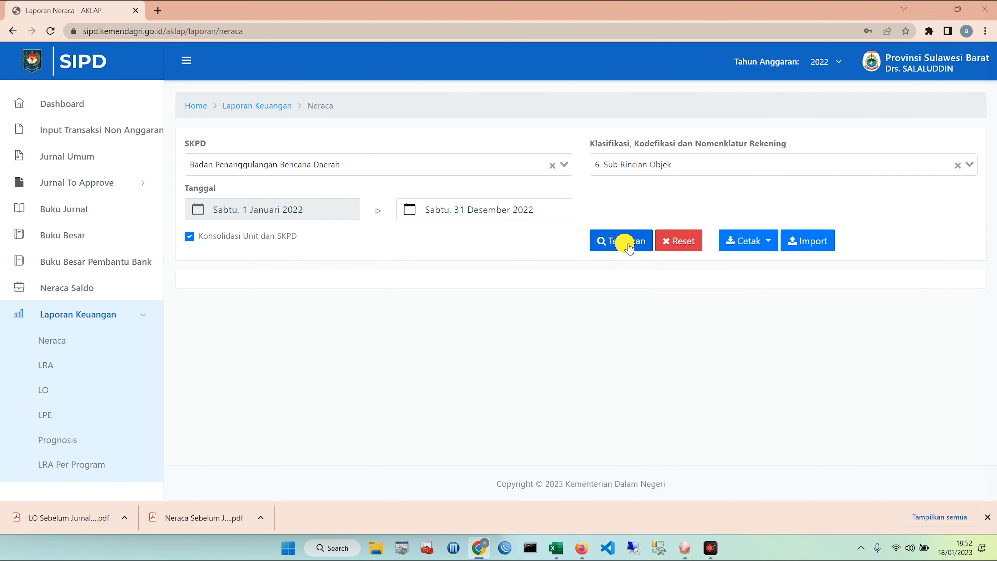
click(627, 244)
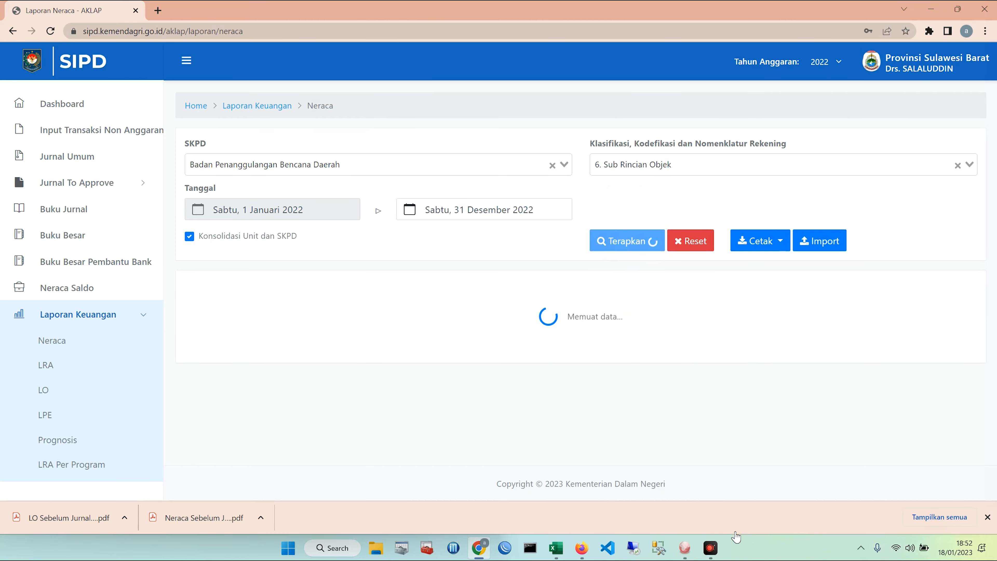
Examine the Kewajiban section of the Neraca, comparing the 2022 and 2021 amounts for Utang Belanja Jasa.
scroll(731, 390, down, 20)
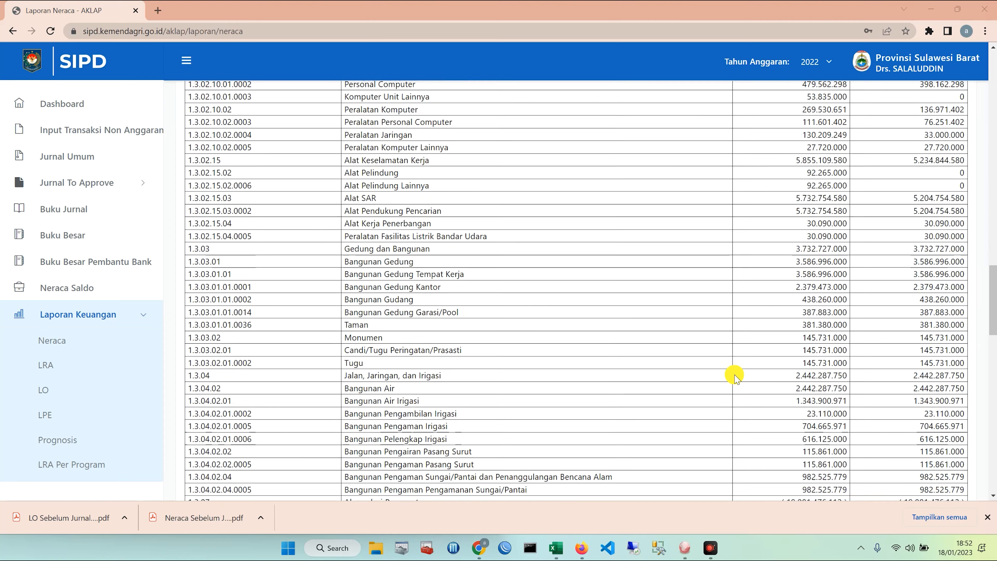
scroll(733, 376, down, 15)
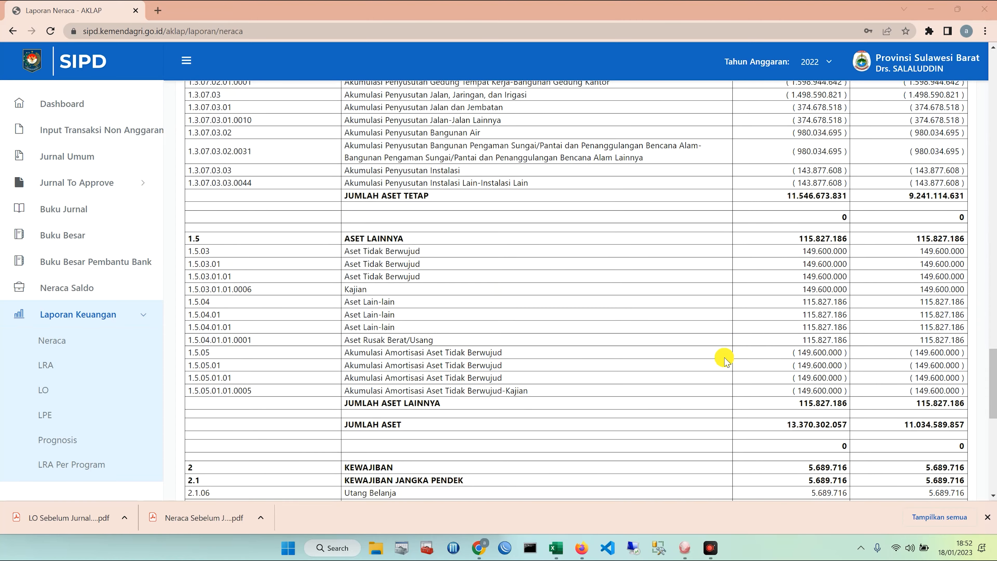
scroll(570, 359, down, 2)
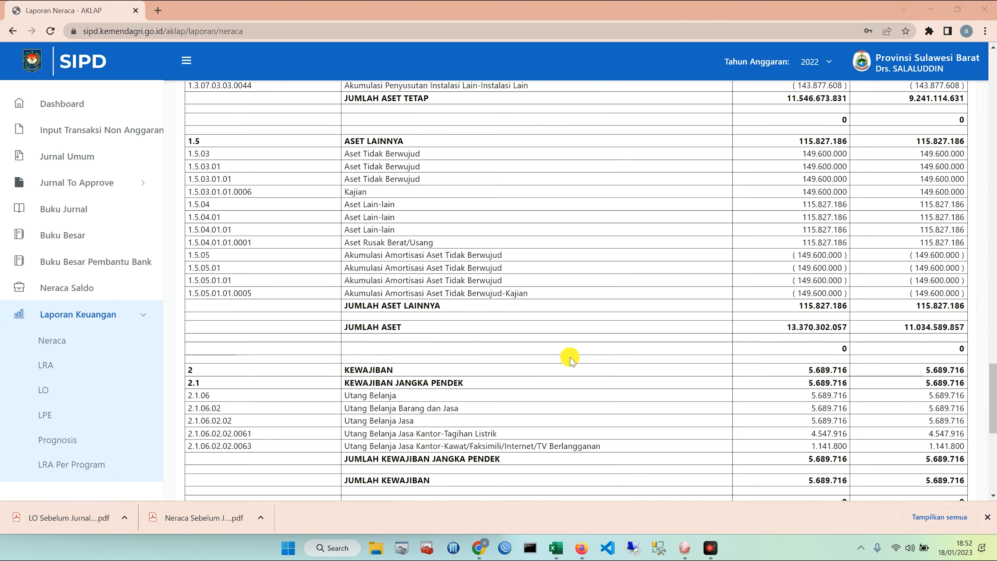
scroll(569, 359, down, 2)
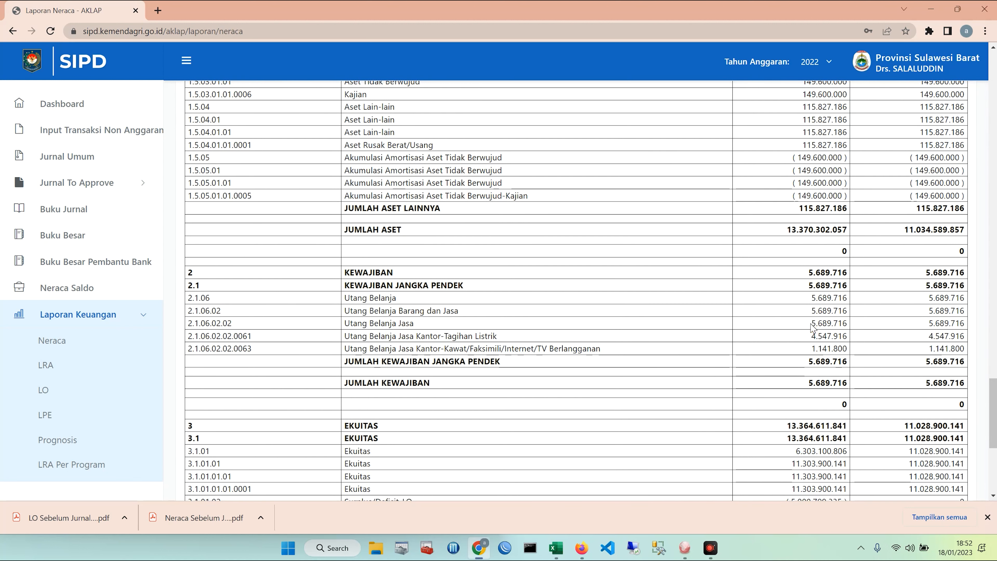
drag(811, 322, 831, 323)
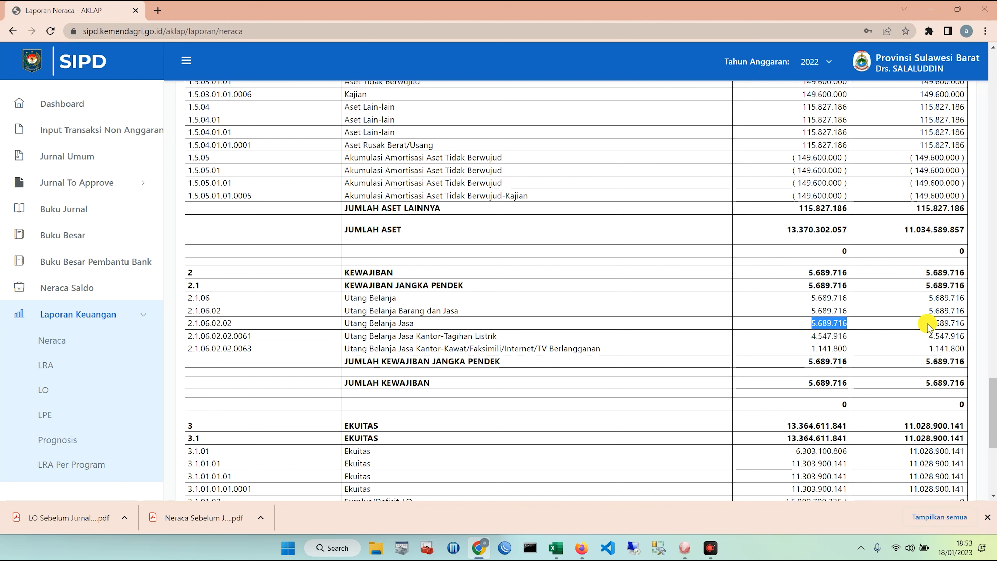
drag(928, 324, 960, 323)
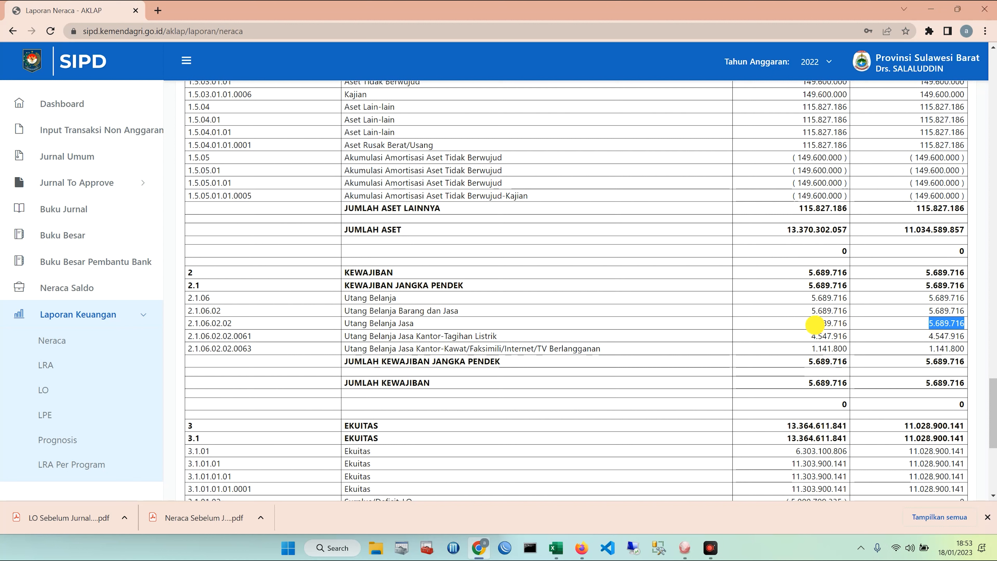
drag(811, 323, 842, 324)
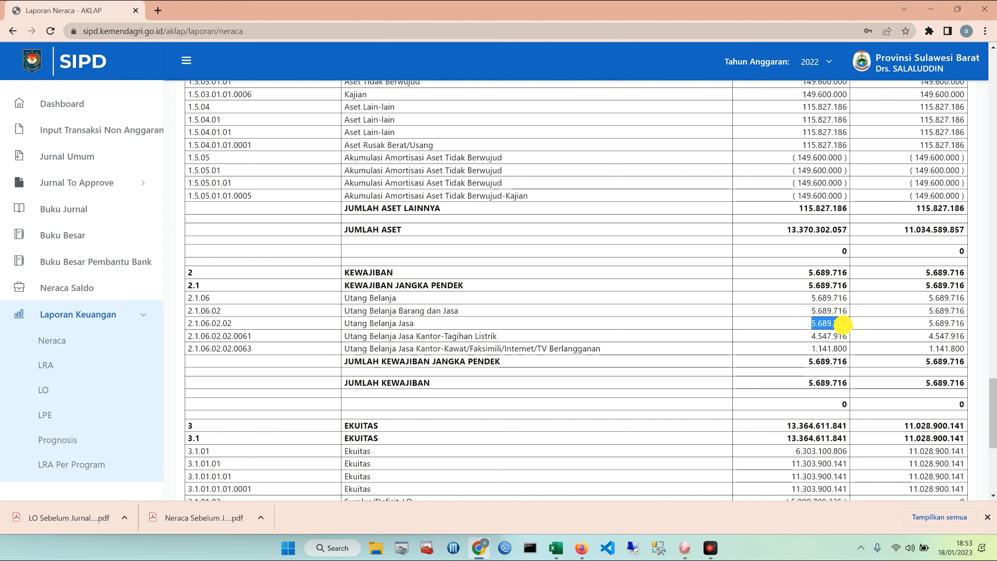
double_click(823, 327)
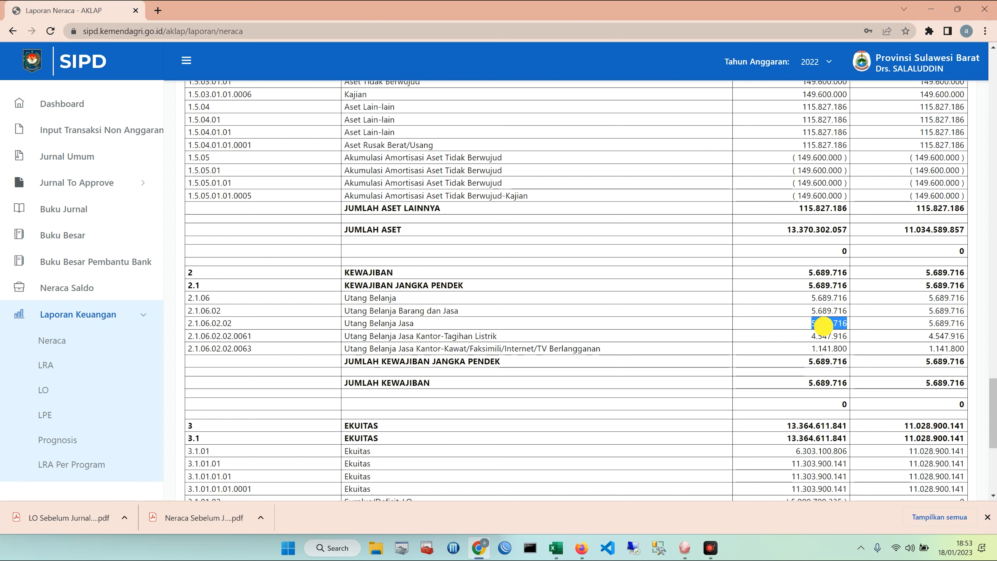
click(819, 323)
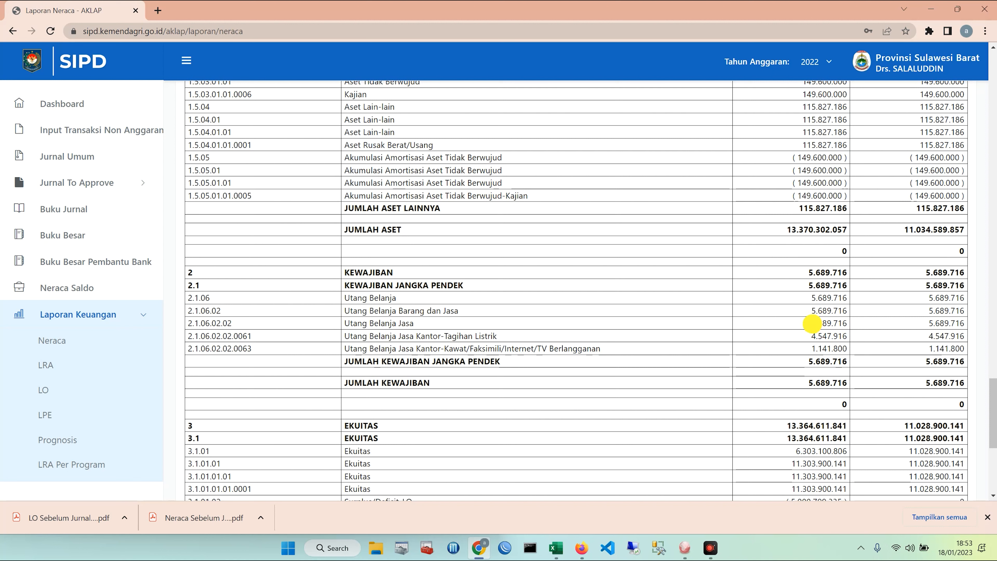
drag(811, 323, 843, 323)
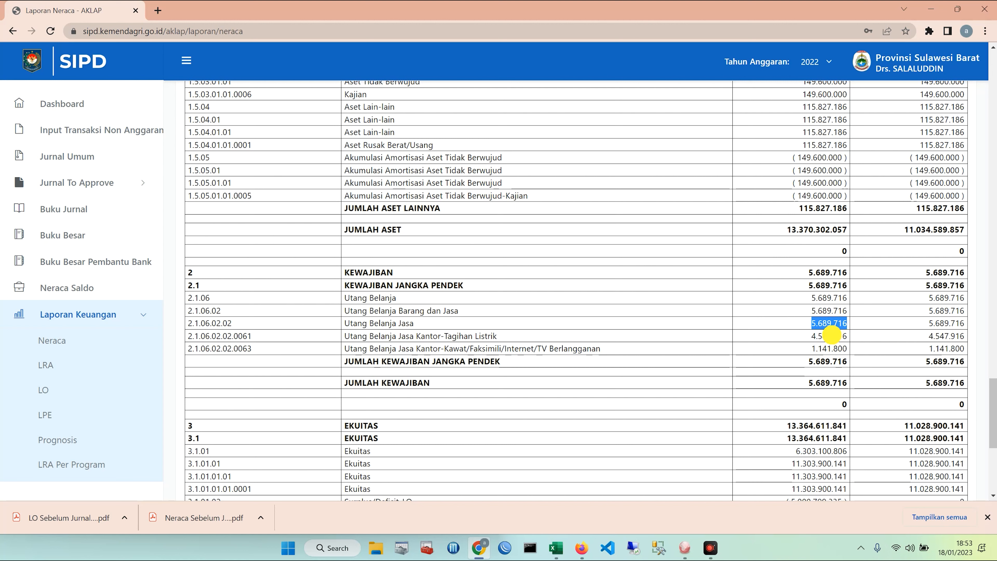
click(796, 325)
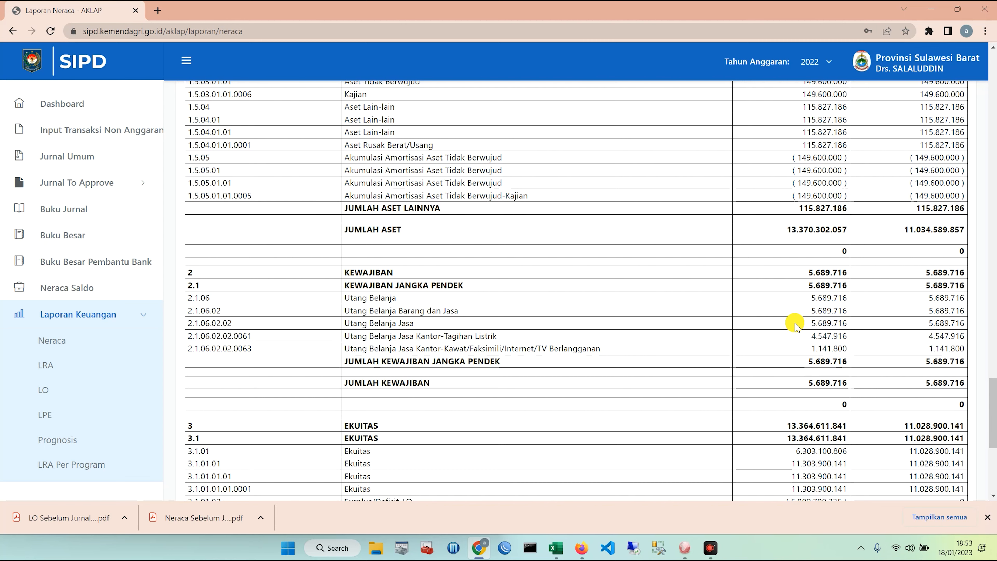
Export the Neraca report as a PDF to Downloads, replacing the existing file Neraca Sebelum Jurnal Balik.pdf.
scroll(795, 325, up, 20)
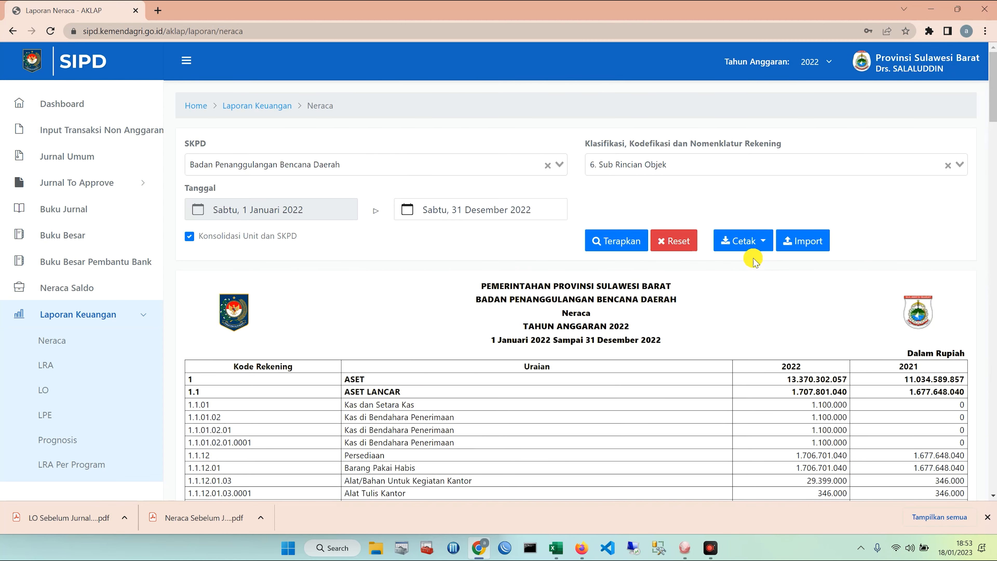
click(752, 246)
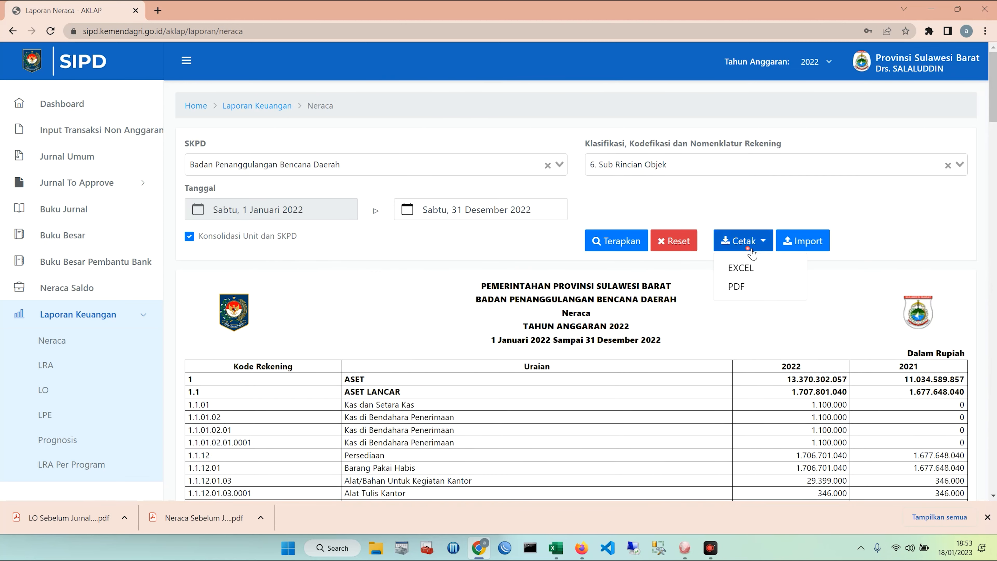
click(743, 288)
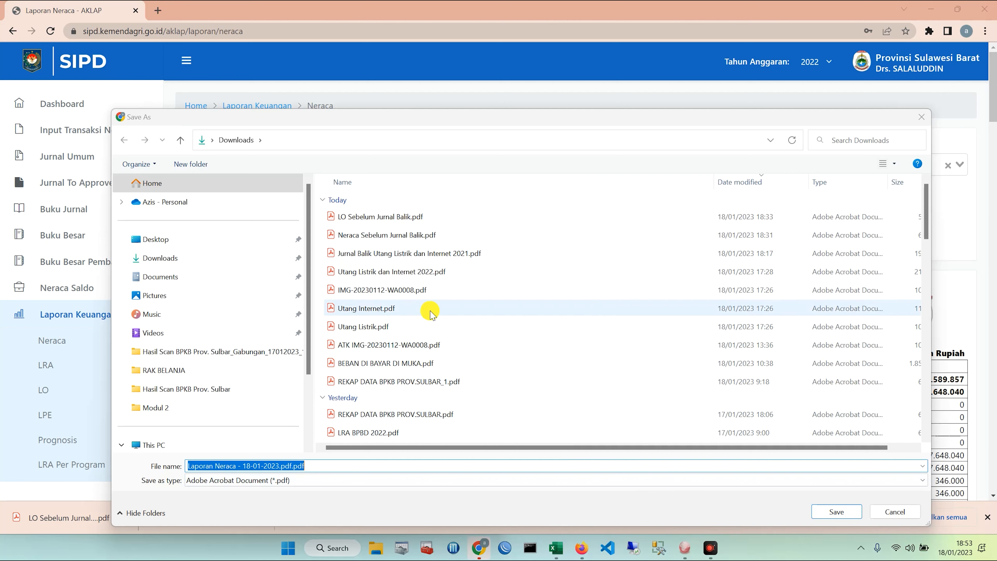
click(383, 235)
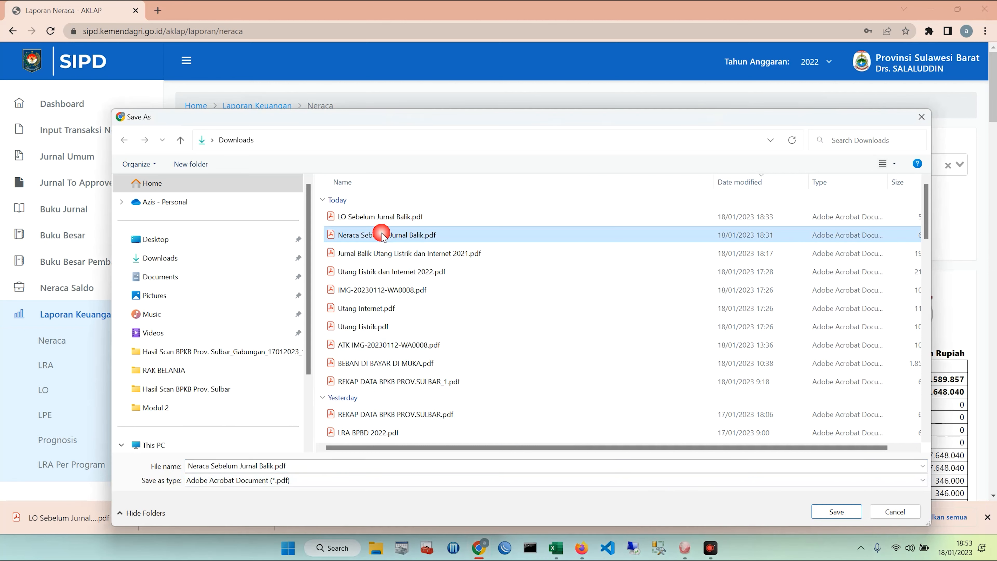
drag(461, 129, 438, 74)
click(836, 511)
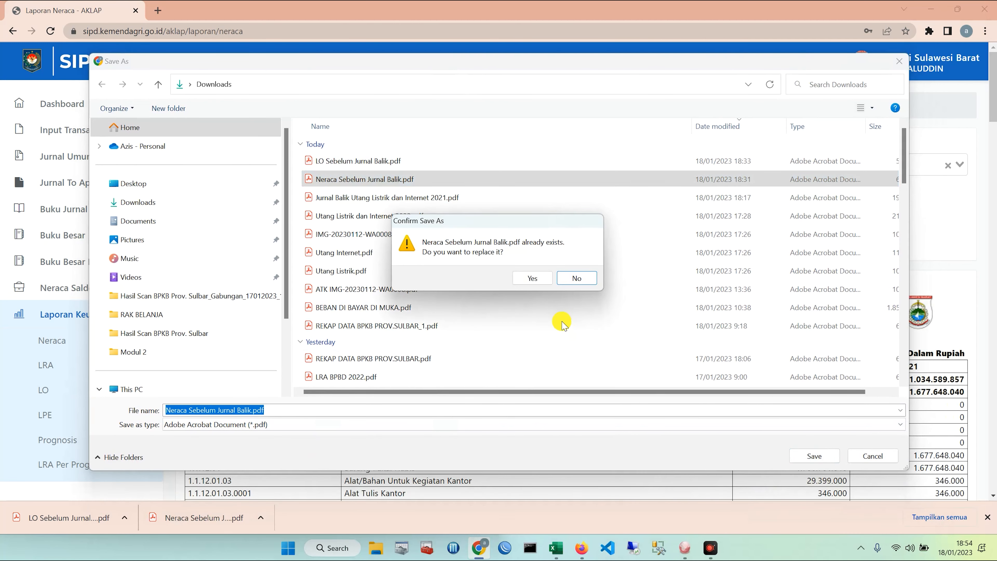
click(535, 277)
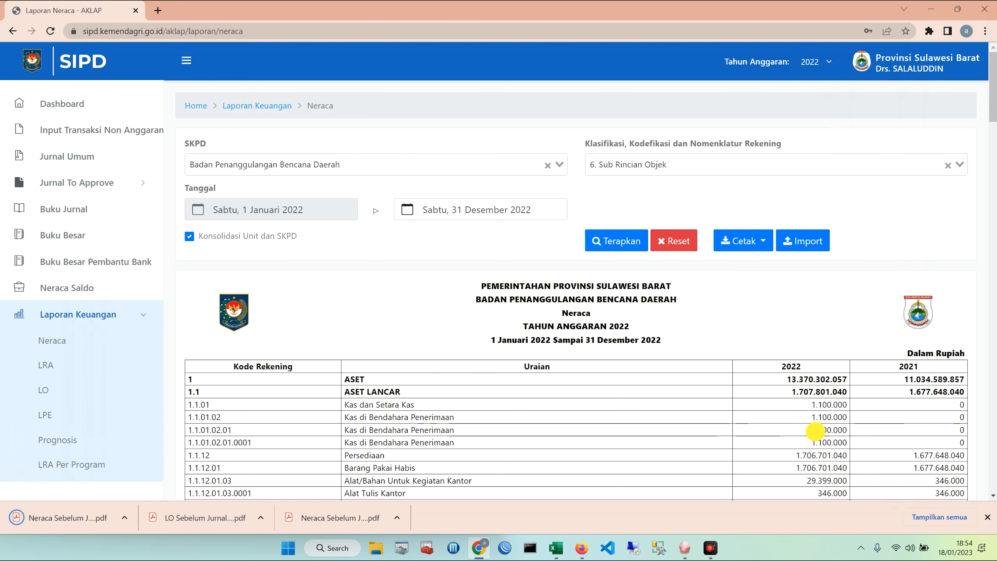
Generate the LO report with the account classification set to 6. Sub Rincian Objek.
click(50, 392)
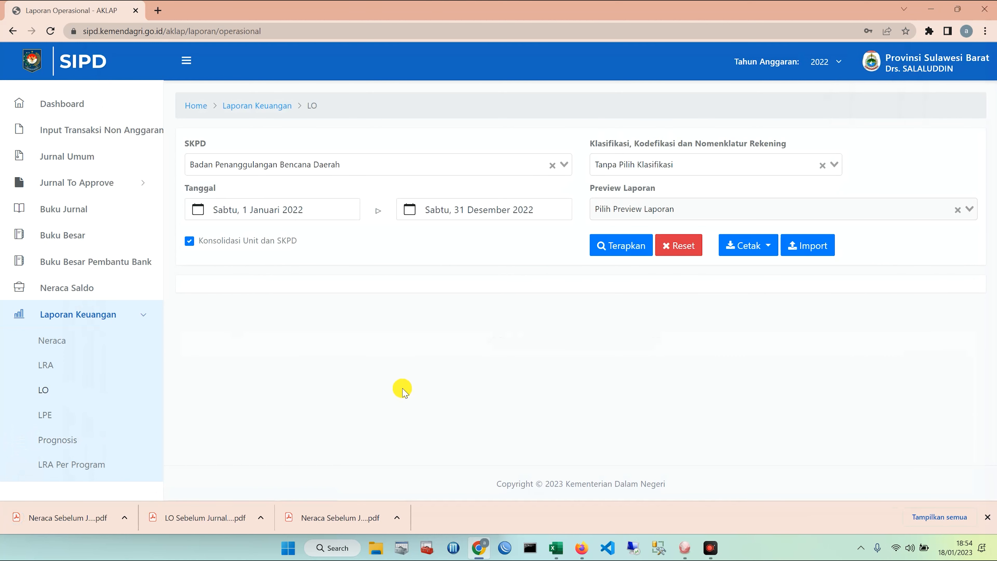
click(646, 171)
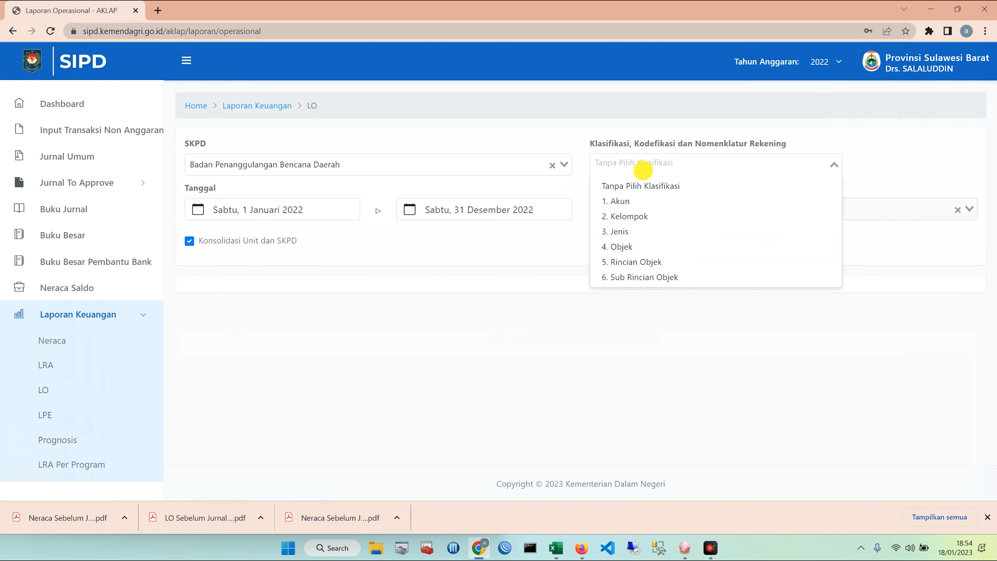
click(634, 276)
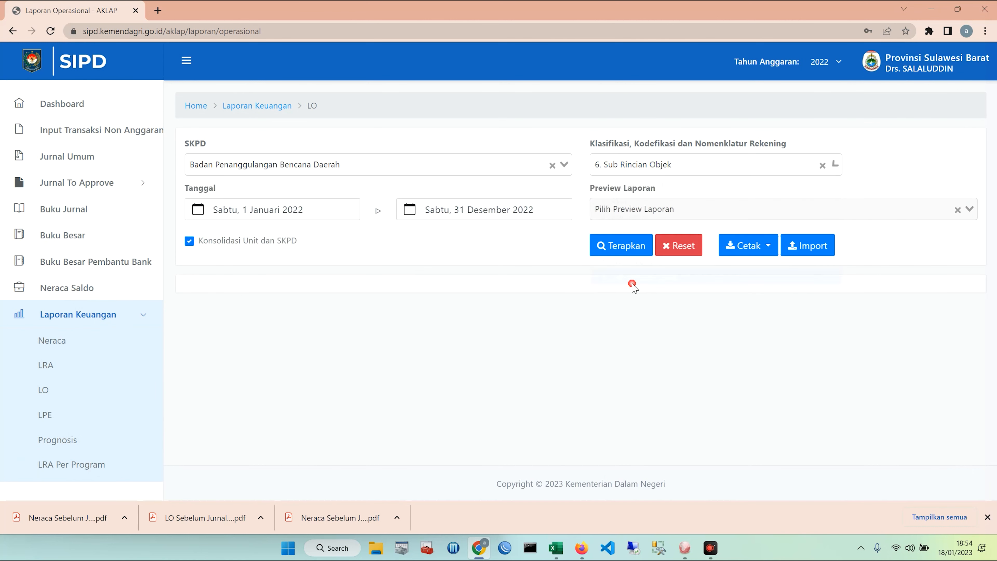
click(629, 254)
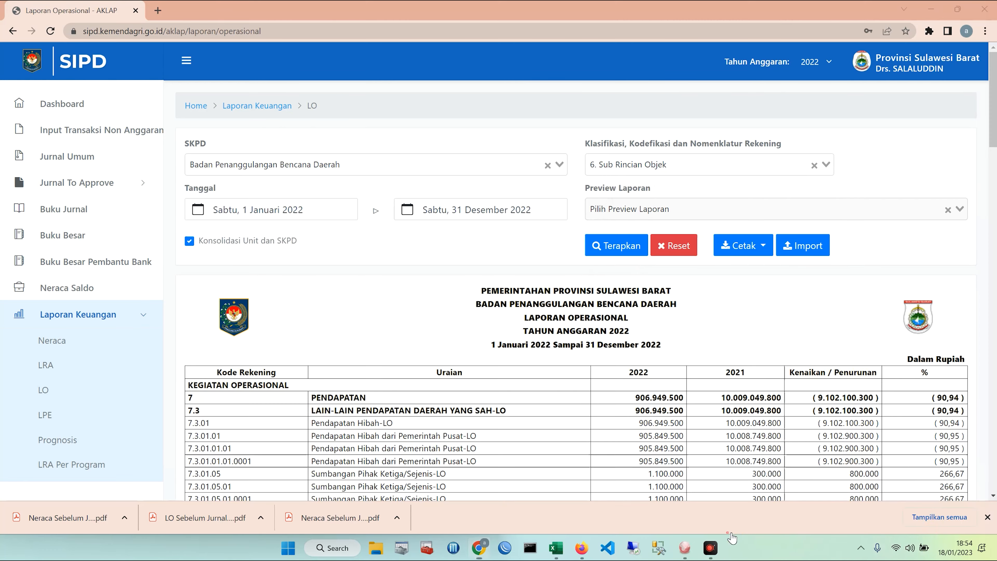
Examine the account codes, descriptions and 2022 amounts of Beban Tagihan Listrik and Beban Kawat/Faksimili/Internet/TV Berlangganan in the LO report.
scroll(823, 345, down, 20)
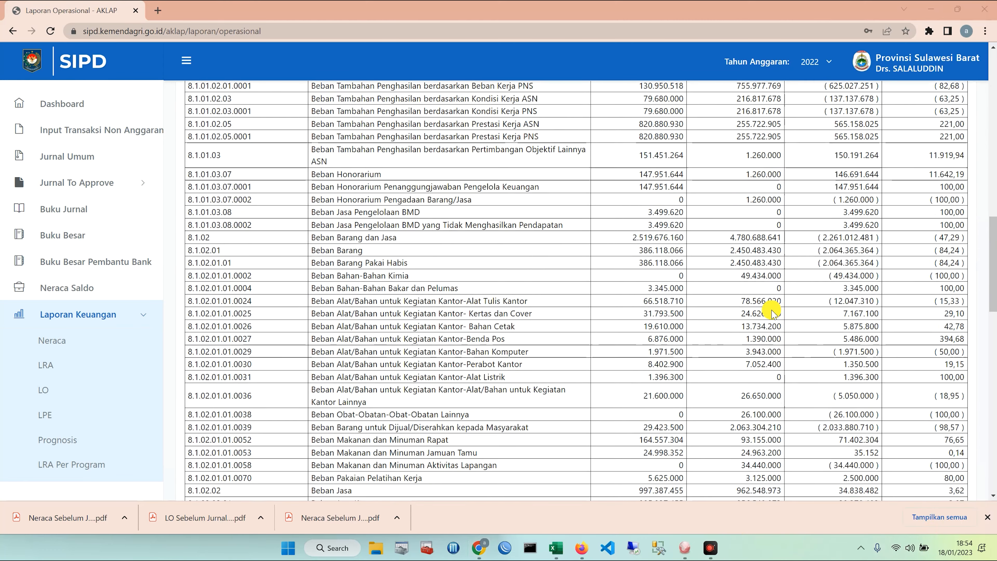
scroll(755, 314, down, 5)
scroll(734, 312, up, 3)
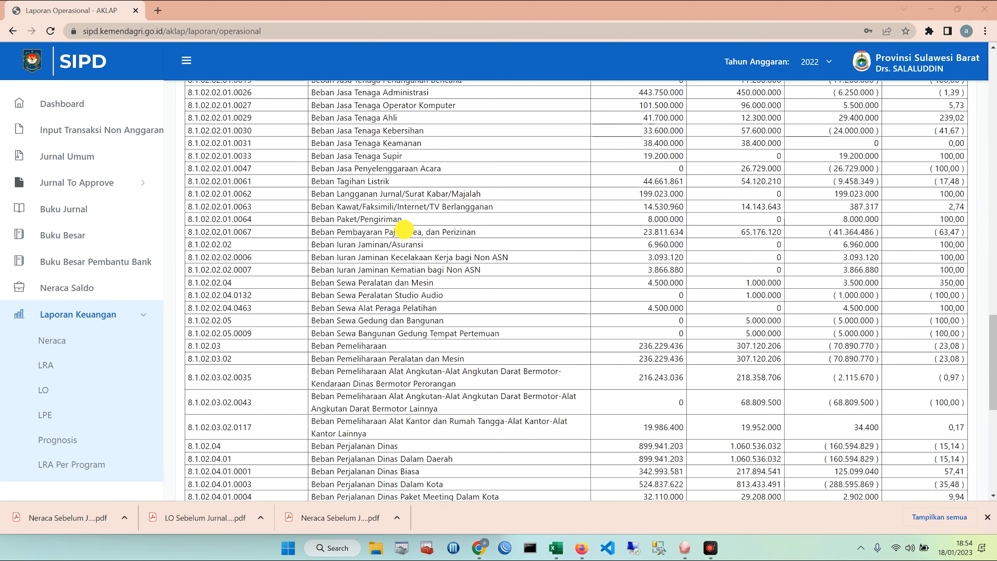
drag(253, 181, 188, 181)
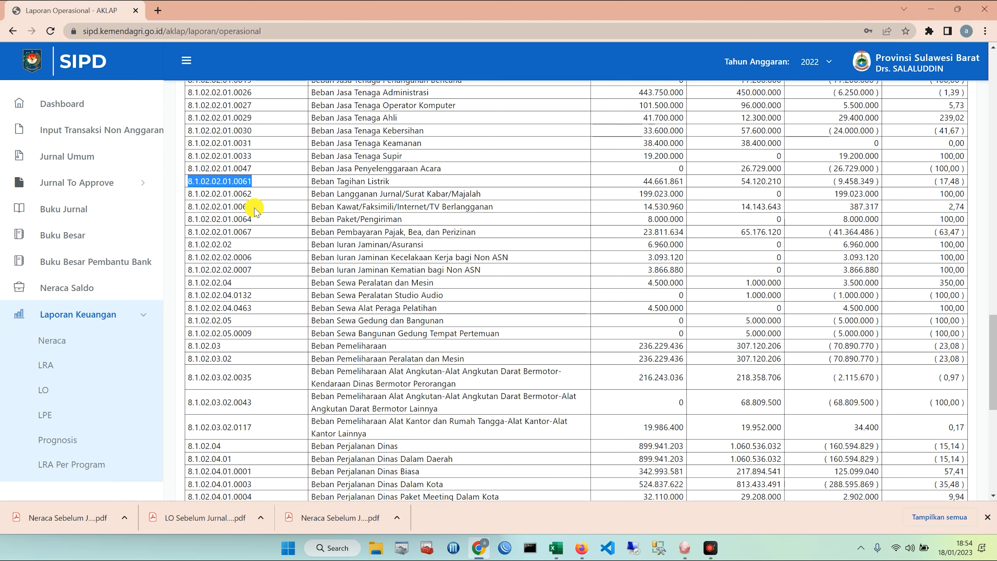
drag(253, 206, 205, 206)
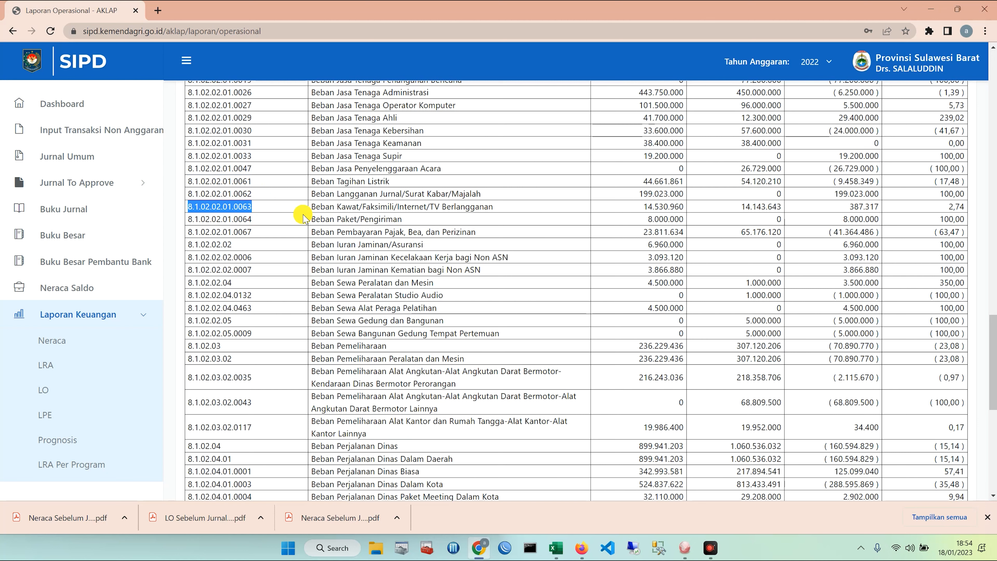
drag(311, 181, 380, 180)
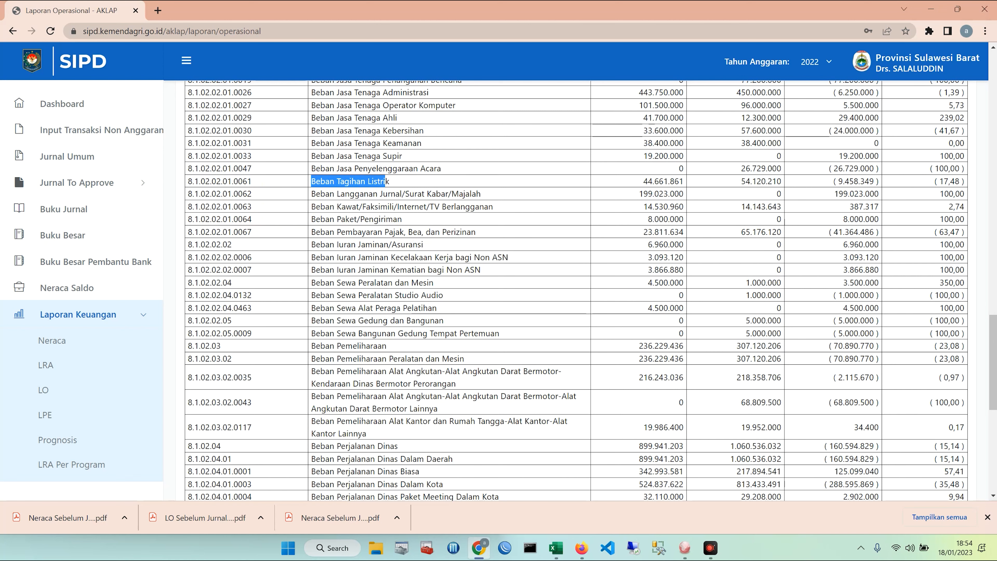
drag(312, 206, 493, 206)
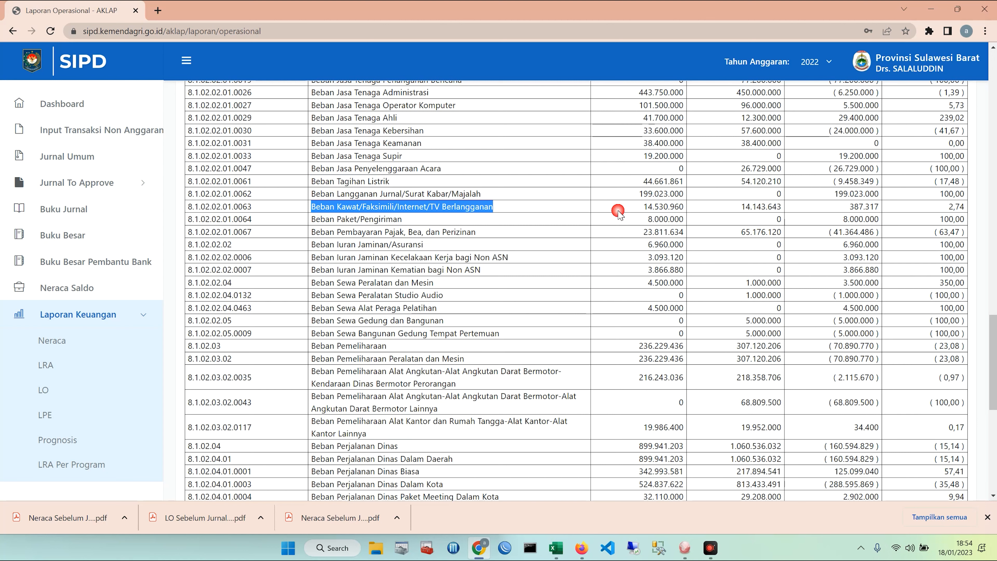
click(643, 181)
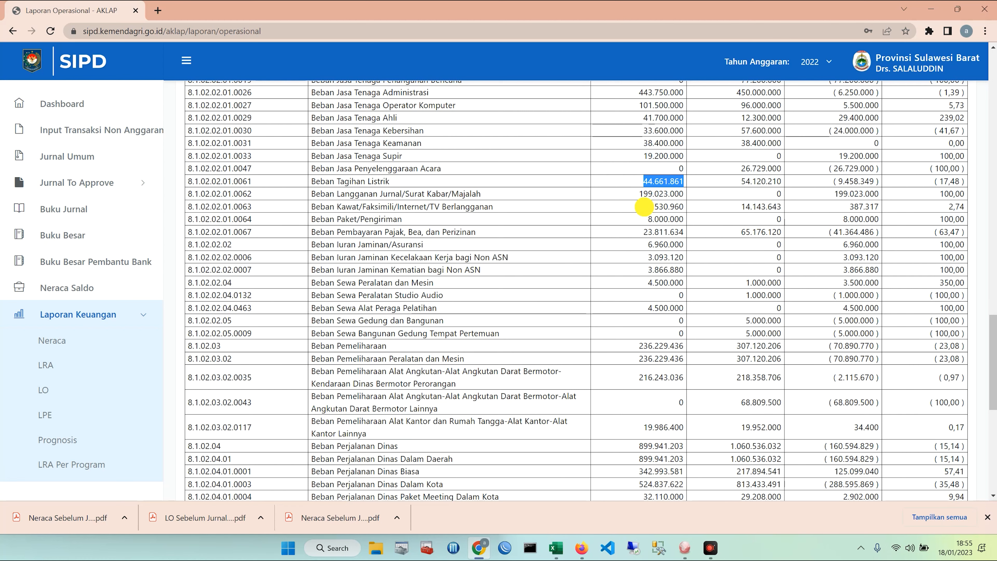
drag(644, 206, 685, 208)
Export the LO report as a PDF to Downloads, replacing the existing file LO Sebelum Jurnal Balik.pdf.
scroll(728, 231, up, 20)
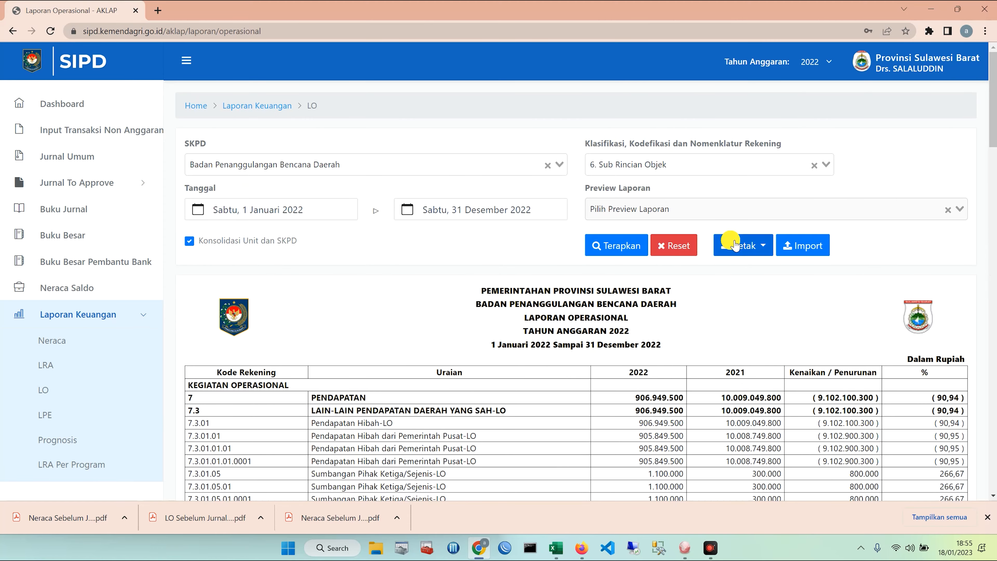
click(744, 251)
click(732, 285)
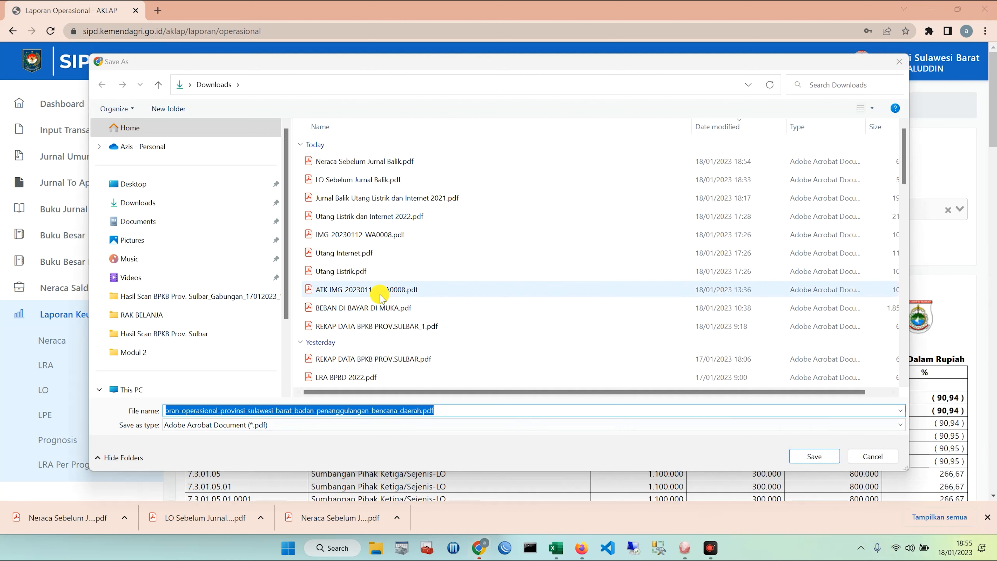
click(342, 181)
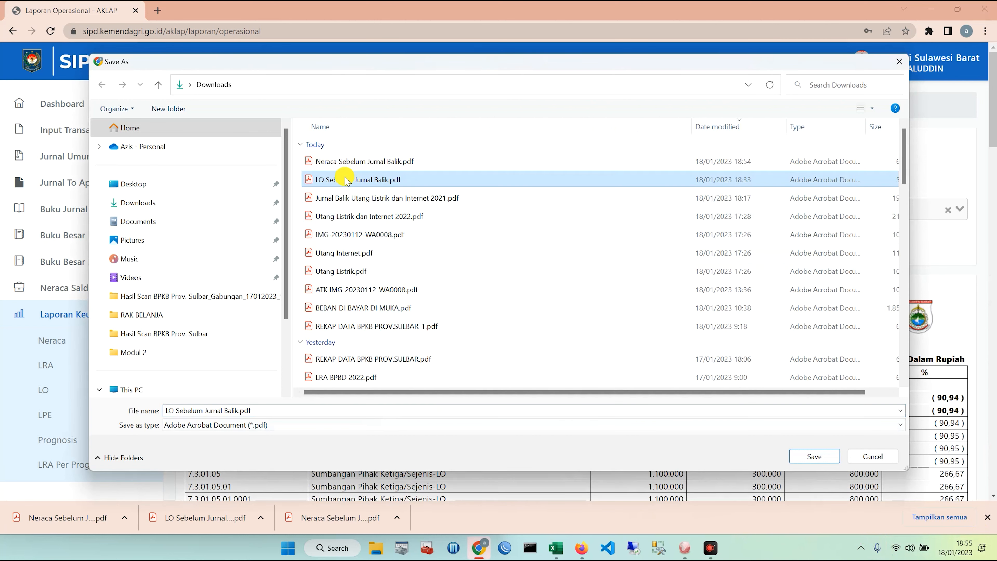
click(811, 457)
click(533, 279)
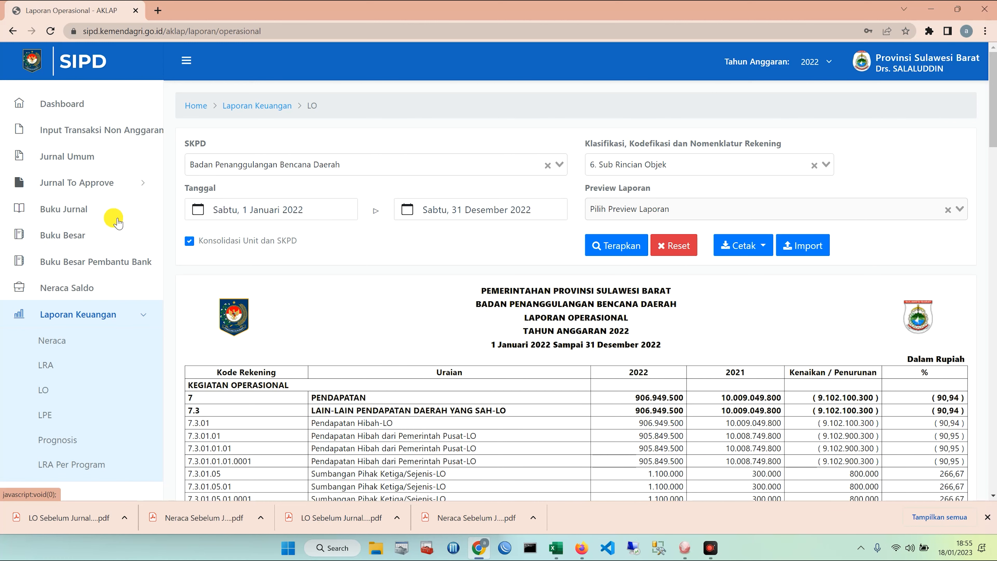
Open the Input Jurnal Umum form and set Tanggal Jurnal to 21 Januari 2022.
click(78, 161)
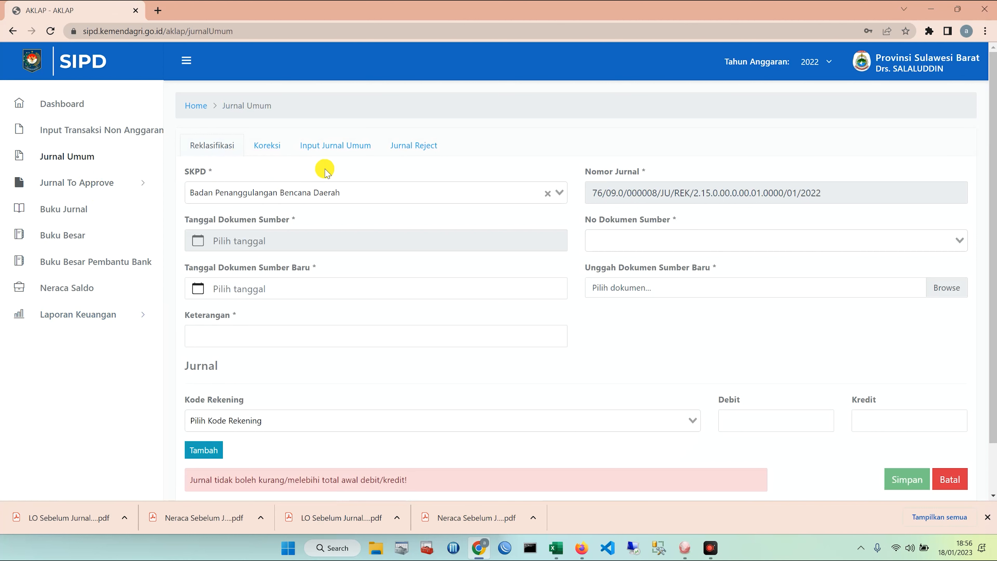
click(340, 149)
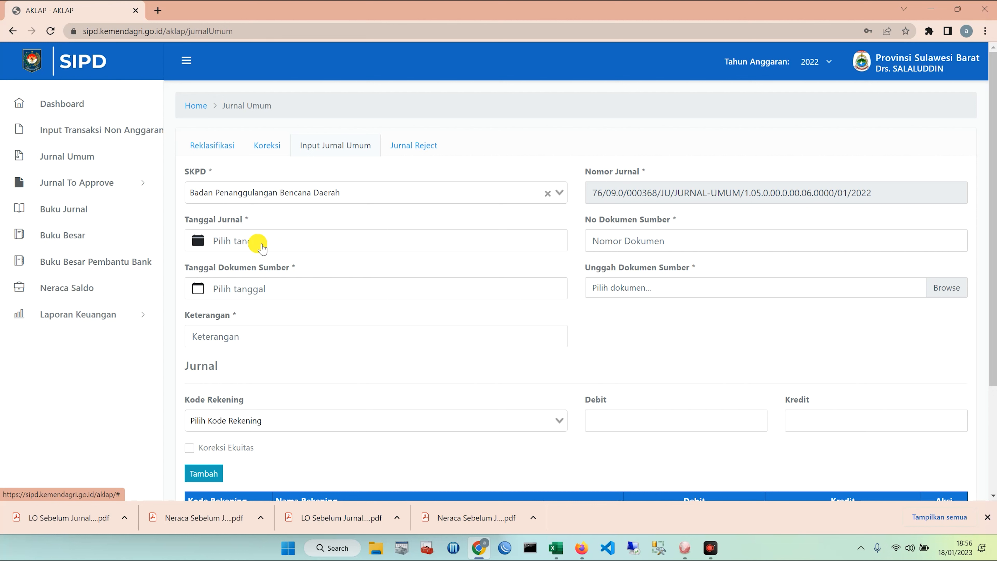
click(201, 241)
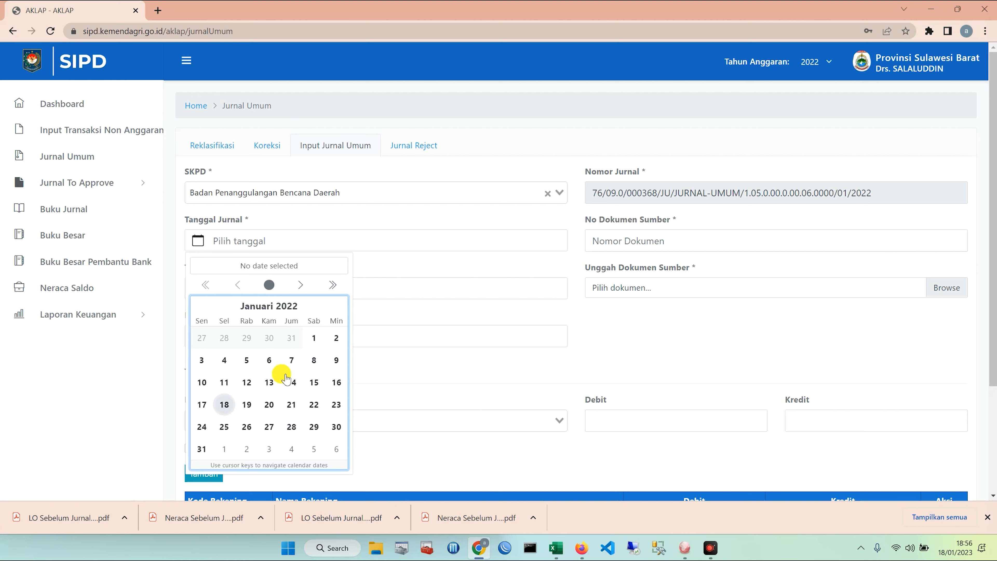
click(290, 407)
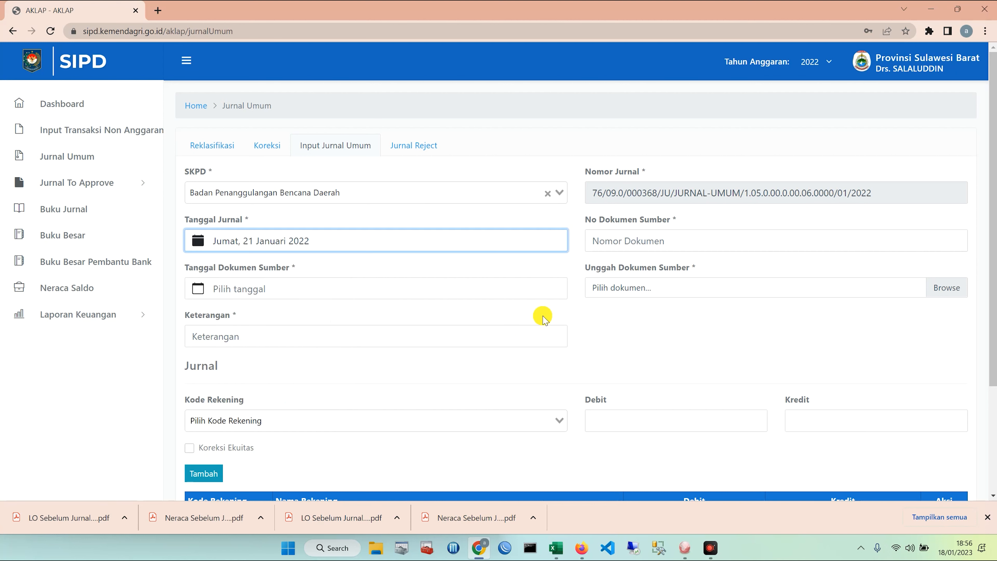
Copy document number 000001/Jurnal-Balik-Utang/1.05.0.00.0.00.06.0000/1/2022 from cell B5 of the Excel workbook into No Dokumen Sumber in SIPD.
click(624, 241)
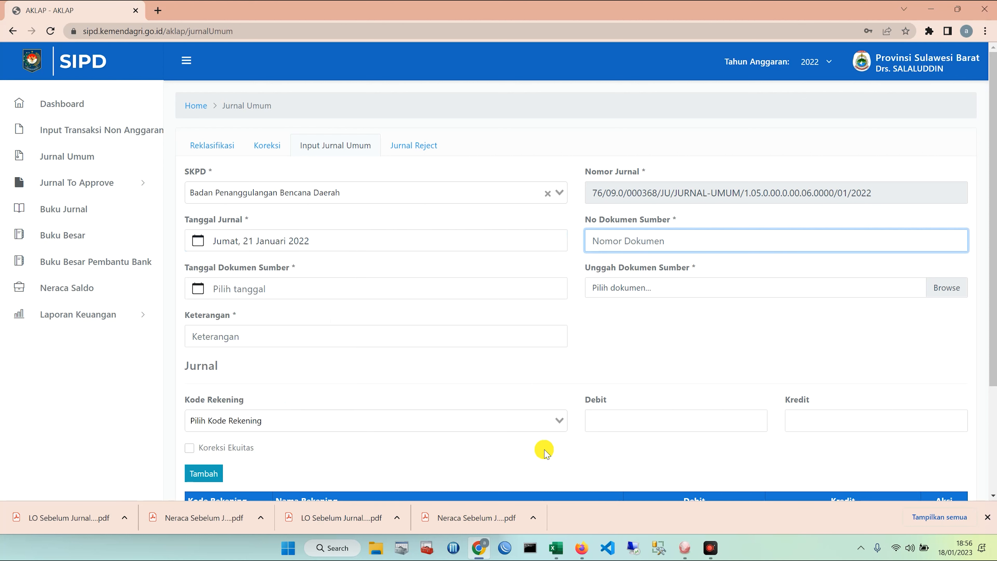
click(556, 550)
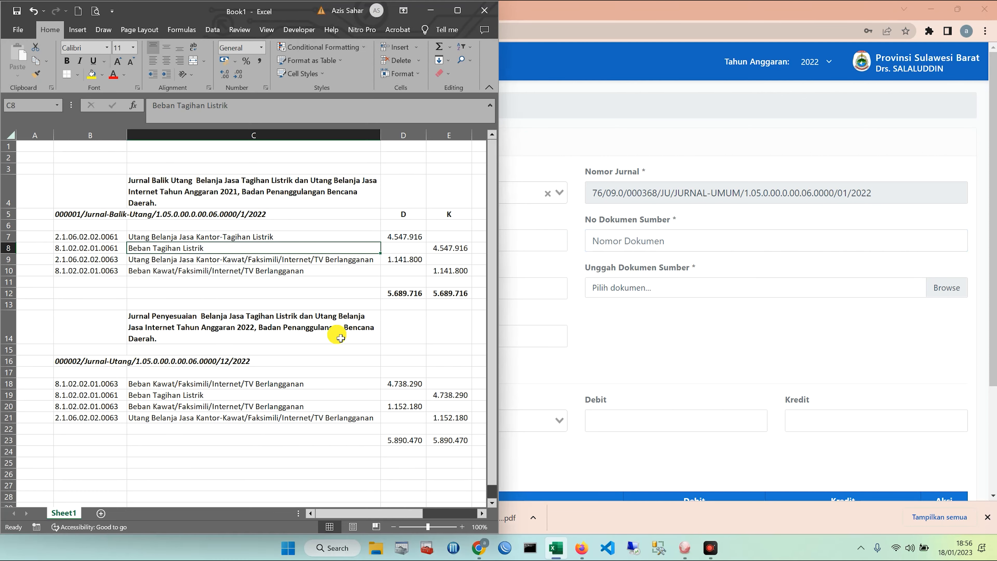
click(67, 214)
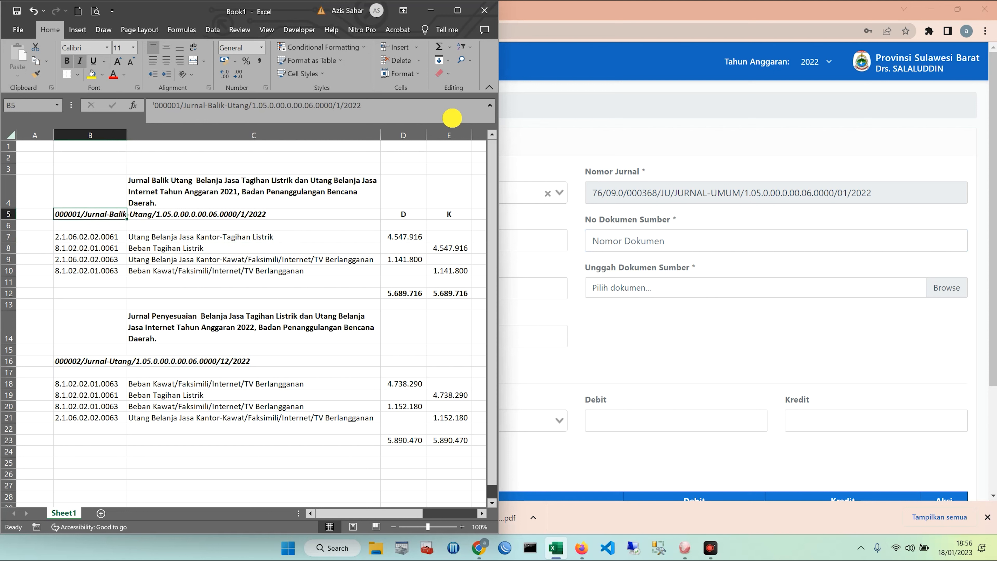
click(377, 105)
drag(361, 106, 384, 107)
click(162, 106)
key(ctrl+c)
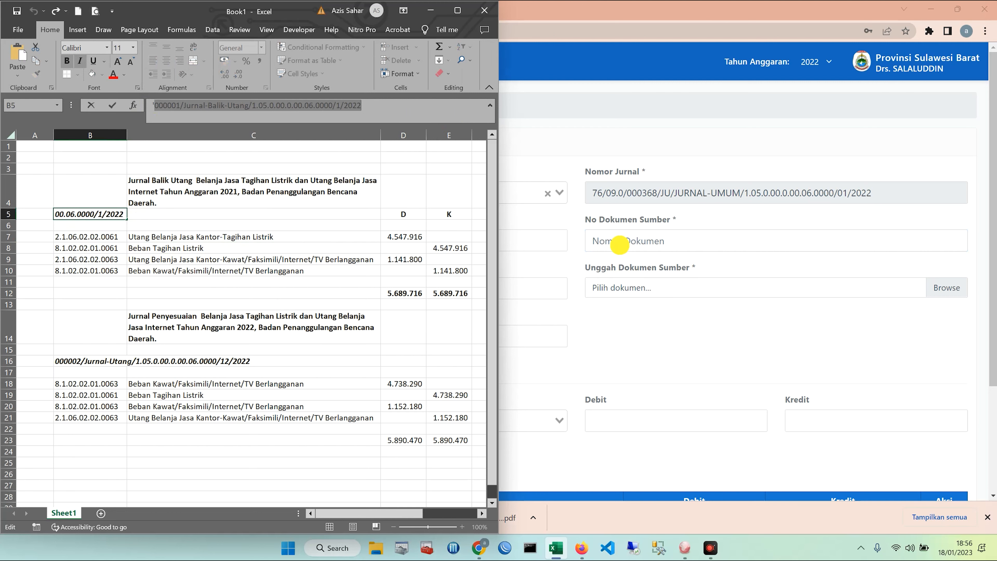
click(620, 243)
key(ctrl+v)
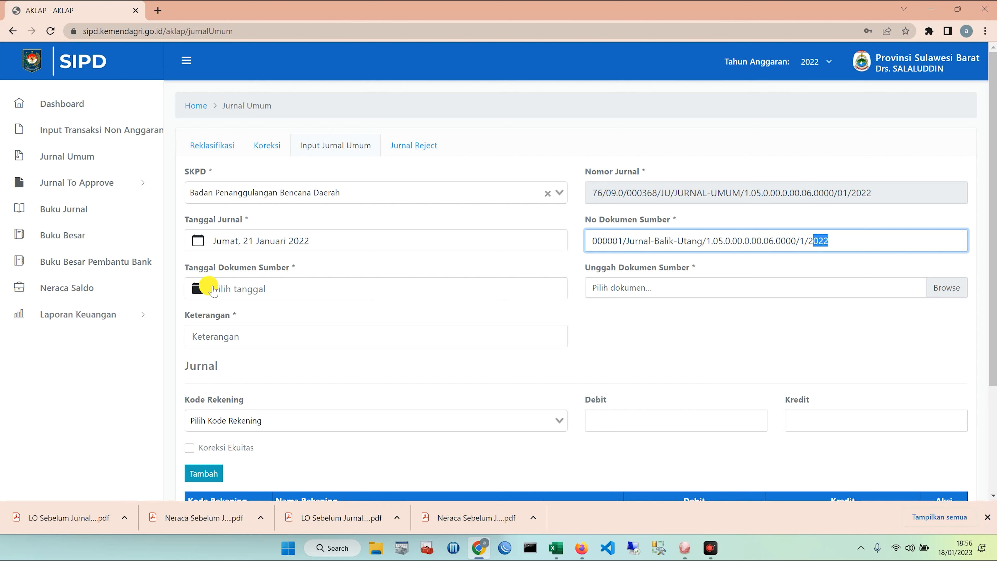
Set Tanggal Dokumen Sumber to 21 Januari 2022 and attach Jurnal Balik Utang Listrik dan Internet 2021.pdf as the source document.
click(205, 288)
click(291, 199)
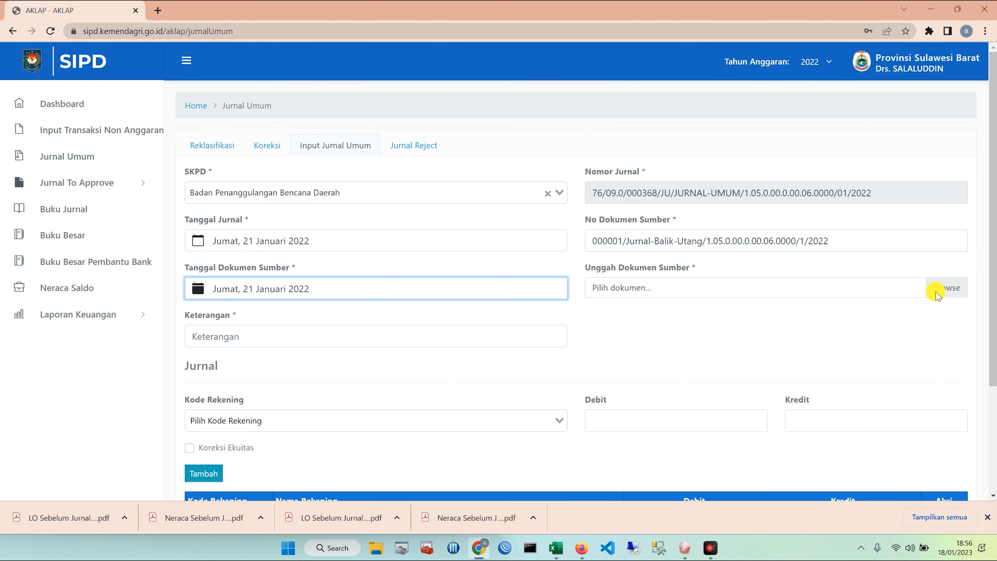
click(763, 290)
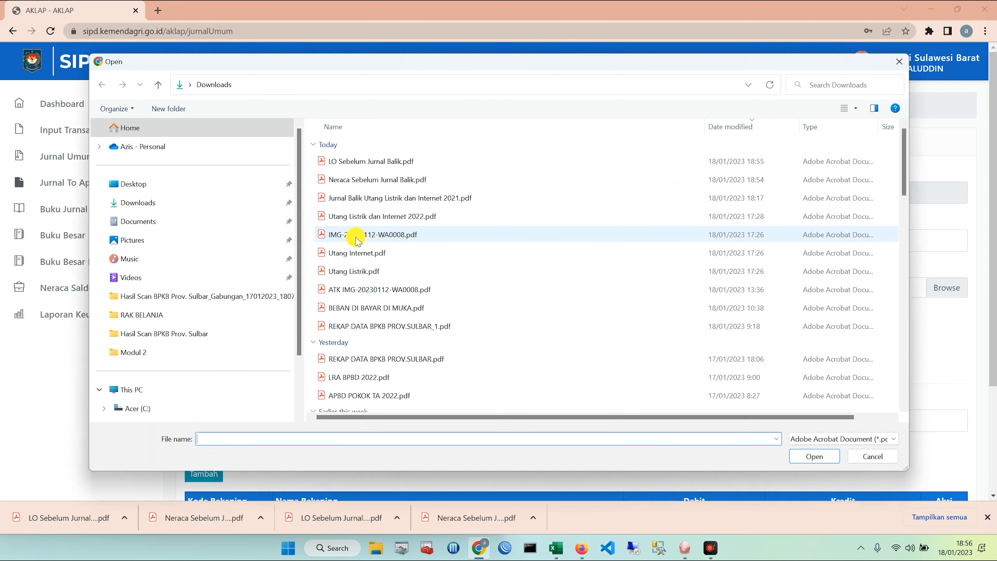
click(355, 200)
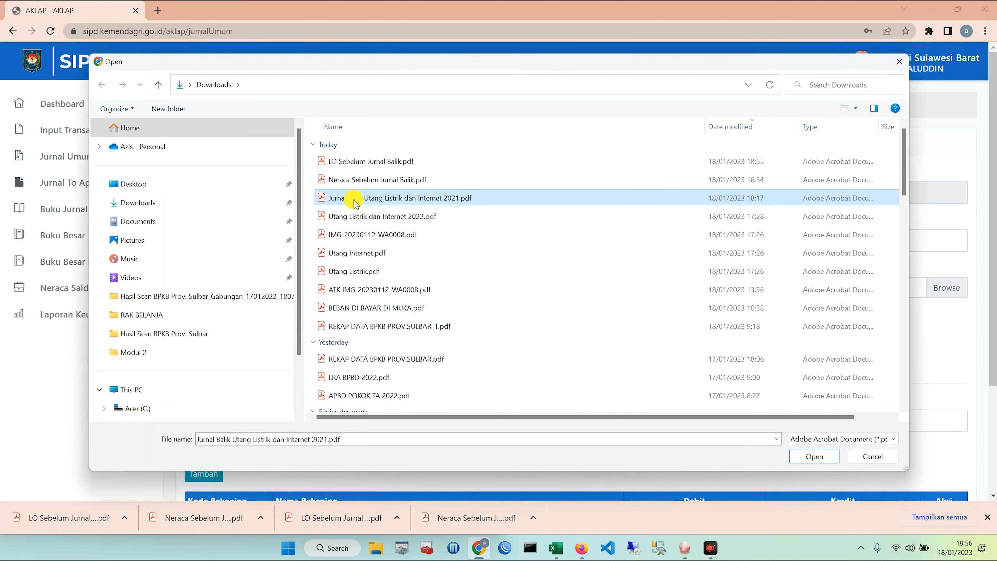
click(814, 456)
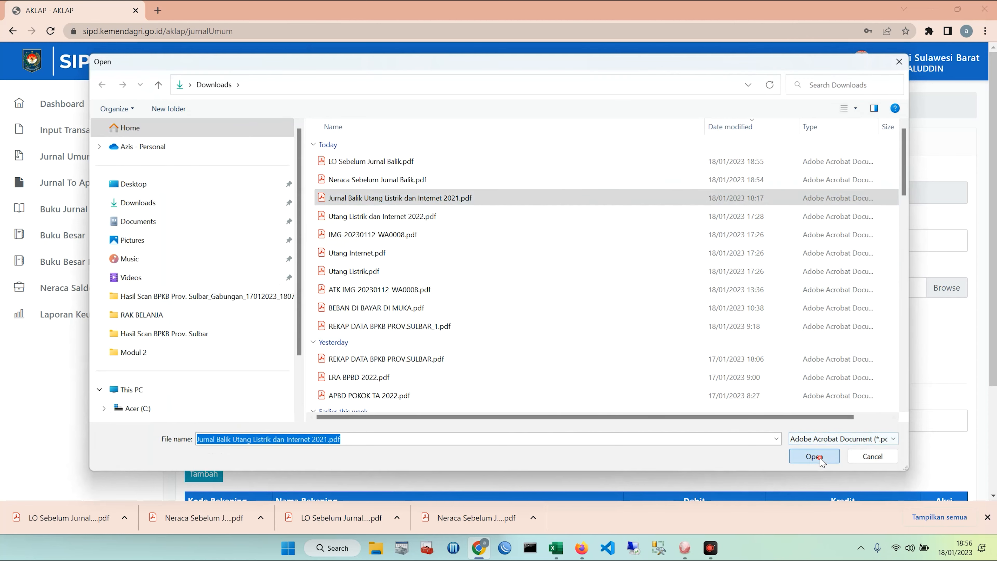
Copy the full Jurnal Balik Utang description for Tahun Anggaran 2021 from cell C4 in Excel into Keterangan and check its wording.
scroll(445, 345, down, 2)
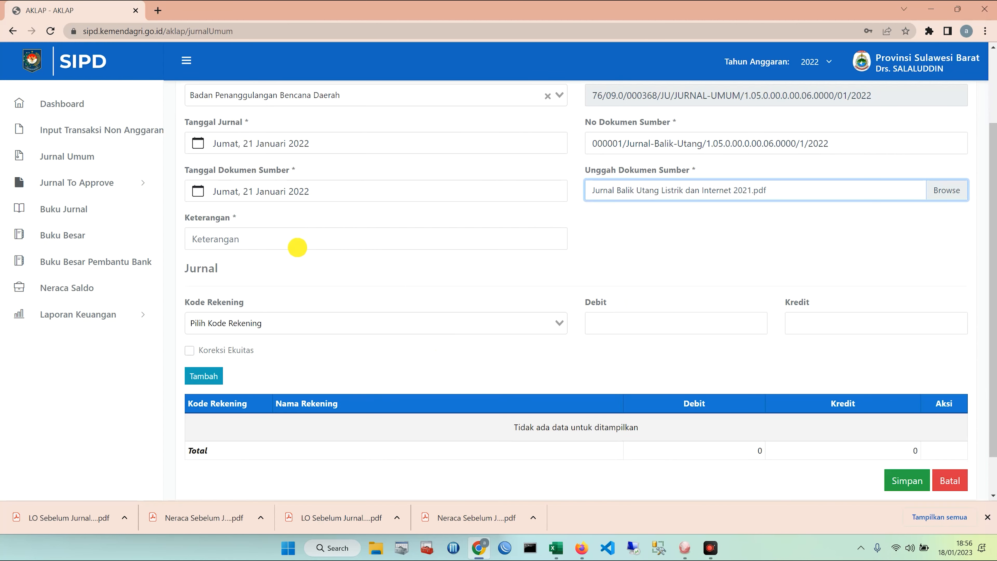
click(292, 244)
click(556, 548)
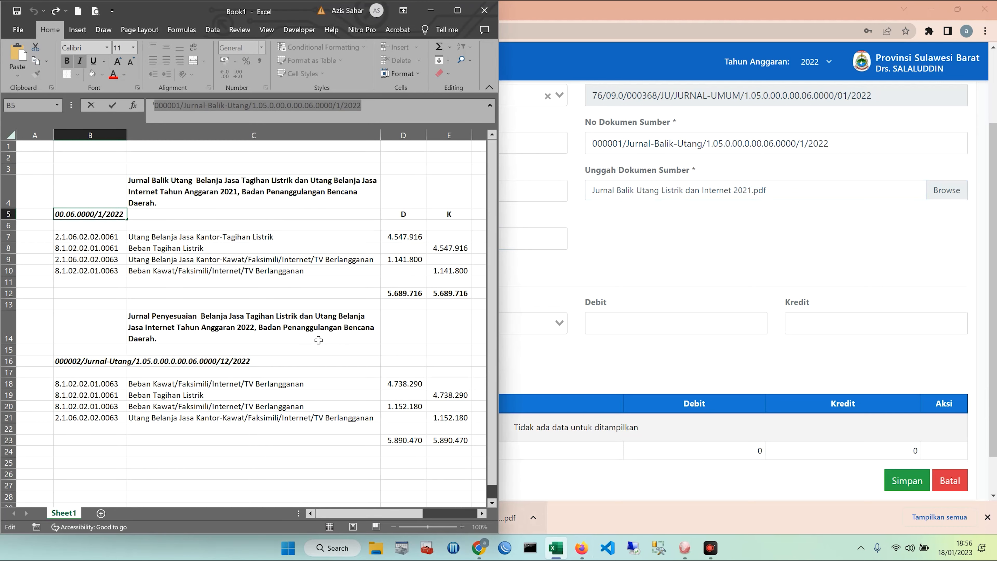
click(196, 201)
double_click(169, 204)
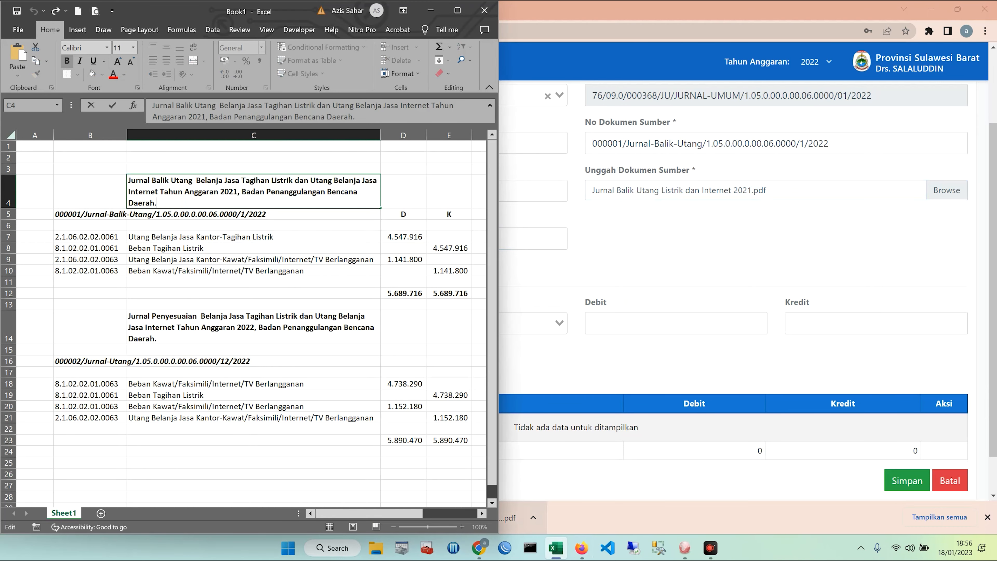
drag(169, 204, 129, 181)
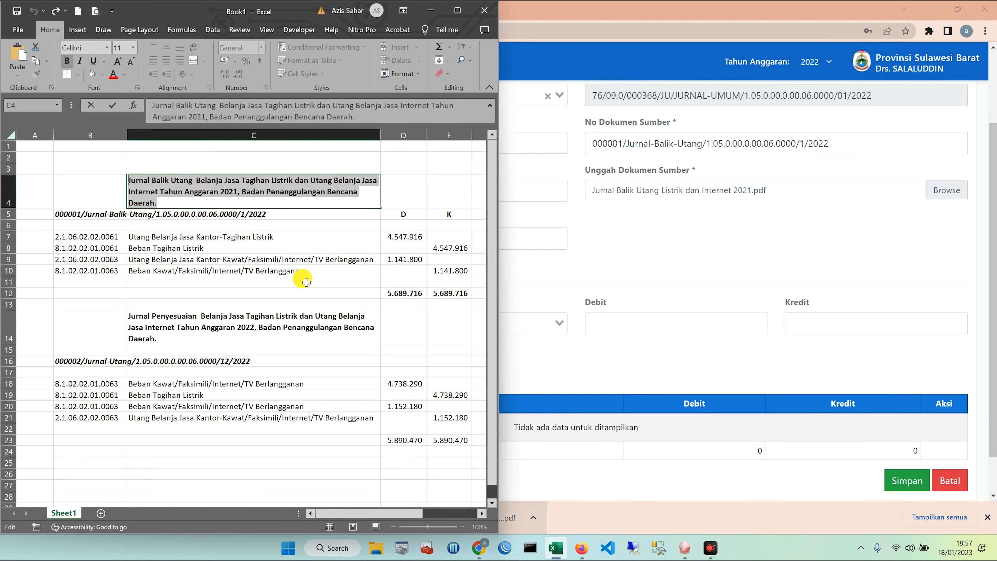
click(549, 271)
click(287, 238)
key(ctrl+v)
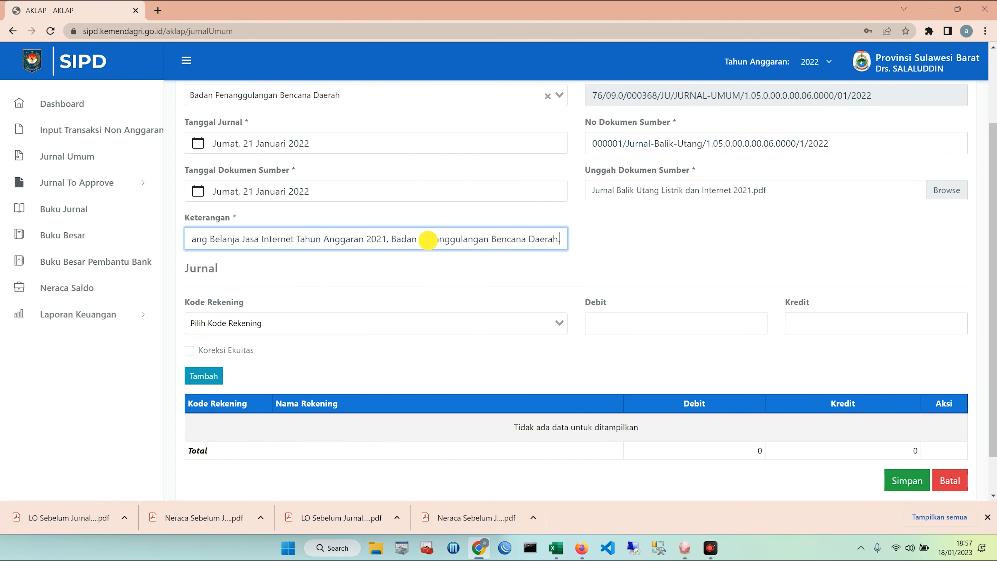
key(ctrl+Left)
key(ctrl+Left)
key(ctrl+Left)
key(ctrl+Left)
key(ctrl+Left)
key(ctrl+Left)
key(ctrl+Left)
key(ctrl+Left)
key(ctrl+Left)
key(ctrl+Left)
key(ctrl+Left)
key(ctrl+Left)
key(ctrl+Left)
key(ctrl+Left)
key(ctrl+Left)
key(ctrl+Left)
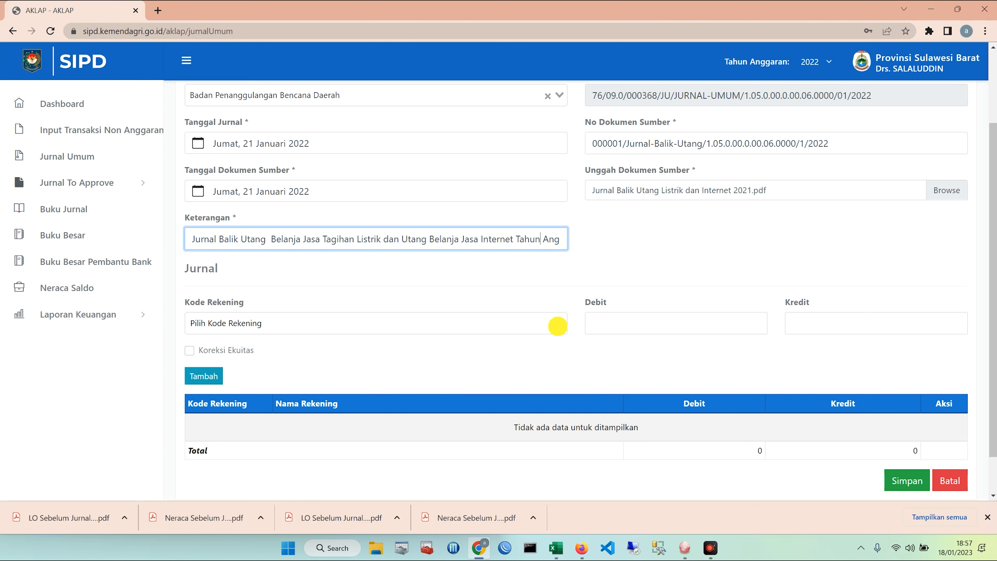
Place SIPD beside Excel and select account 2.1.06.02.02.0061, Utang Belanja Jasa Kantor-Tagihan Listrik, copied from cell B7, for the first journal line.
key(super+Right)
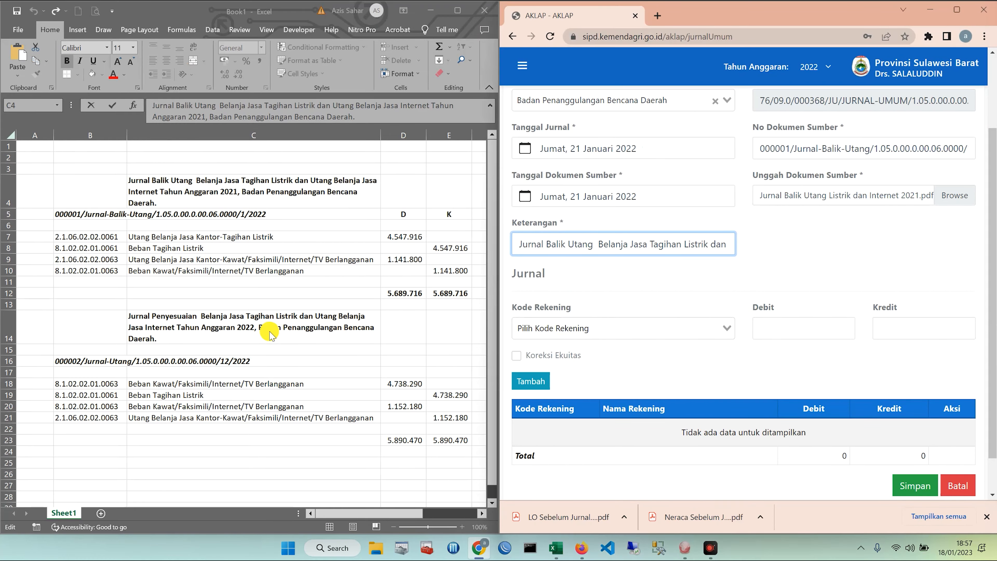
click(247, 311)
click(101, 237)
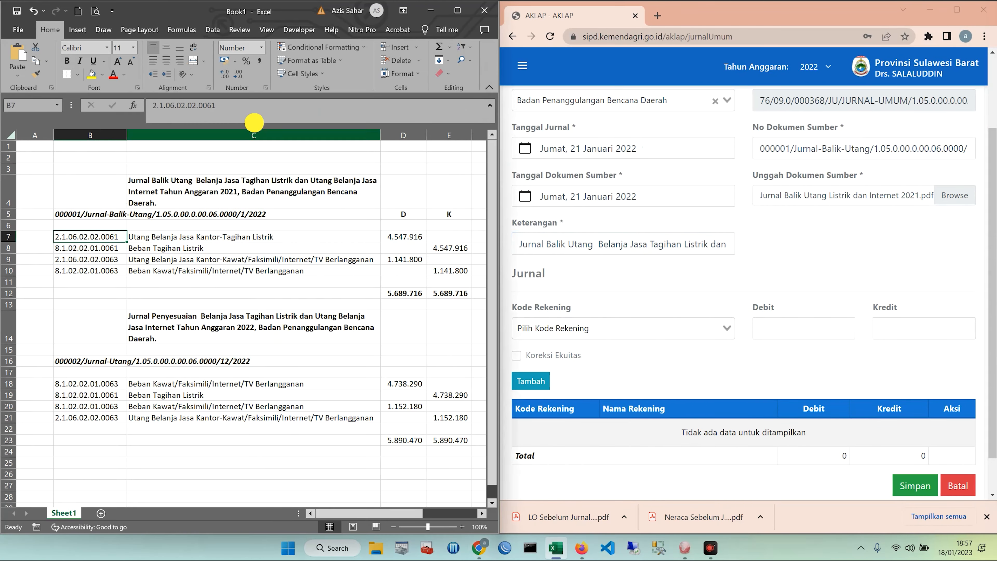
drag(215, 105, 147, 109)
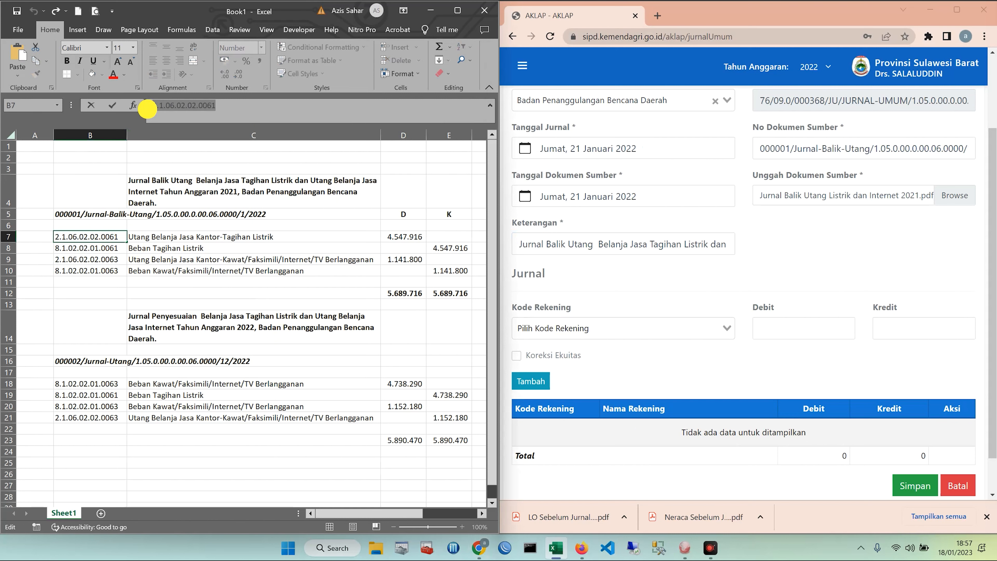
key(ctrl+c)
click(591, 327)
key(ctrl+v)
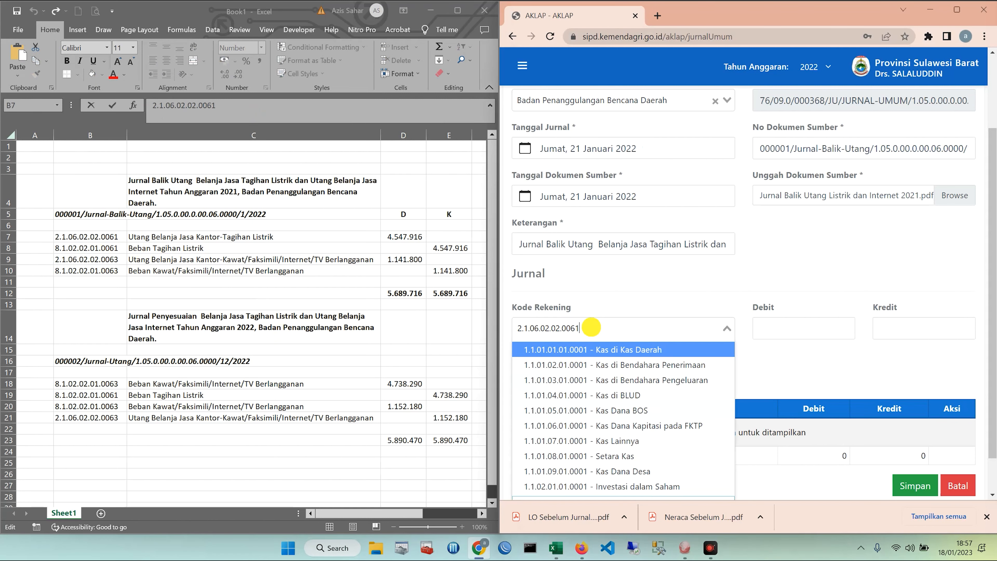
click(605, 352)
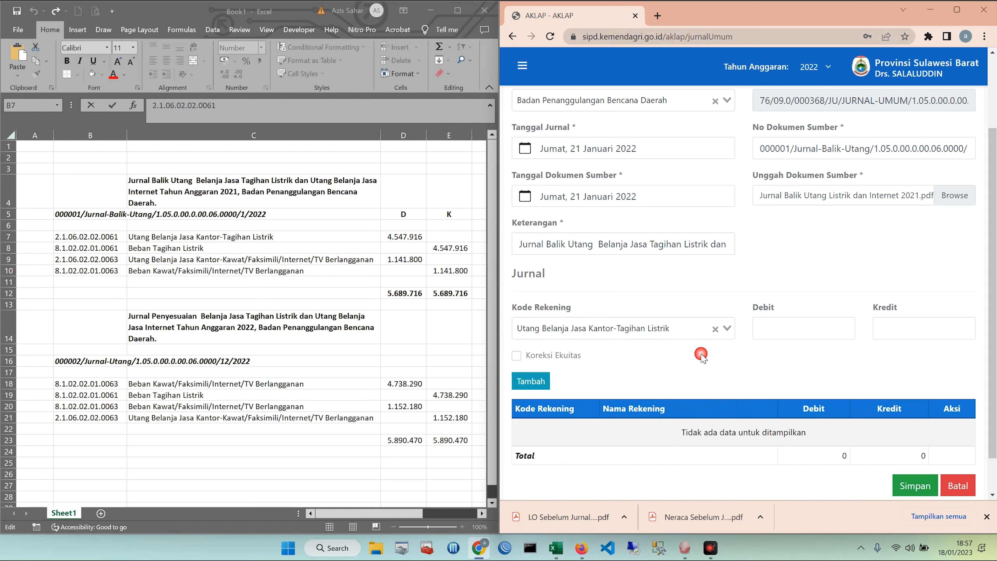
Enter the debit of 4547916 from cell D7 in Excel and add the Utang Belanja Jasa Kantor-Tagihan Listrik line to the journal.
click(799, 332)
key(alt+Tab)
click(403, 236)
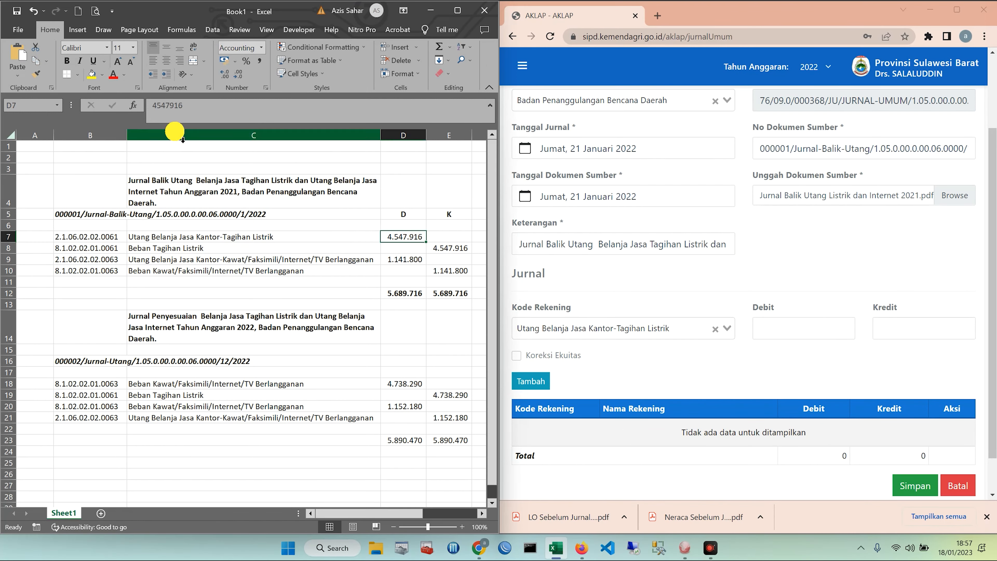
click(166, 105)
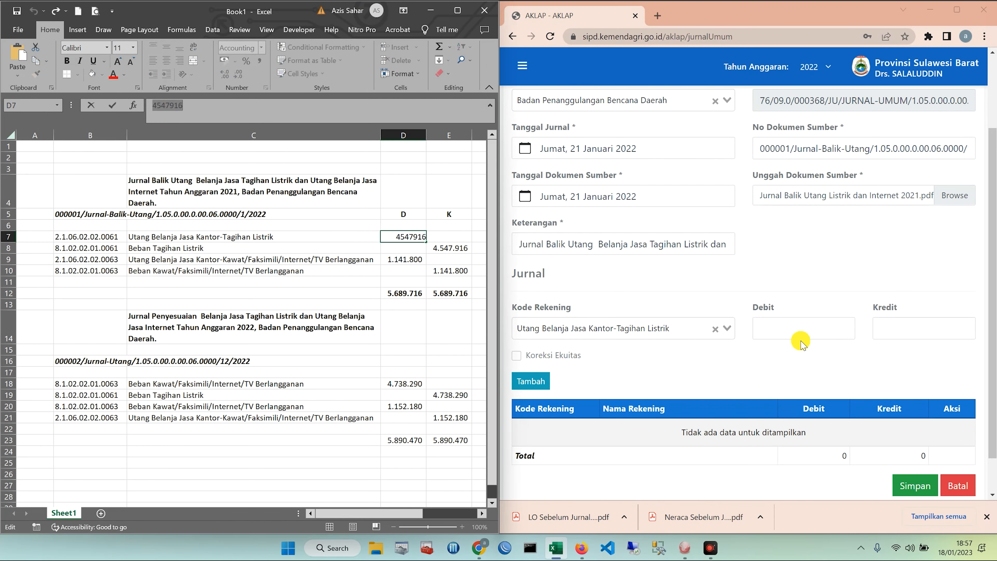
click(787, 322)
key(ctrl+v)
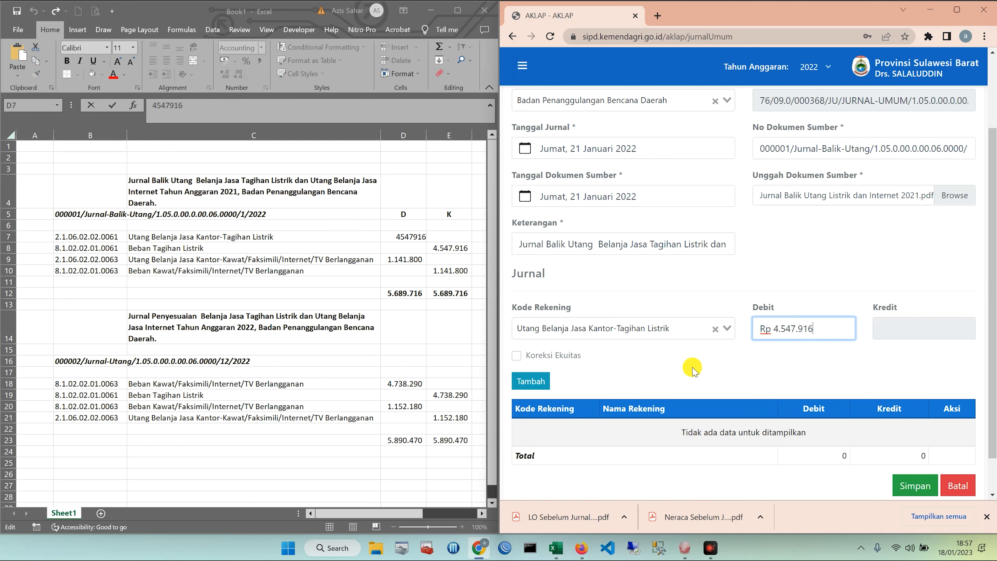
click(548, 381)
Select account 8.1.02.02.01.0061, Beban Tagihan Listrik, copied from cell B8 in Excel, for the second journal line.
click(92, 247)
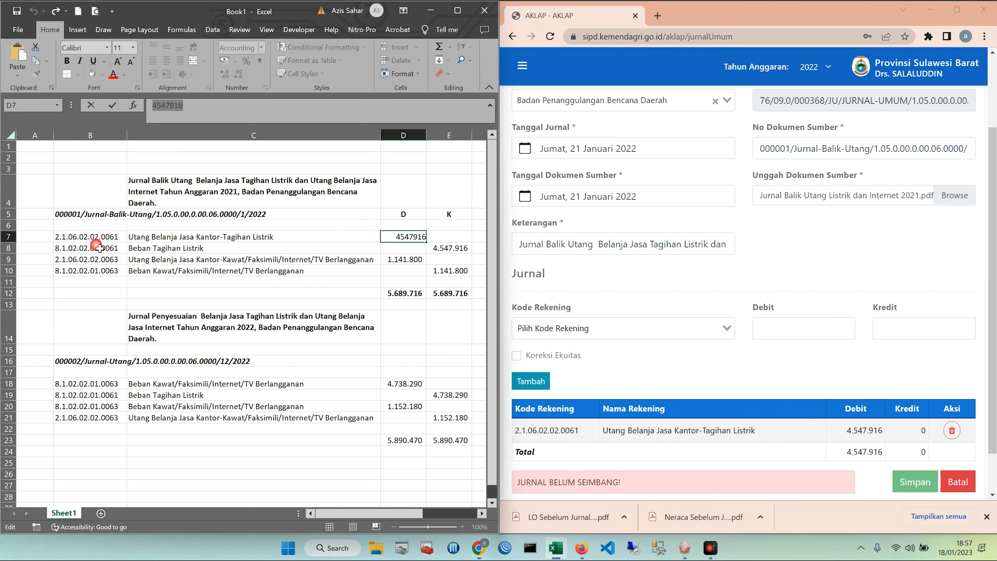
drag(230, 105, 149, 103)
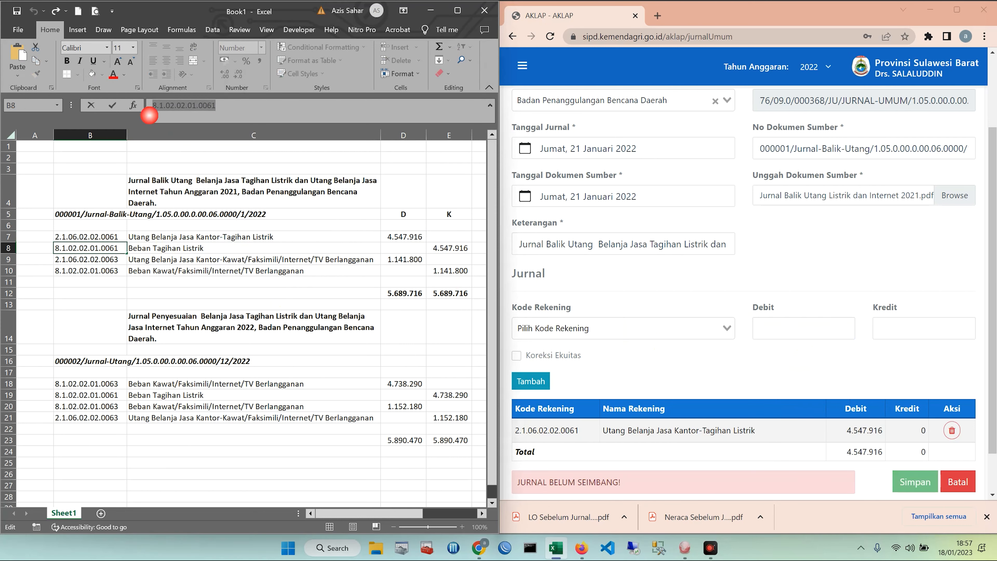
click(553, 328)
key(ctrl+v)
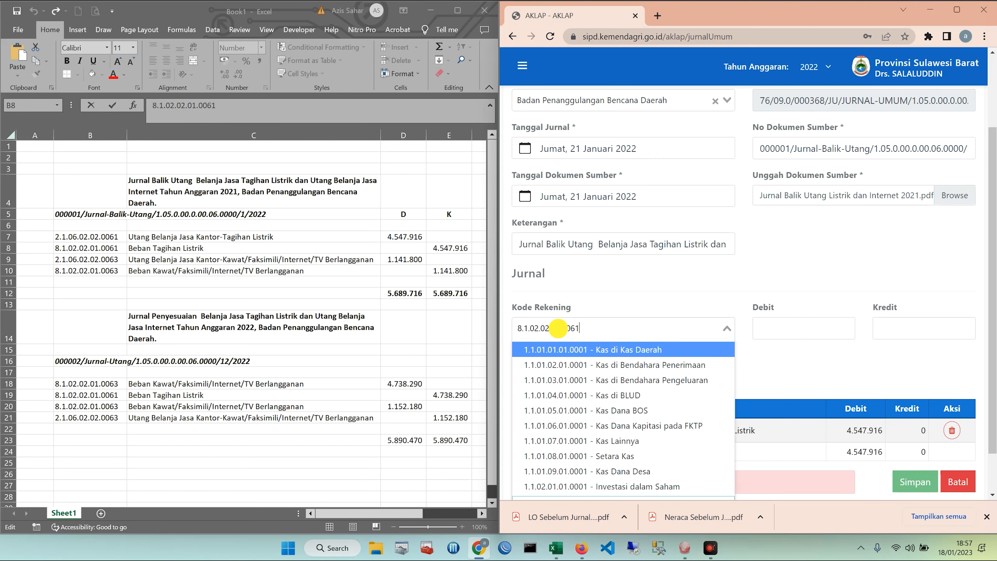
click(588, 351)
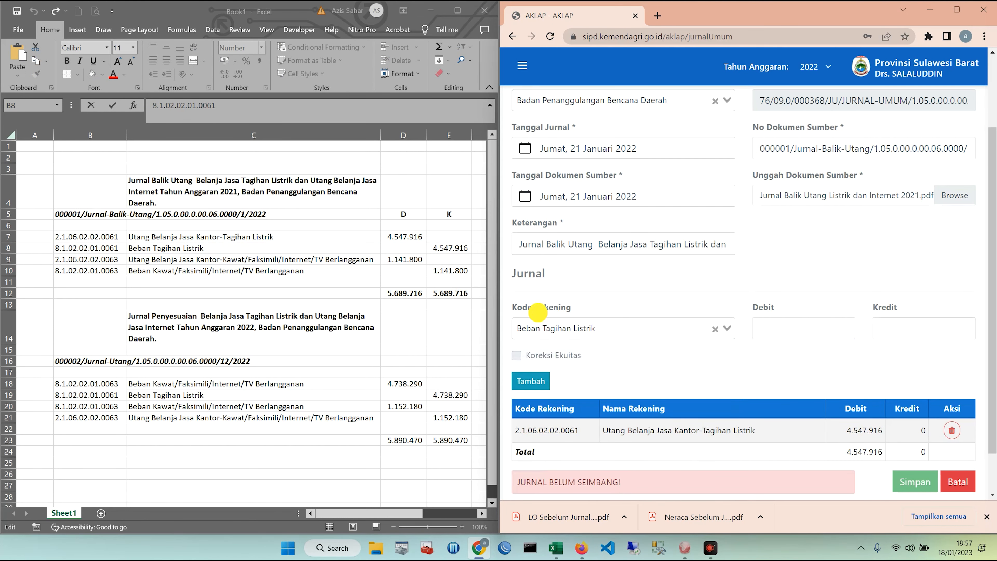
Enter the credit of 4547916 copied from cell E8 in Excel and add the Beban Tagihan Listrik line to the journal.
click(411, 252)
click(449, 251)
double_click(175, 106)
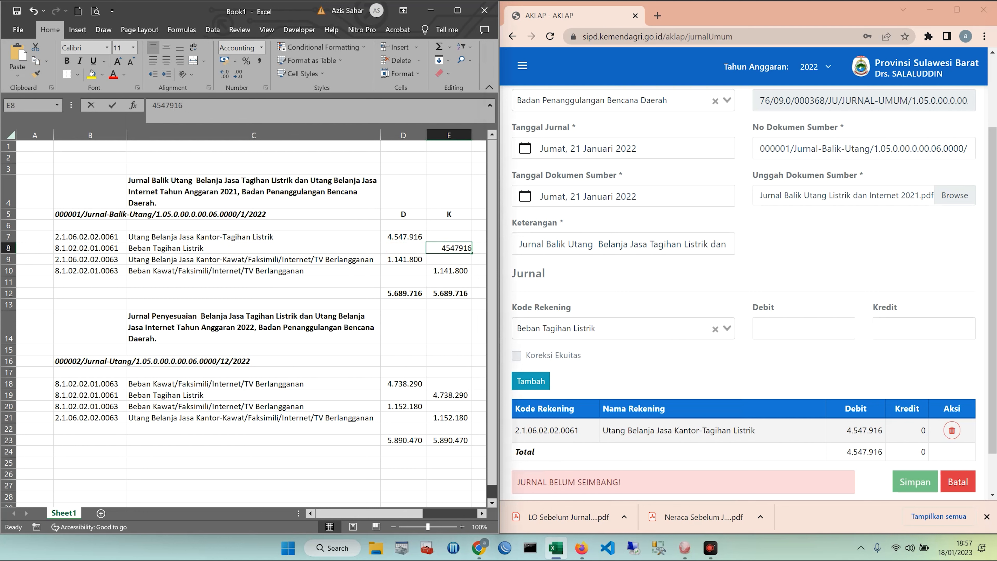
key(ctrl+c)
click(888, 330)
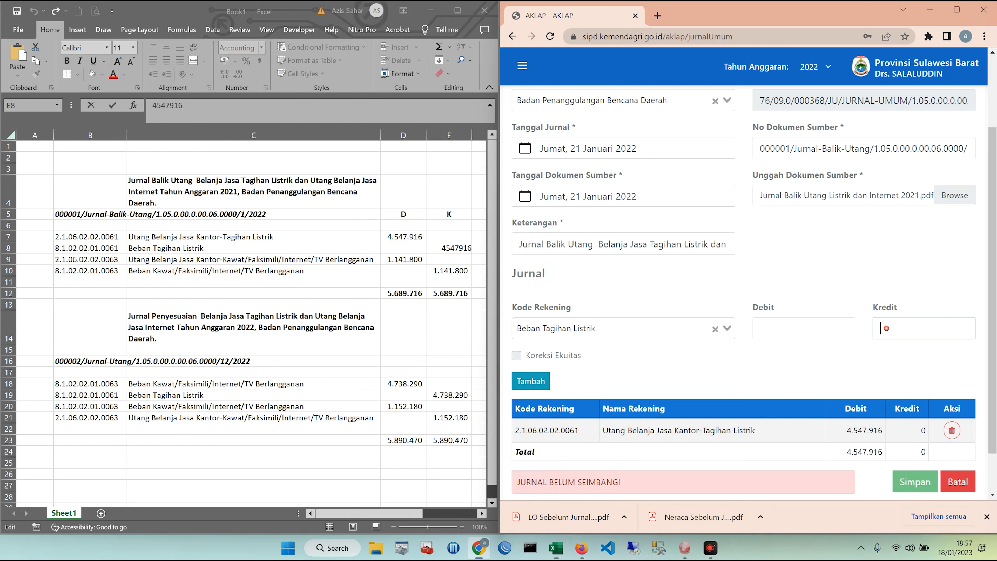
key(ctrl+v)
click(521, 389)
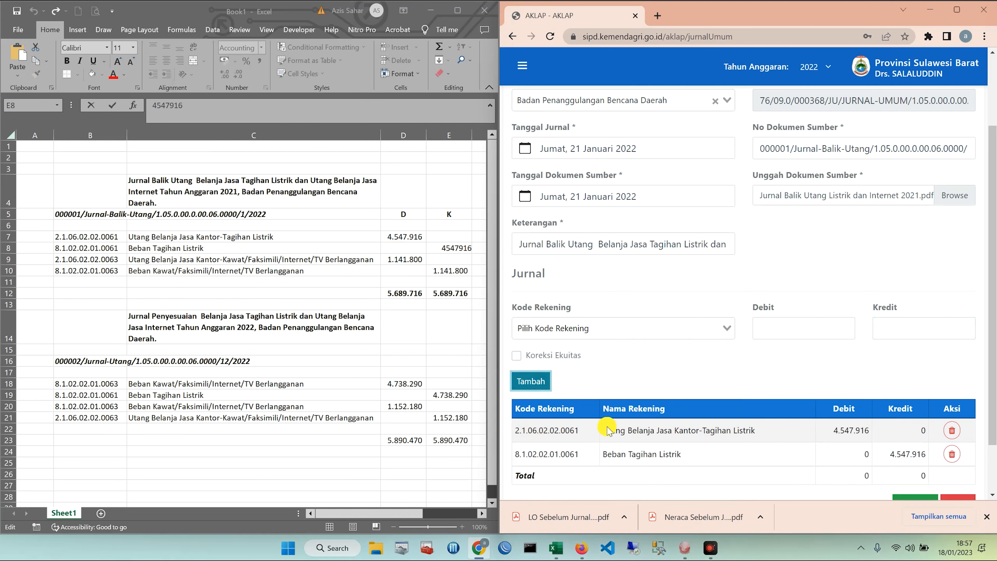
Select account 2.1.06.02.02.0063, Utang Belanja Jasa Kantor-Kawat/Faksimili/Internet/TV Berlangganan, copied from cell B9 in Excel, for the third journal line.
scroll(720, 429, down, 2)
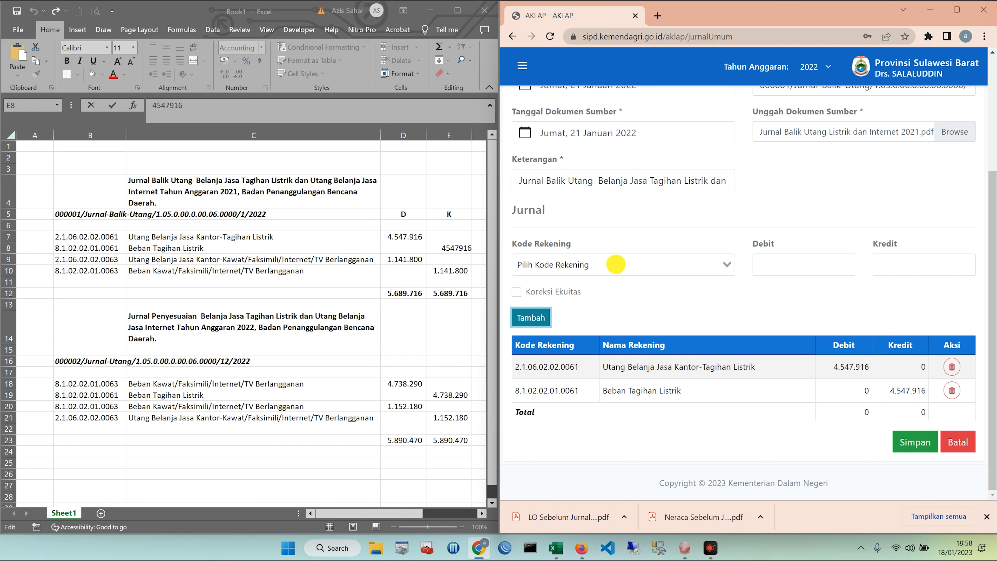
click(82, 260)
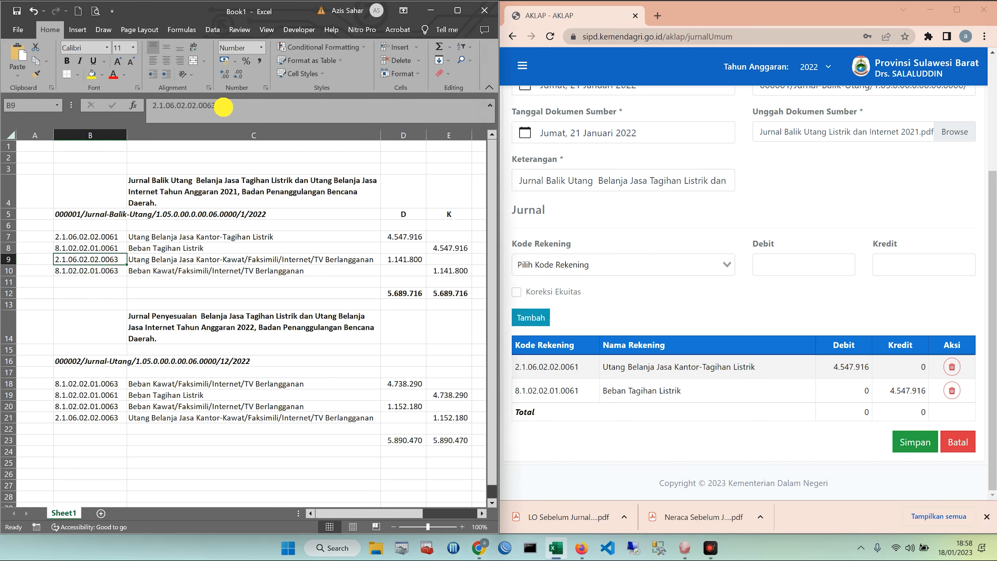
drag(228, 105, 153, 105)
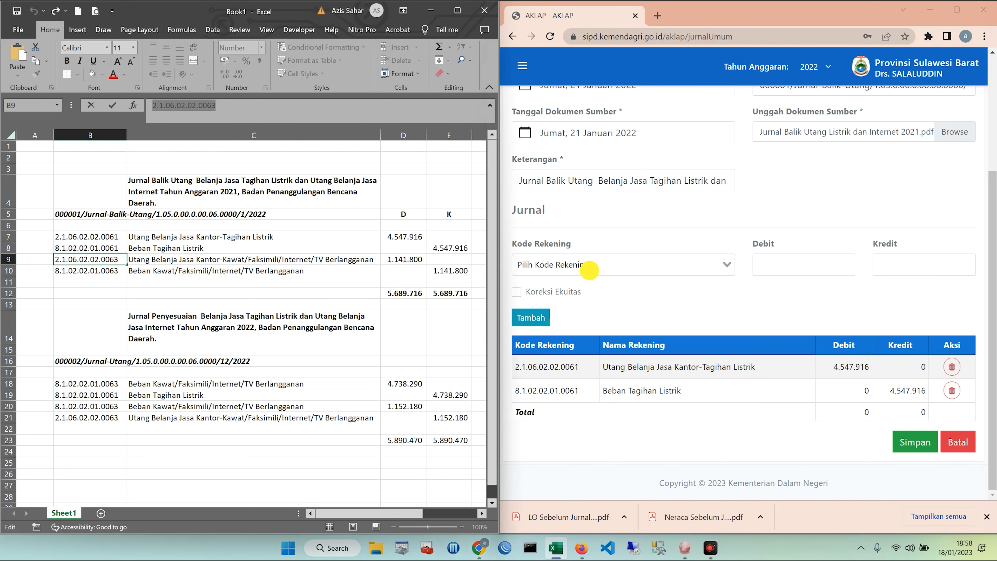
click(589, 267)
key(ctrl+v)
click(601, 287)
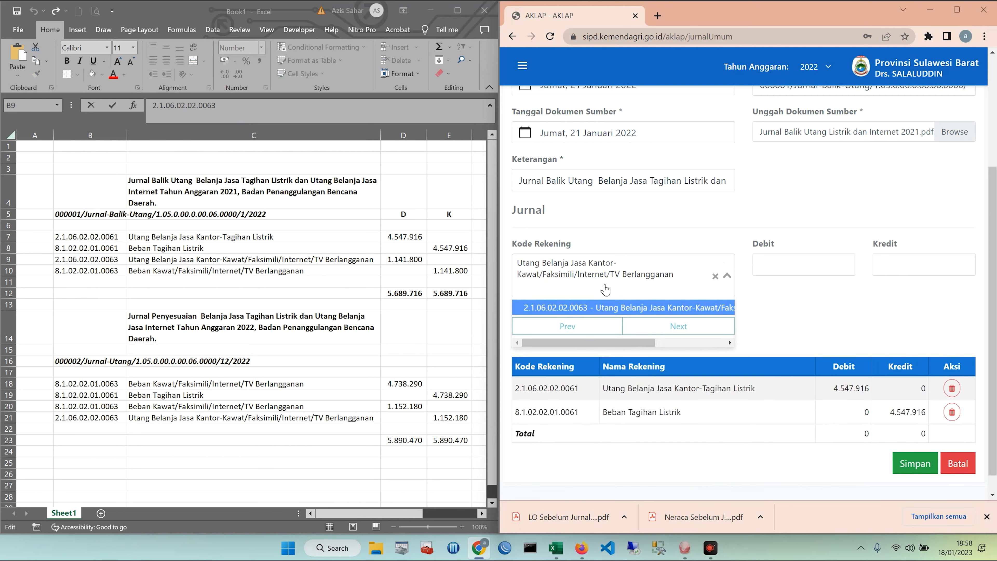
Enter the debit of 1141800 from cell D9 in Excel and add the internet payable line to the journal.
click(410, 263)
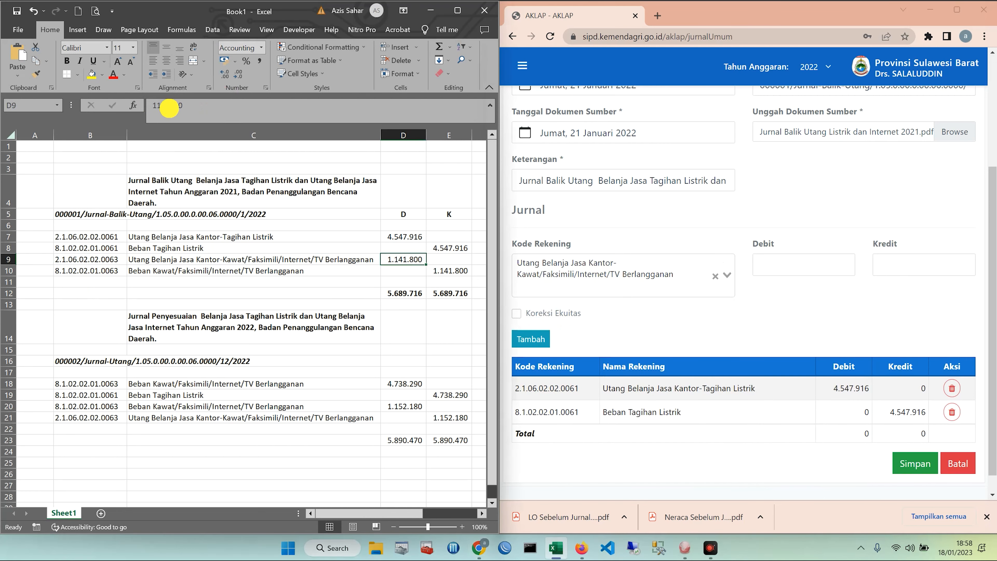
double_click(168, 105)
key(ctrl+c)
click(787, 264)
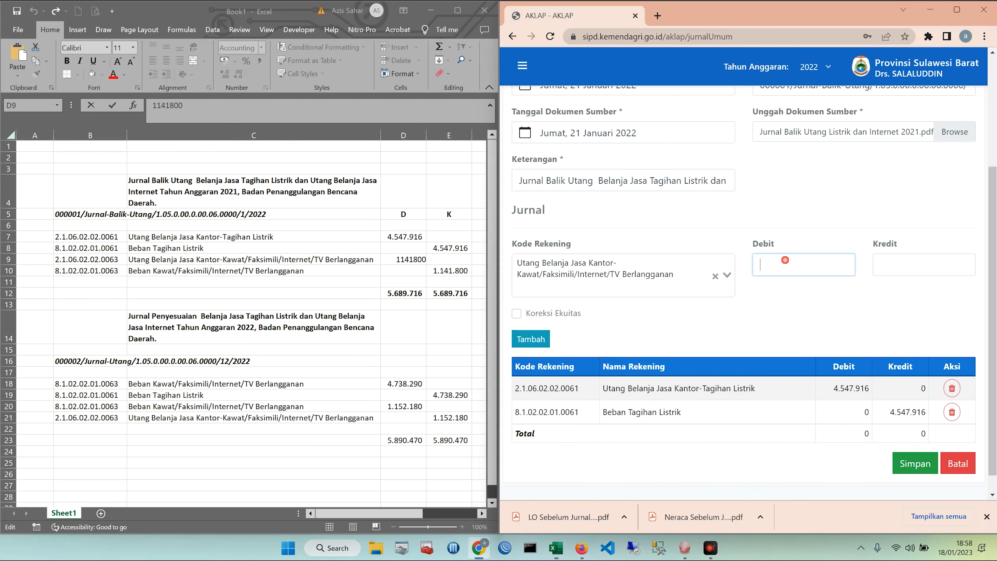
key(ctrl+v)
click(535, 338)
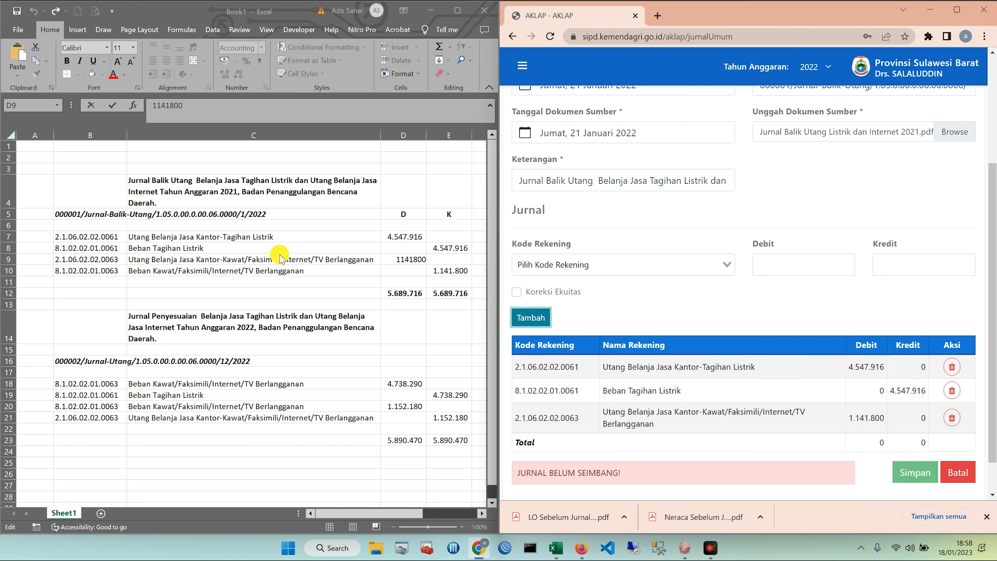
Select account 8.1.02.02.01.0063, Beban Kawat/Faksimili/Internet/TV Berlangganan, copied from cell B10 in Excel, for the fourth journal line.
click(160, 276)
click(106, 272)
drag(240, 121, 146, 120)
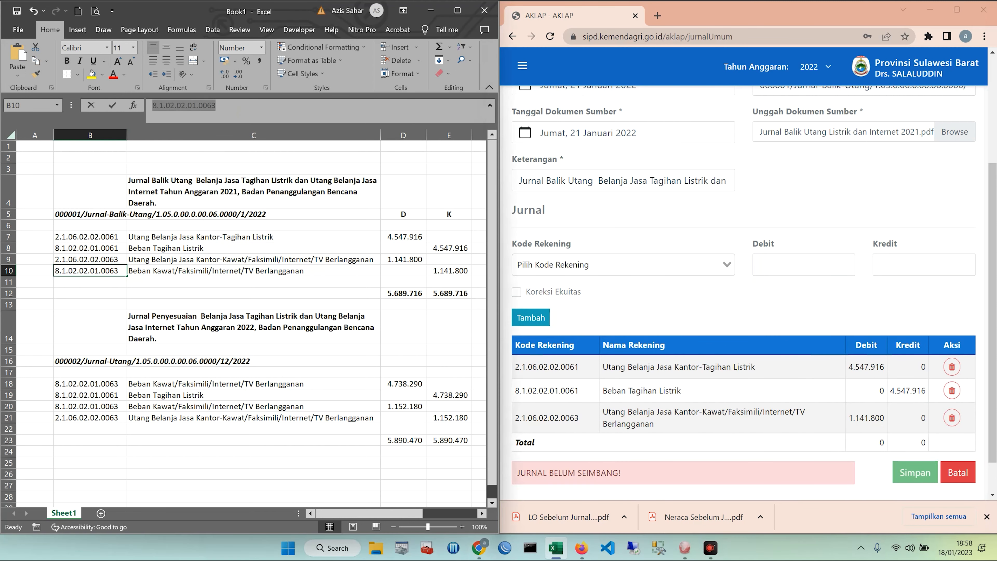
click(588, 265)
key(ctrl+v)
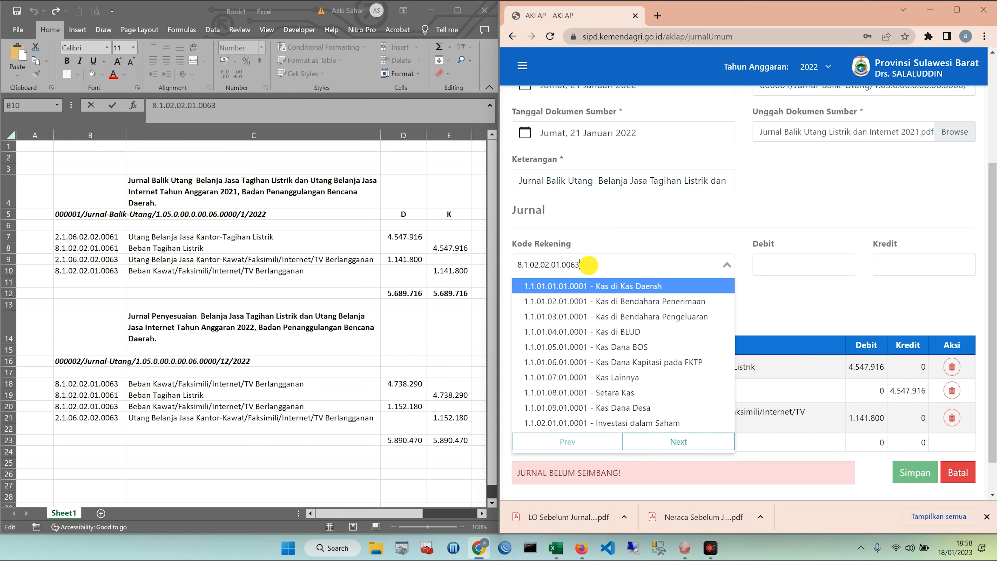
click(597, 286)
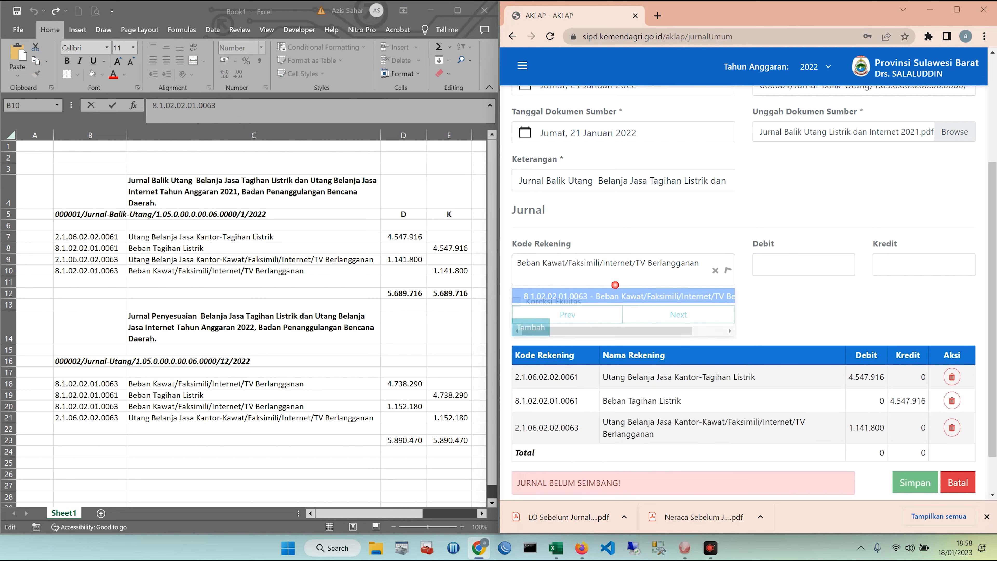
Enter the credit of 1141800 copied from cell D9 in Excel and add the Beban Kawat/Faksimili/Internet/TV Berlangganan line to the journal.
click(283, 275)
click(449, 272)
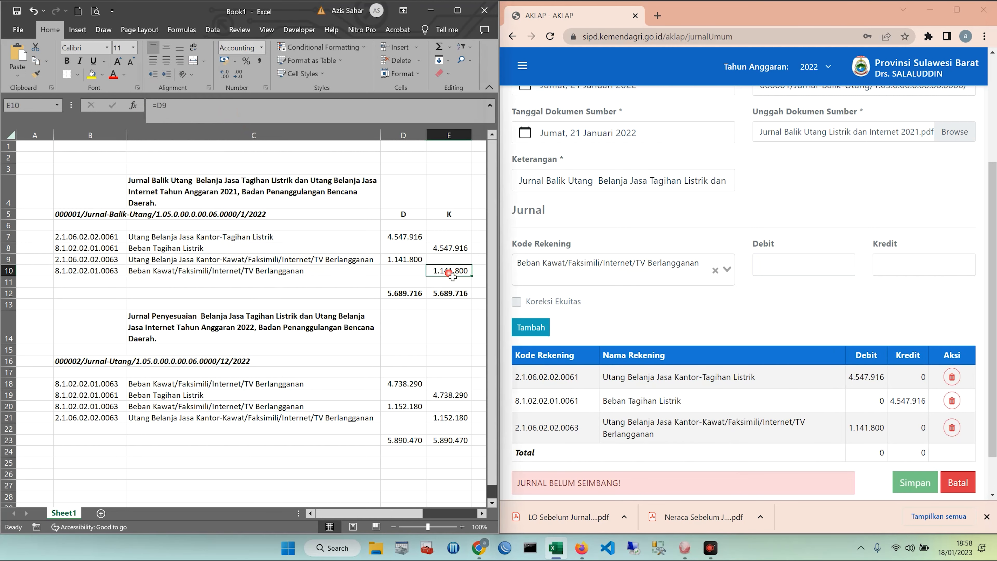
click(411, 260)
double_click(170, 107)
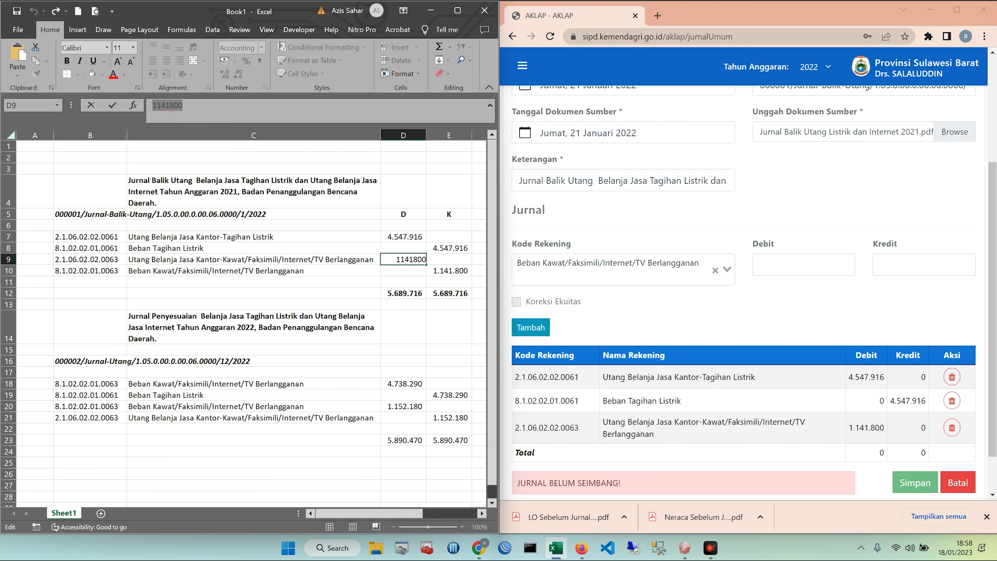
key(ctrl+c)
click(875, 269)
key(ctrl+v)
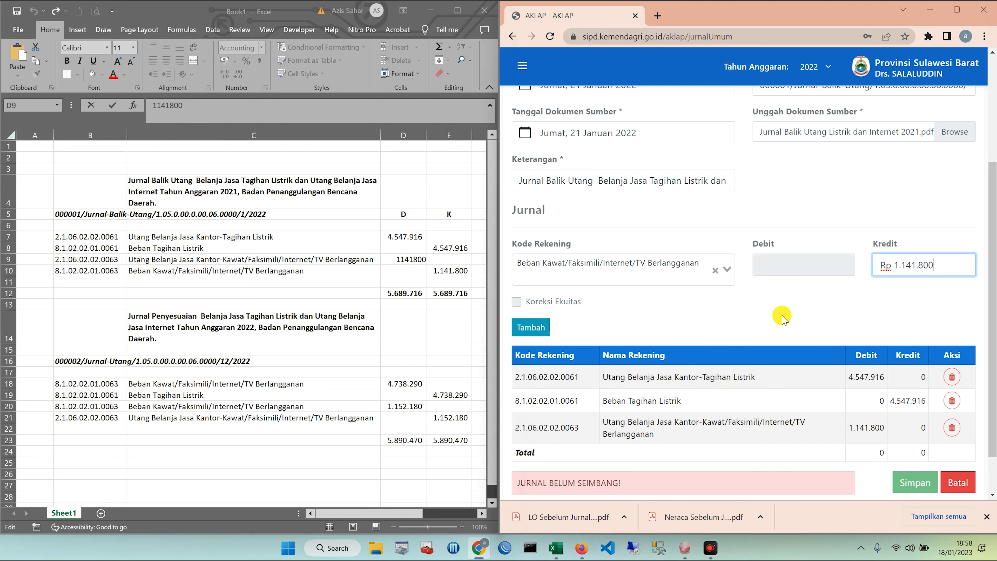
click(538, 330)
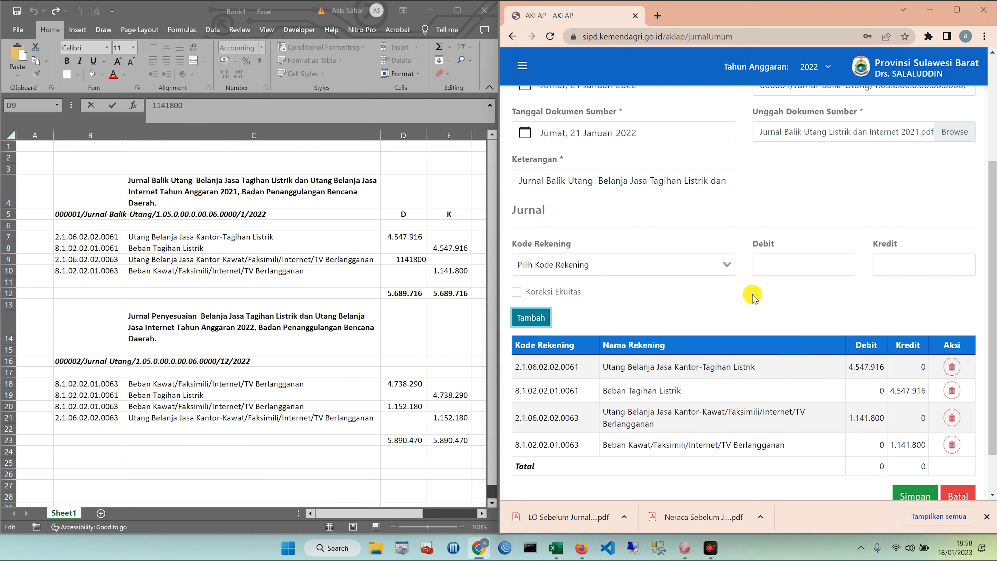
Check the journal totals and header details, save the reversing journal and confirm.
scroll(745, 298, down, 2)
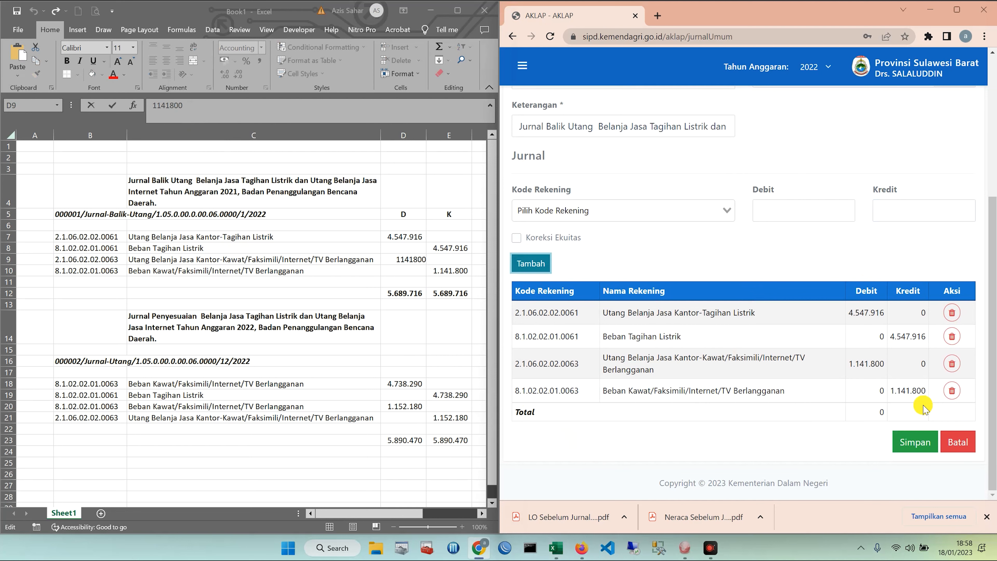
drag(877, 411, 927, 412)
scroll(738, 303, up, 5)
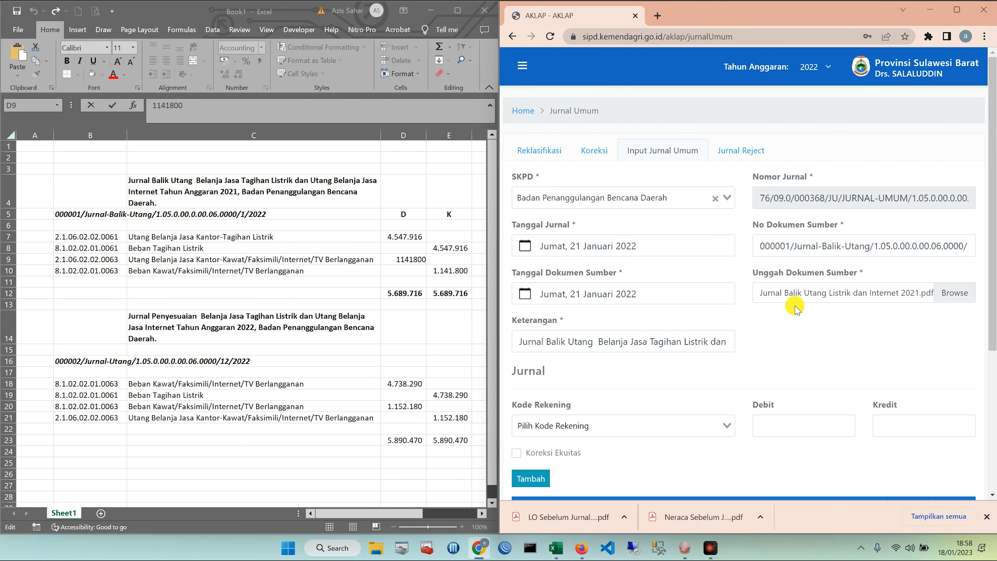
scroll(796, 306, down, 5)
click(910, 473)
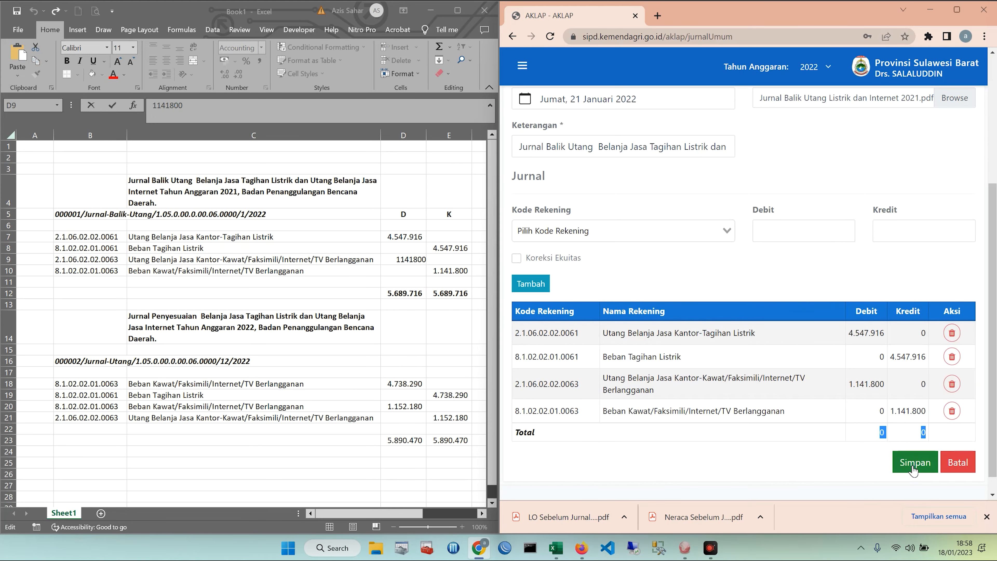
click(798, 353)
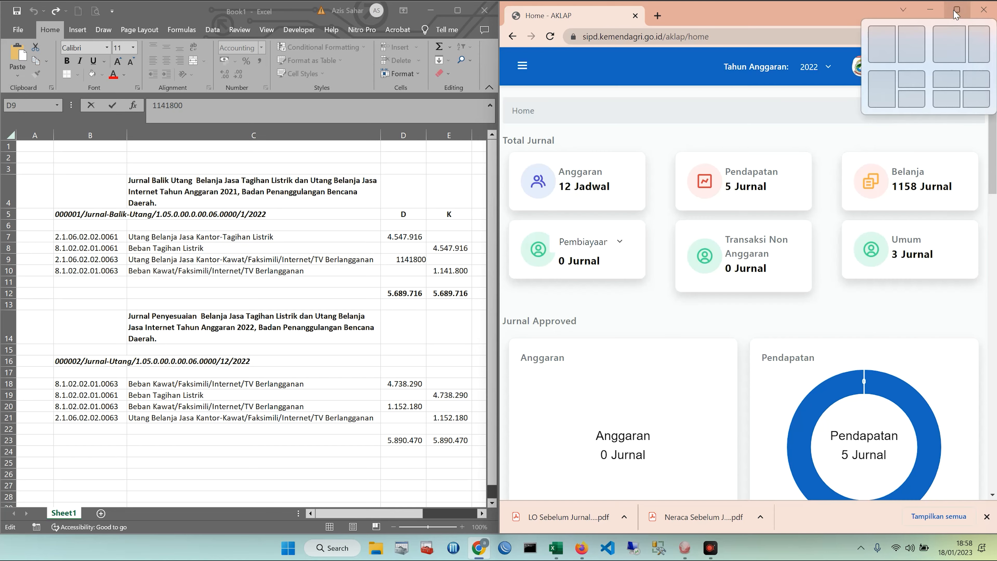
Maximize the SIPD window and open the list of general journals awaiting approval for Badan Penanggulangan Bencana Daerah.
click(956, 9)
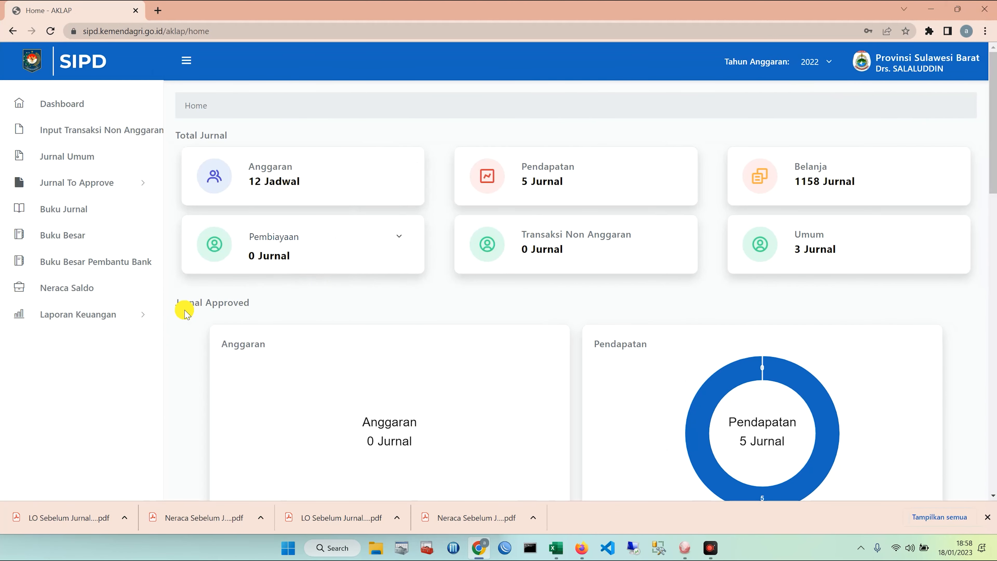
click(91, 184)
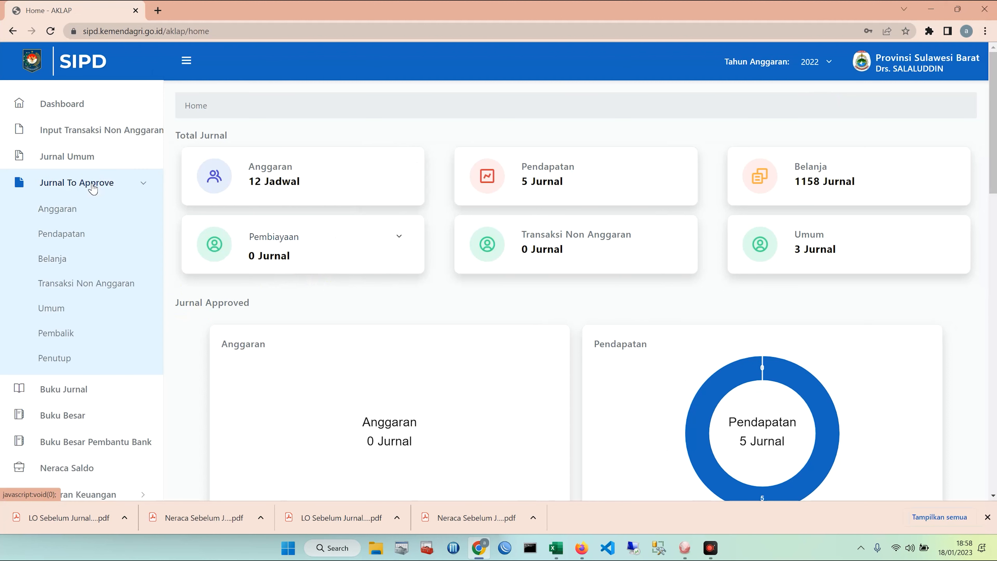
click(61, 311)
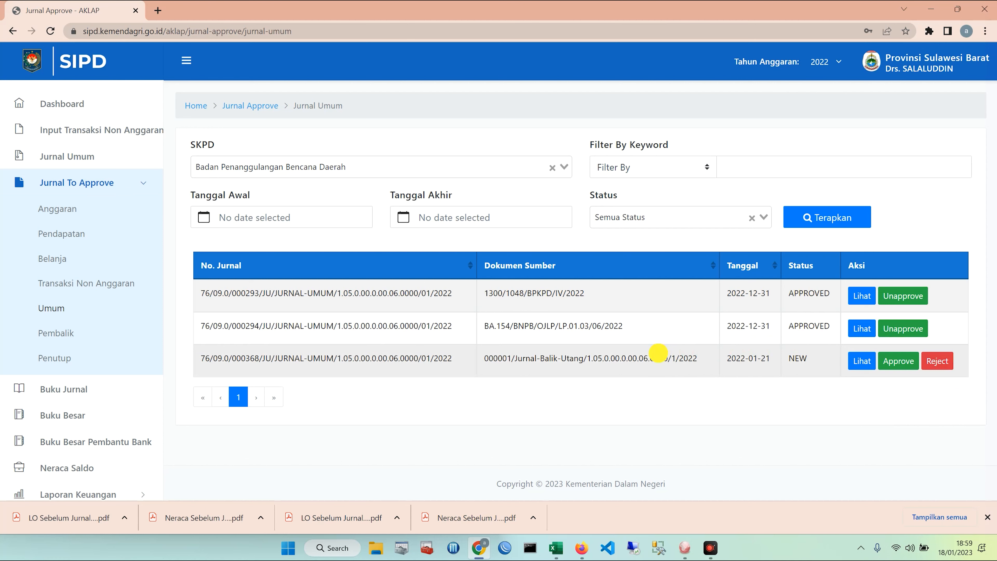
Review the line details of the new Jurnal-Balik-Utang journal dated 2022-01-21 and approve it.
click(862, 360)
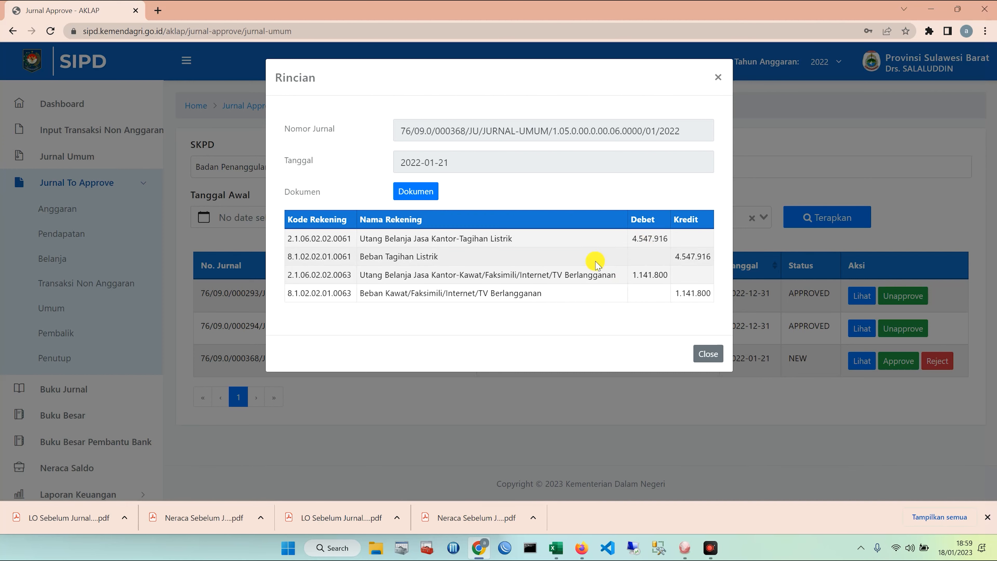
click(707, 354)
click(905, 367)
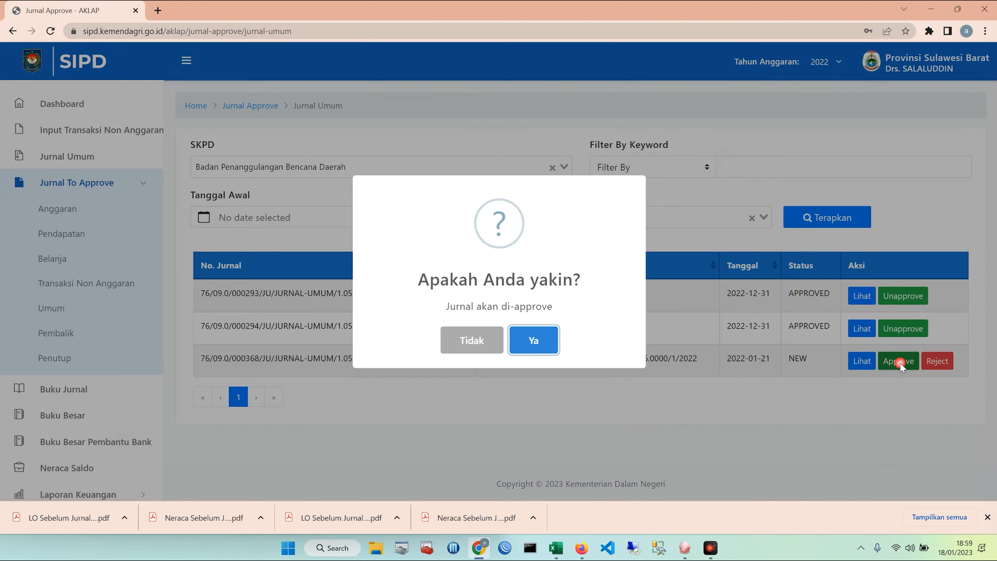
click(536, 351)
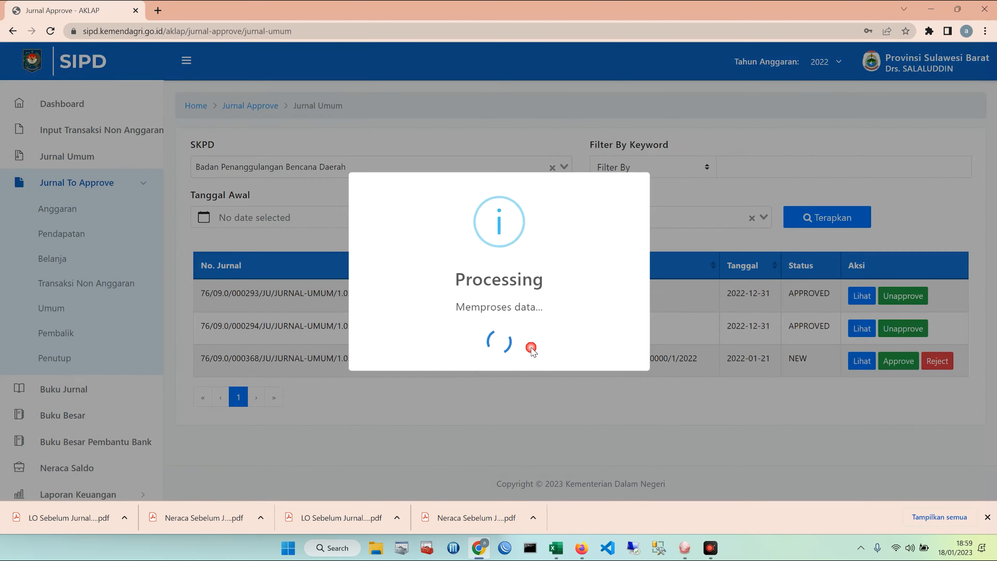
click(505, 349)
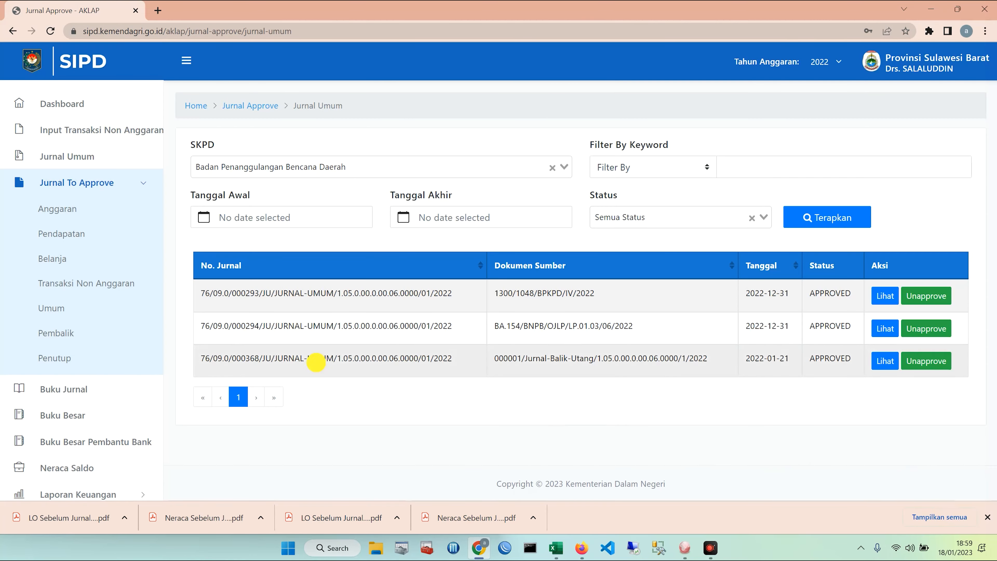
Generate the Neraca report for Badan Penanggulangan Bencana Daerah at the 6. Sub Rincian Objek classification and examine its Kewajiban section.
click(143, 184)
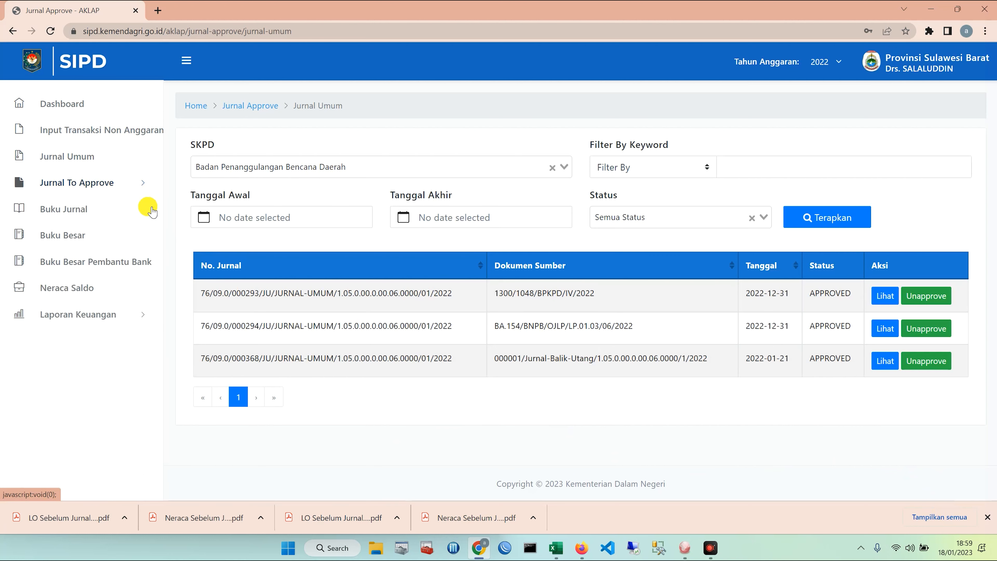
click(126, 318)
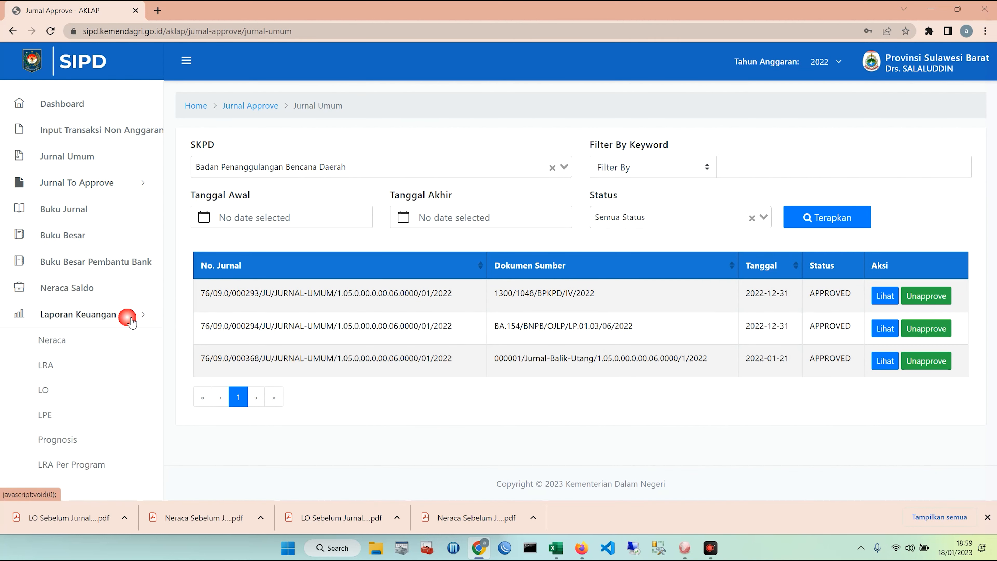
click(46, 340)
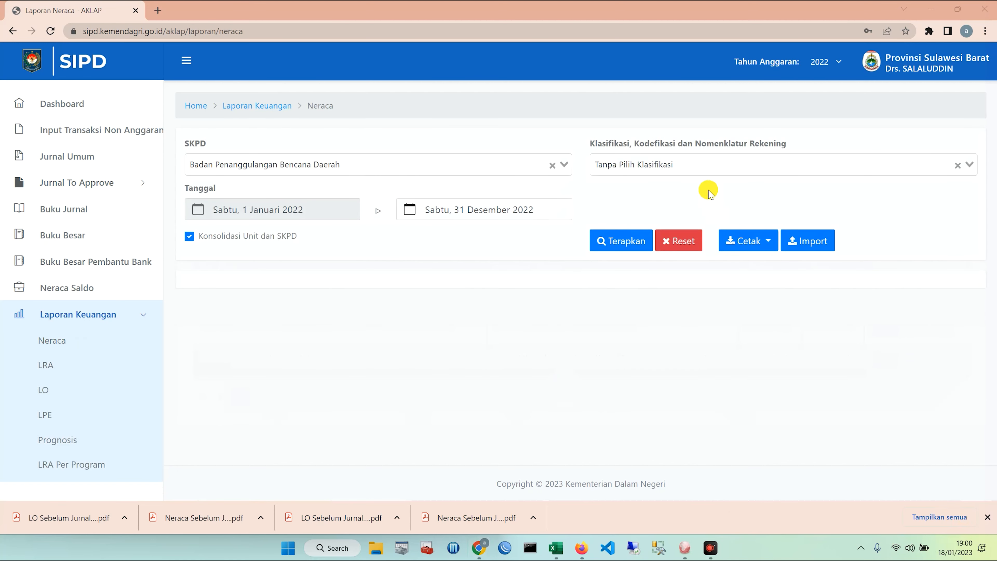
click(693, 173)
click(659, 277)
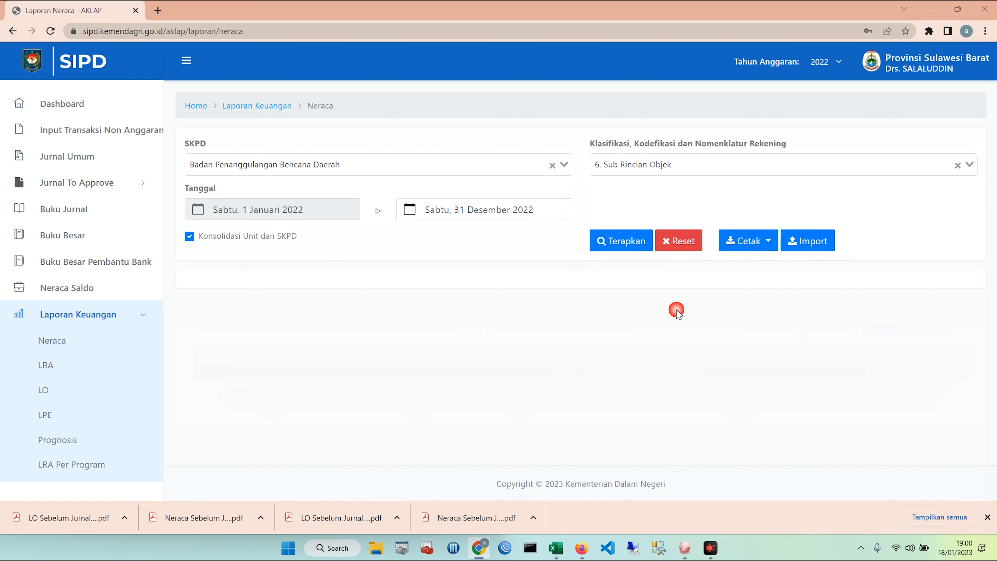
click(627, 241)
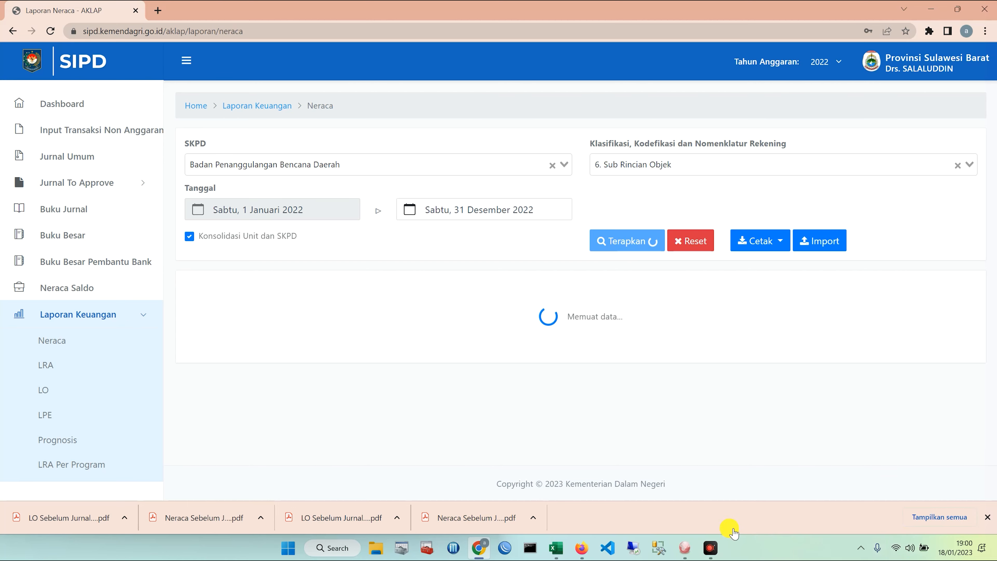
scroll(699, 353, down, 7)
scroll(709, 329, down, 18)
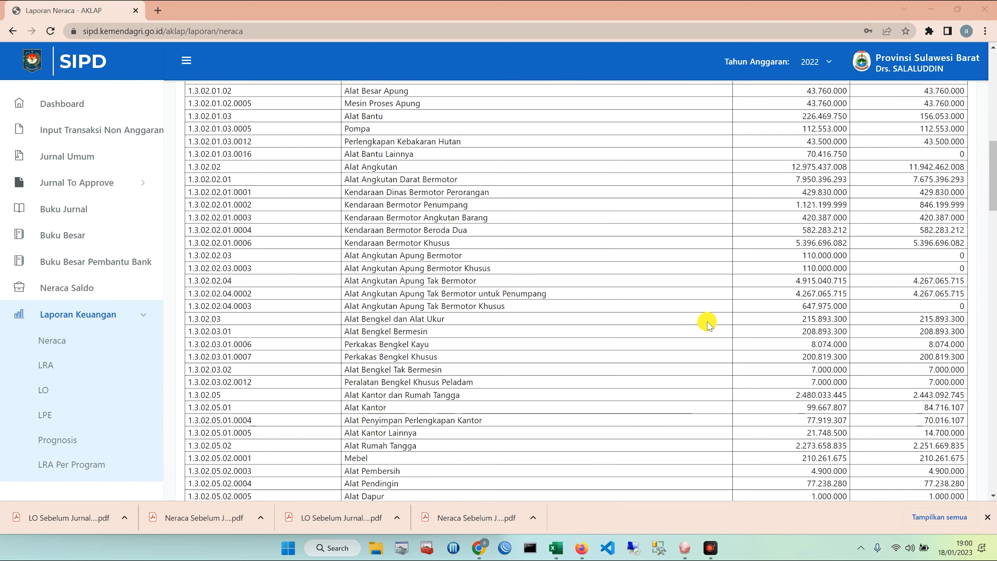
scroll(709, 326, down, 20)
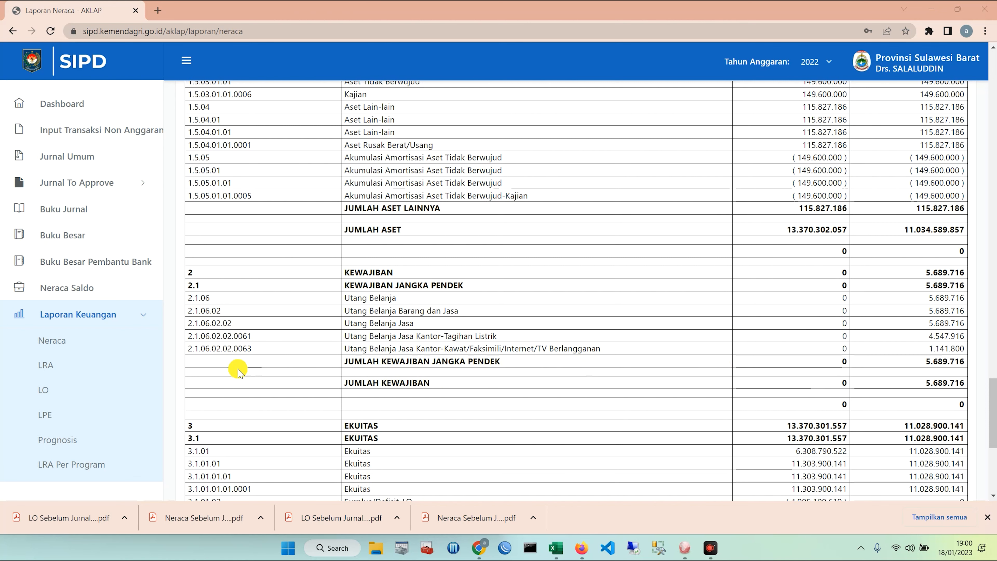
Generate the LO report for Badan Penanggulangan Bencana Daerah at the 6. Sub Rincian Objek classification.
click(50, 393)
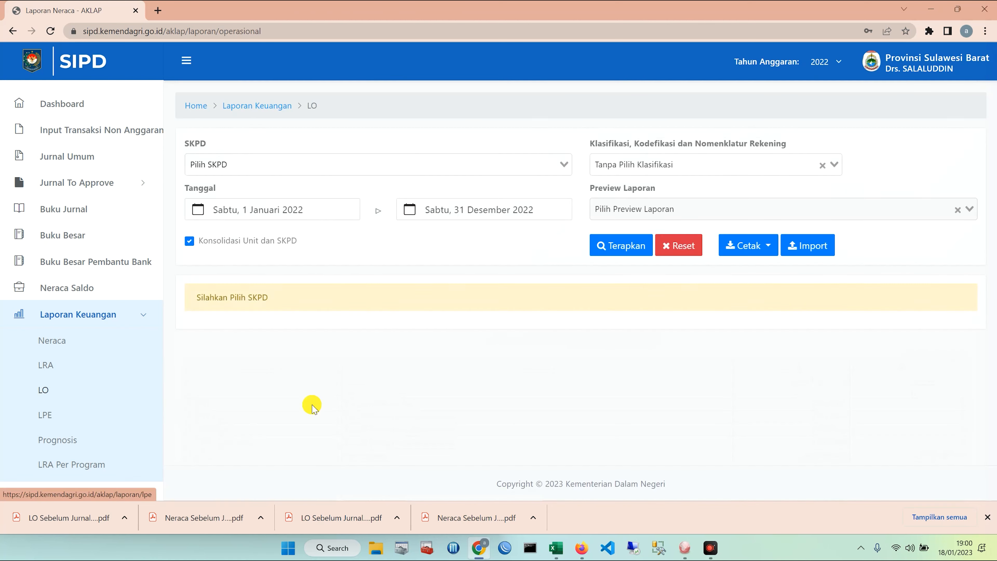
click(709, 165)
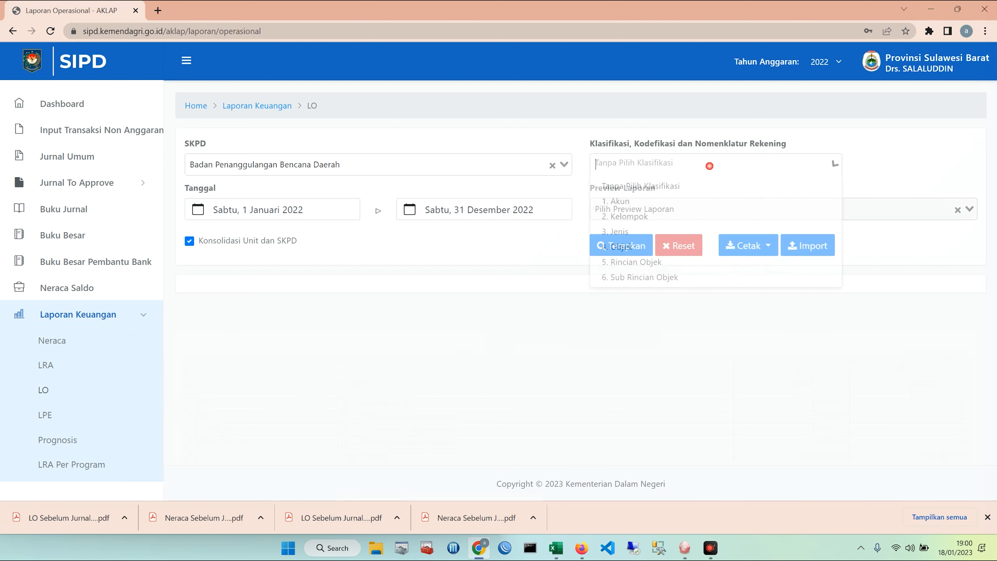
click(629, 277)
click(622, 245)
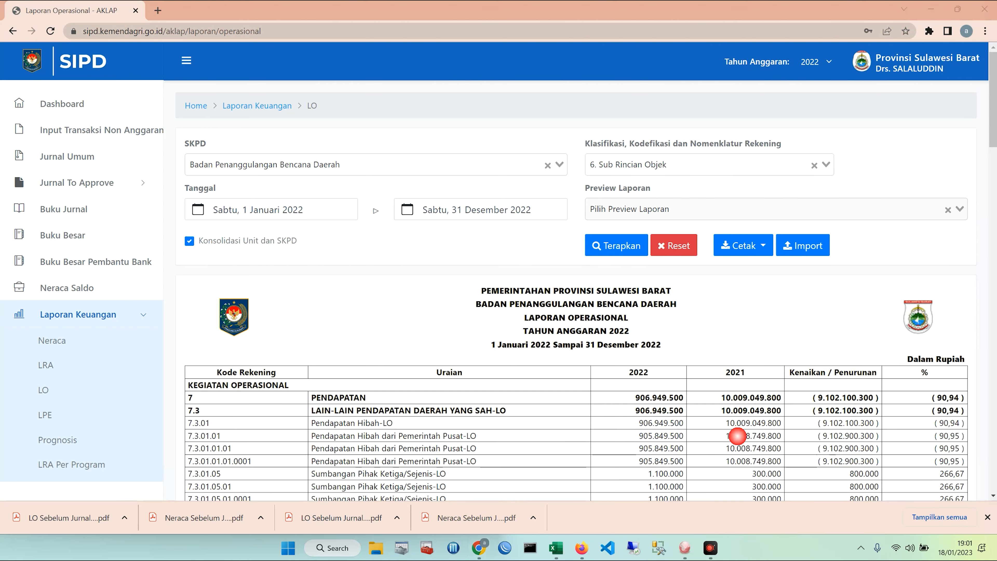
Copy the 2022 Beban Tagihan Listrik amount, 40.113.945, from the LO report into cell G7 of the Excel workbook Book1.
scroll(702, 378, down, 20)
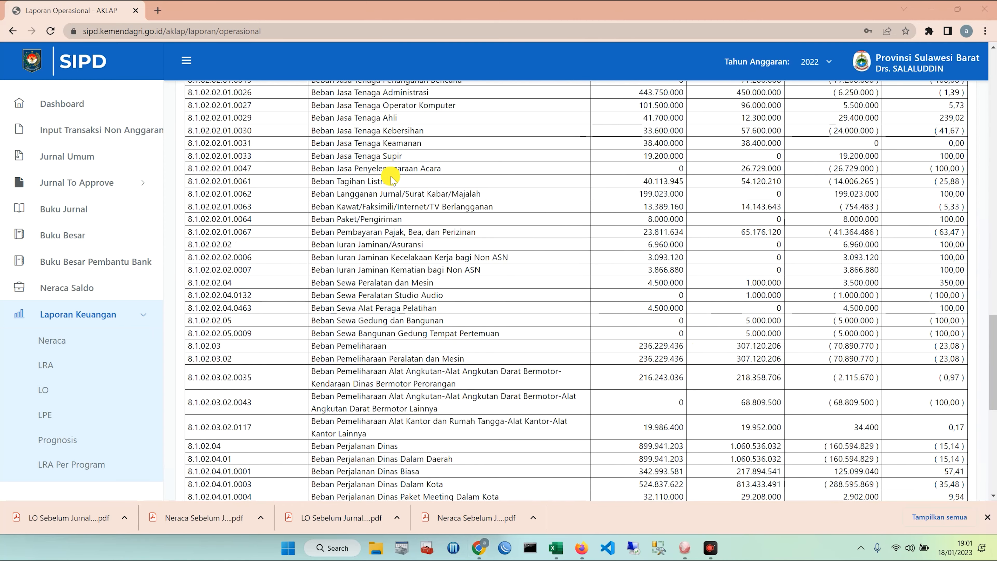
drag(642, 181, 674, 181)
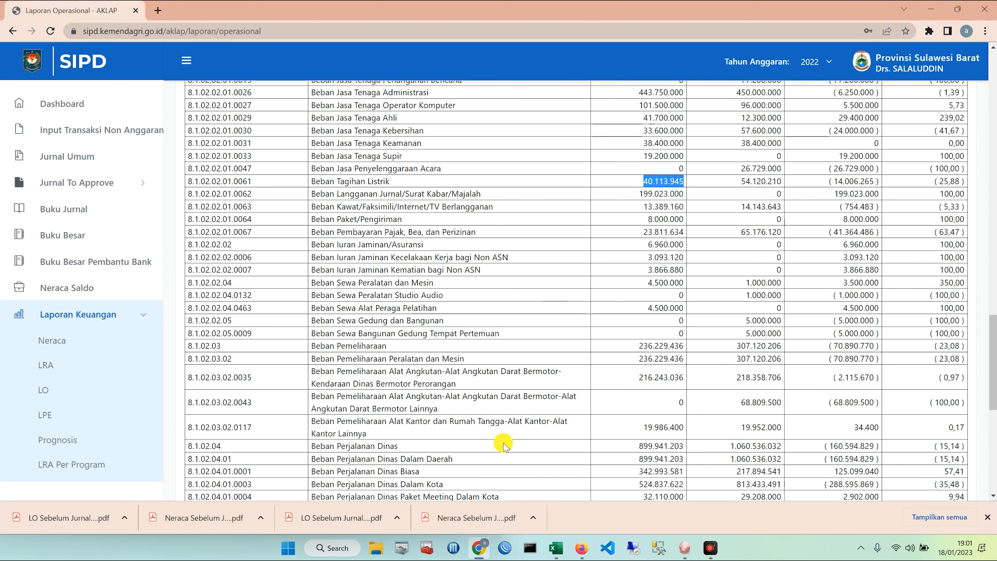
click(557, 549)
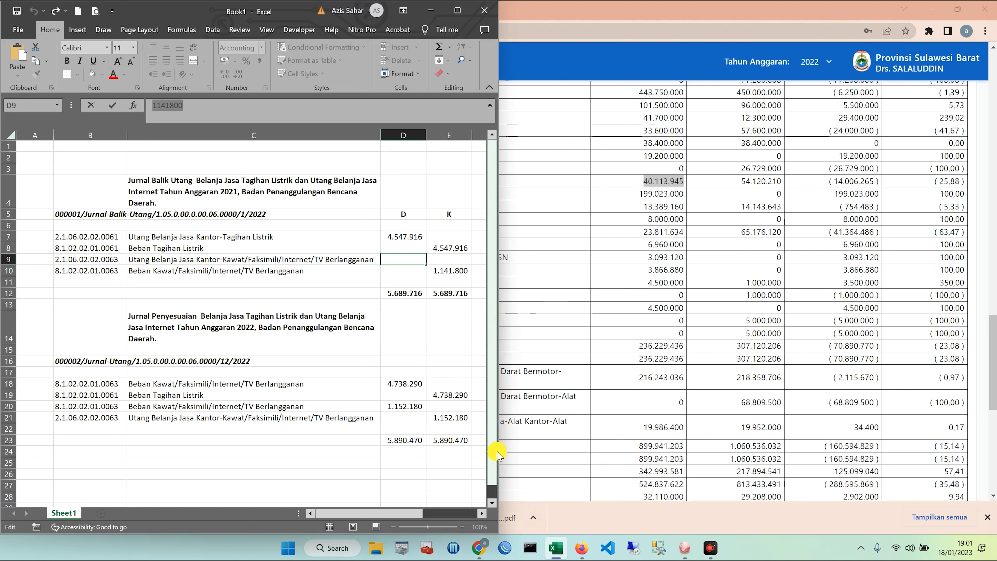
drag(498, 454, 639, 432)
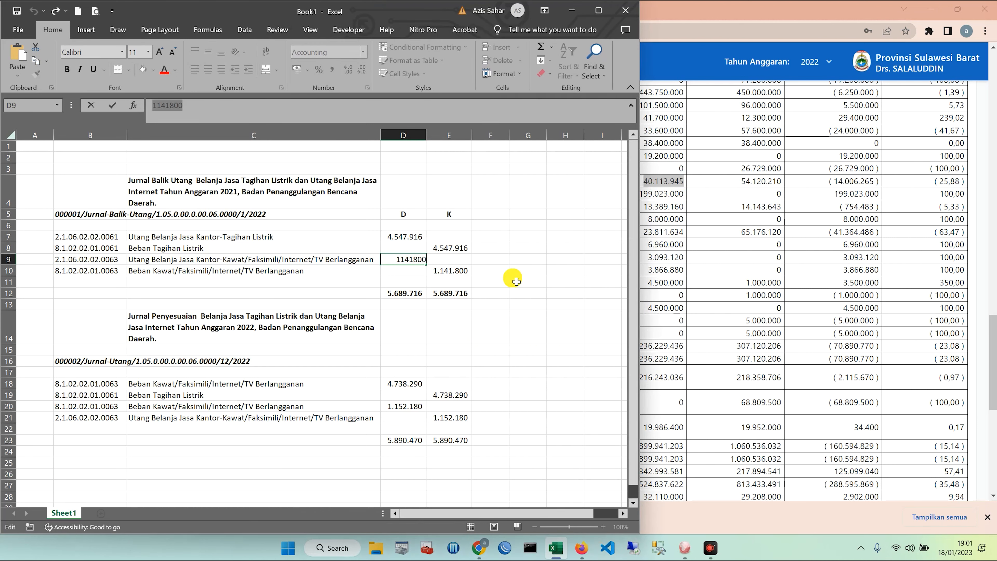
click(525, 236)
click(292, 107)
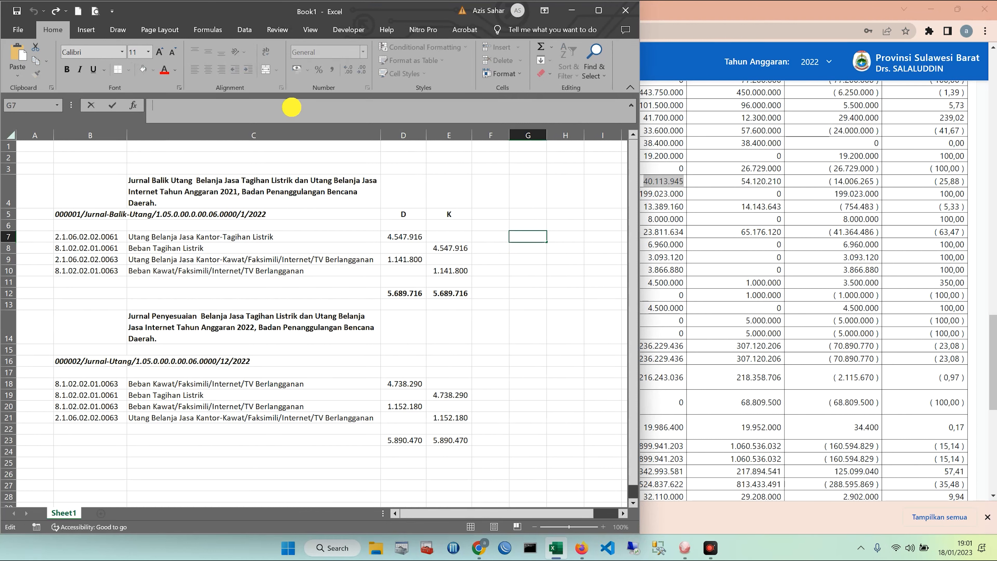
text(40.113.945)
click(537, 263)
Enter the heading "Setelah Jurnal Balik" in cell G6 and fit column G to its contents.
click(530, 226)
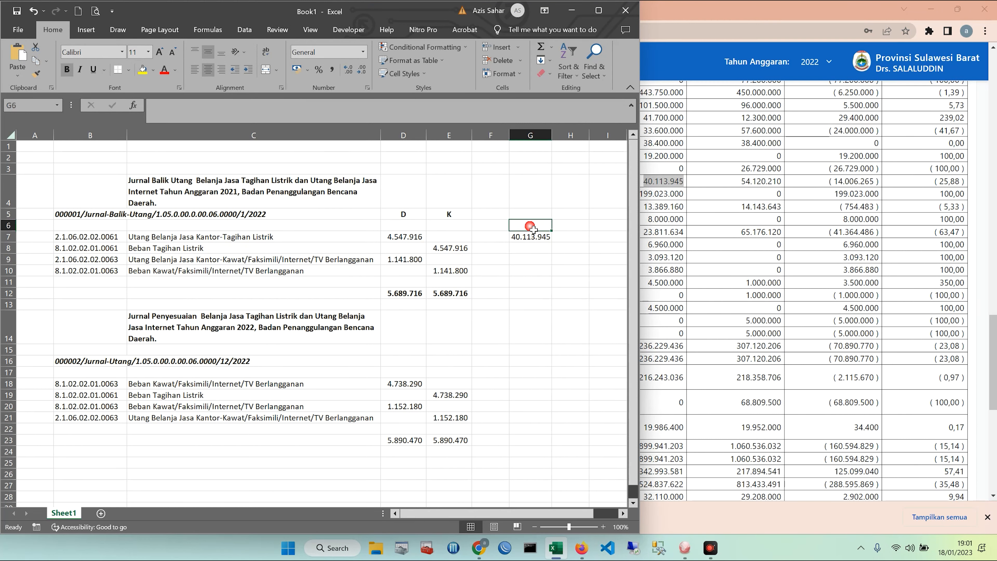
text(Setelah Jurnal Balik)
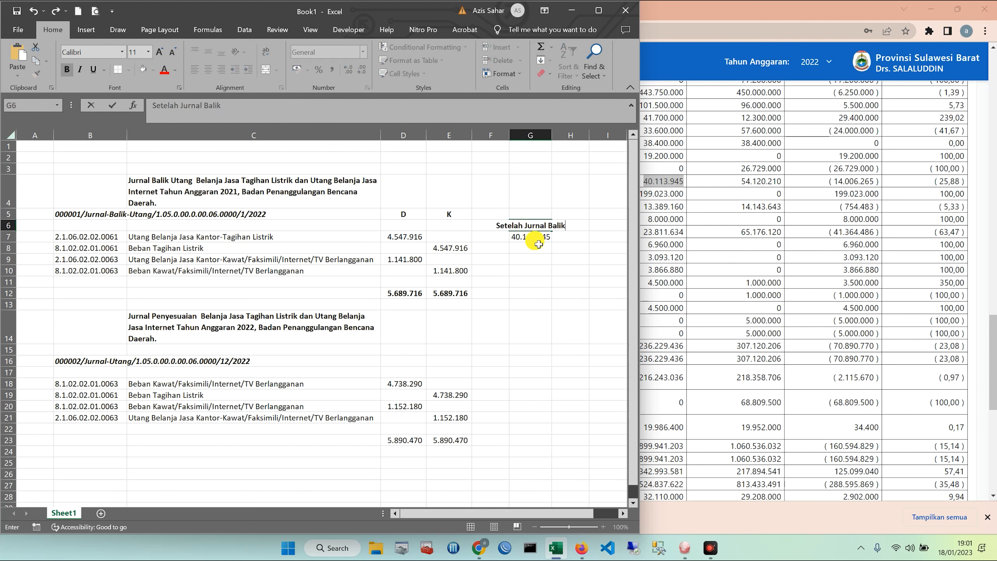
click(561, 269)
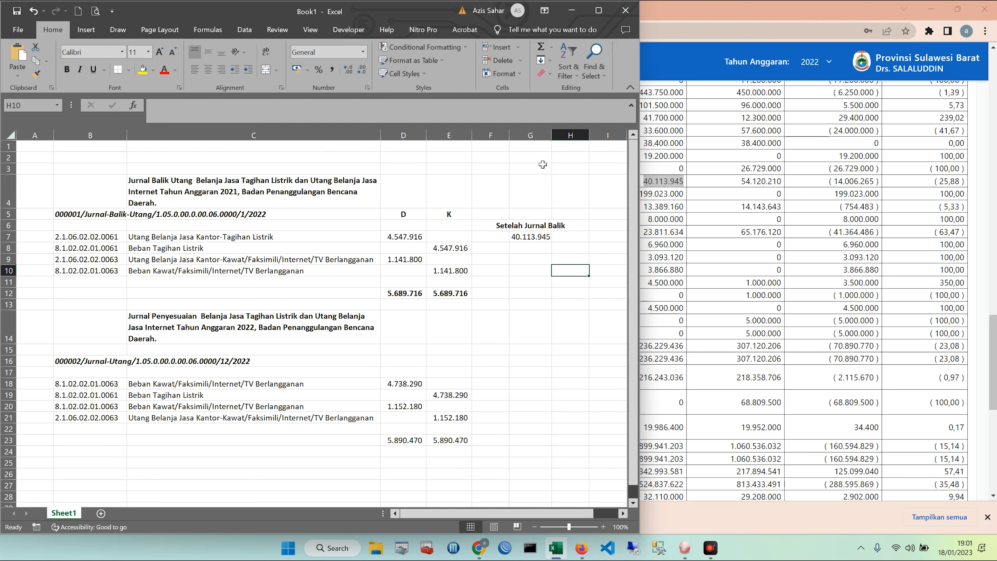
double_click(552, 136)
click(491, 214)
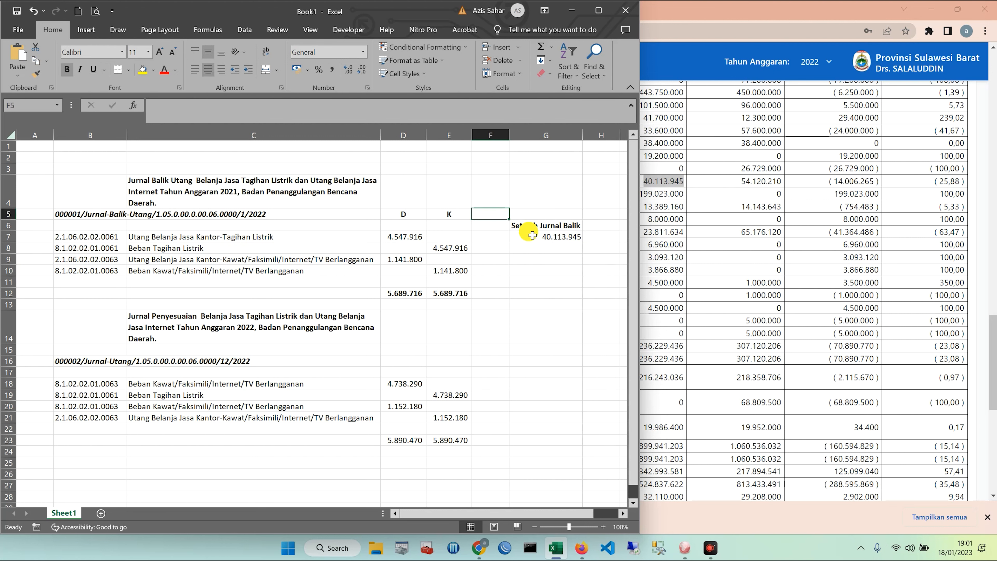
Copy the G6 heading to F6, change it to "Sebelum Jurnal Balik" and fit column F to its contents.
click(532, 226)
key(ctrl+c)
click(494, 226)
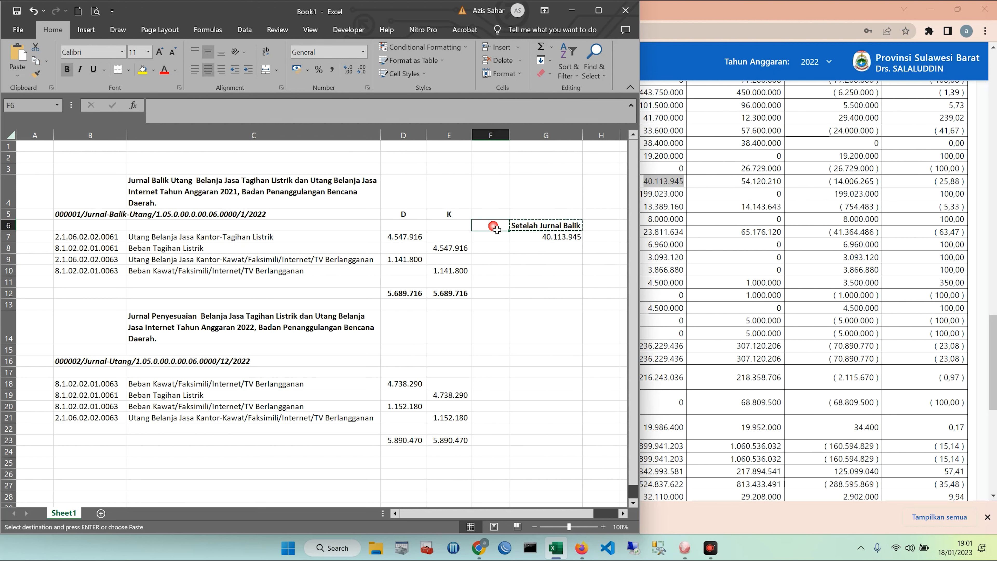
key(ctrl+v)
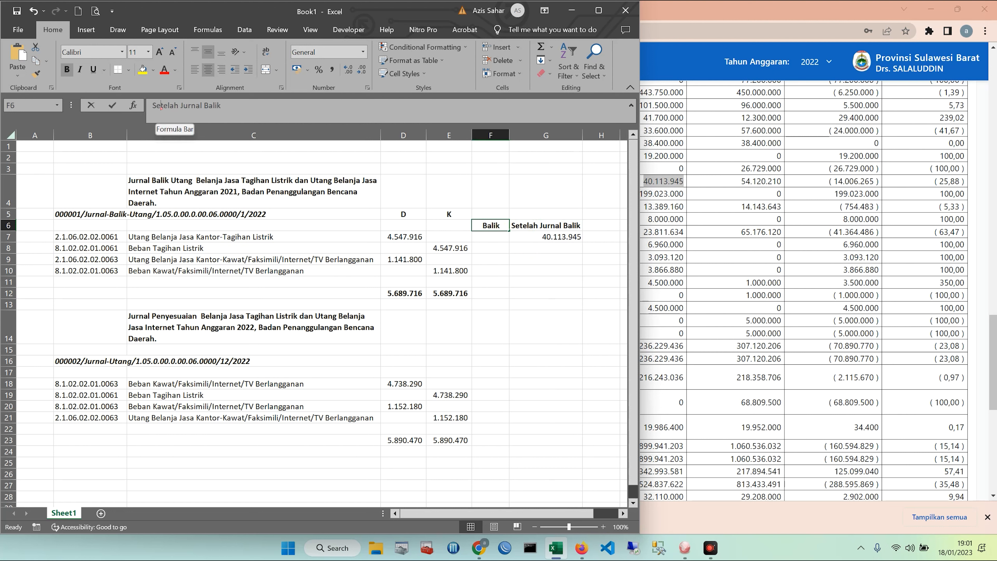
double_click(165, 105)
text(S)
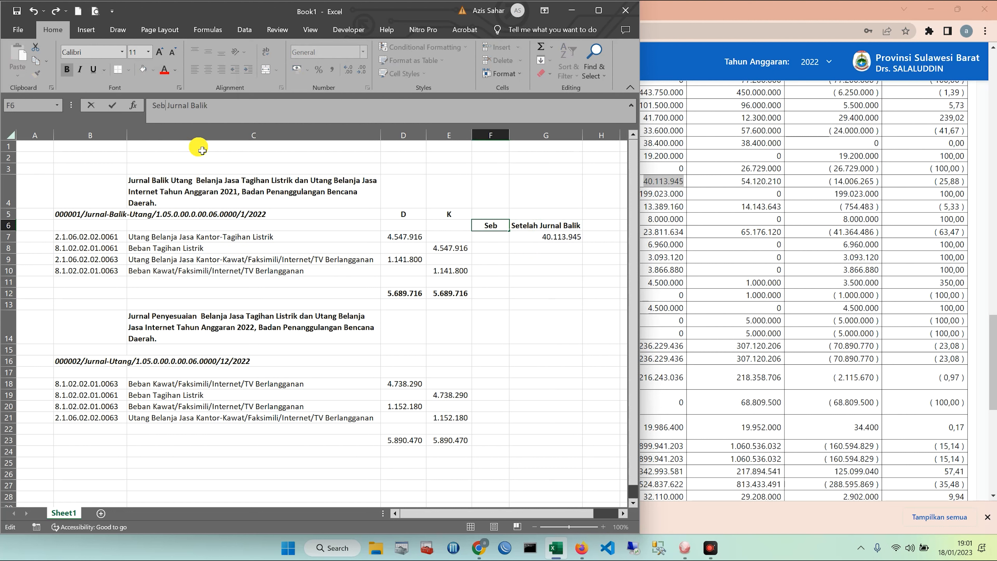
click(532, 281)
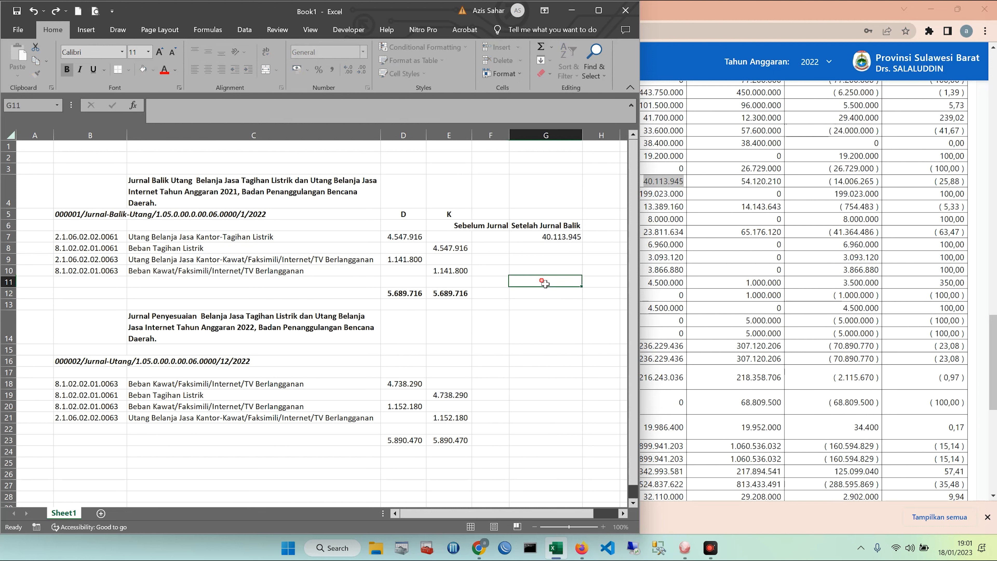
double_click(510, 135)
Copy the 2022 Beban Tagihan Listrik amount, 44.661.861,00, from LO Sebelum Jurnal Balik.pdf in Chrome into cell F7 of the Excel workbook.
click(512, 237)
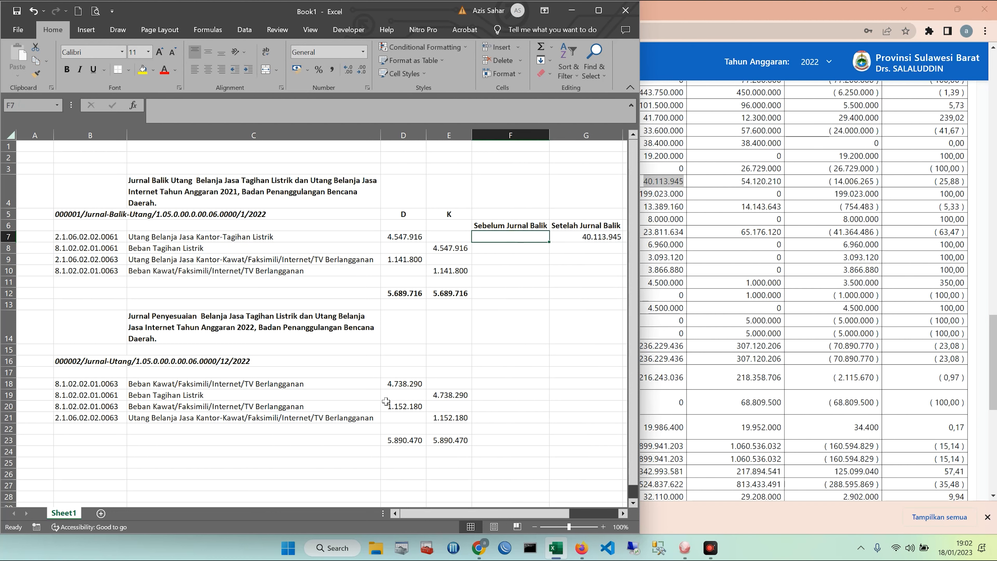
click(719, 26)
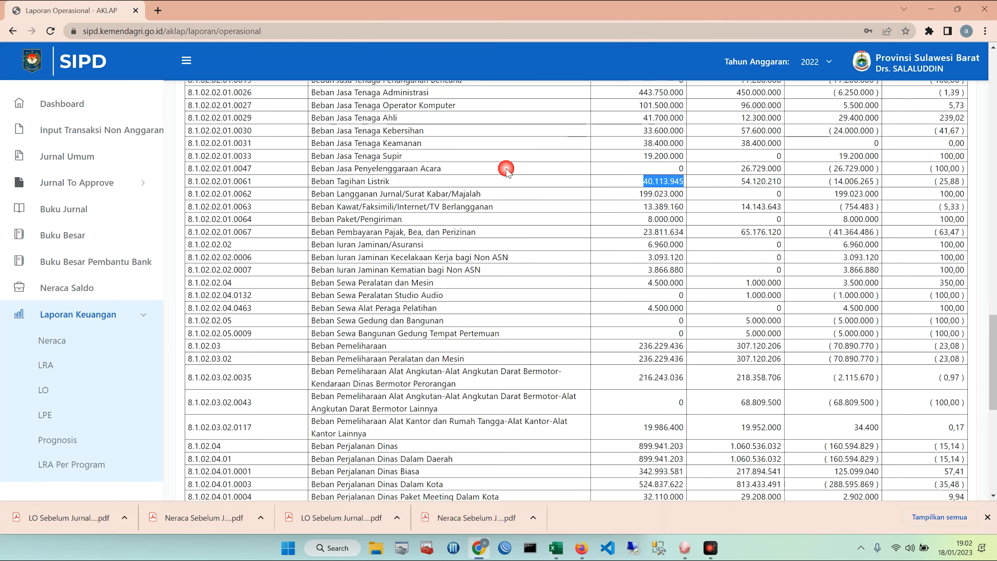
click(59, 530)
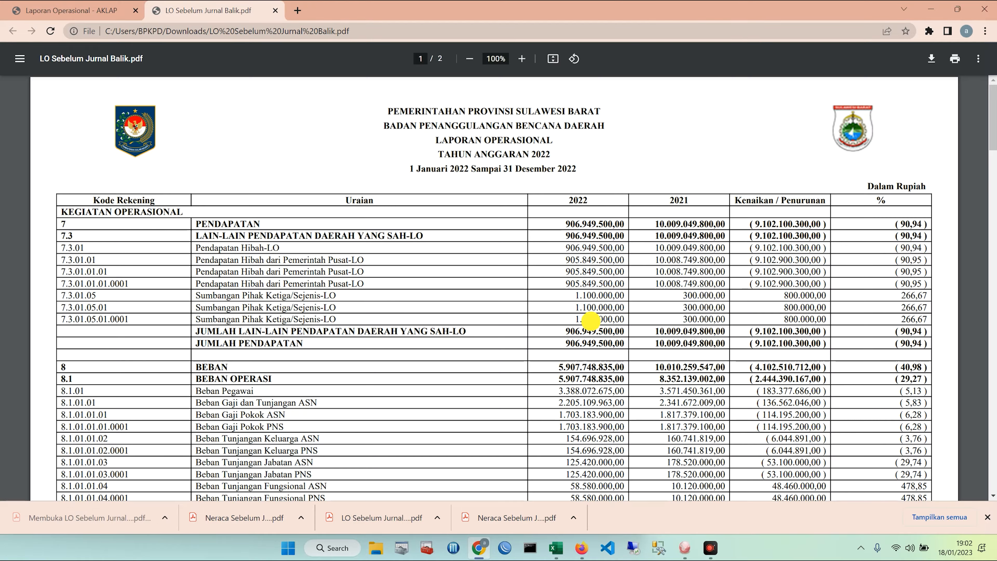
scroll(590, 320, down, 15)
scroll(490, 280, down, 6)
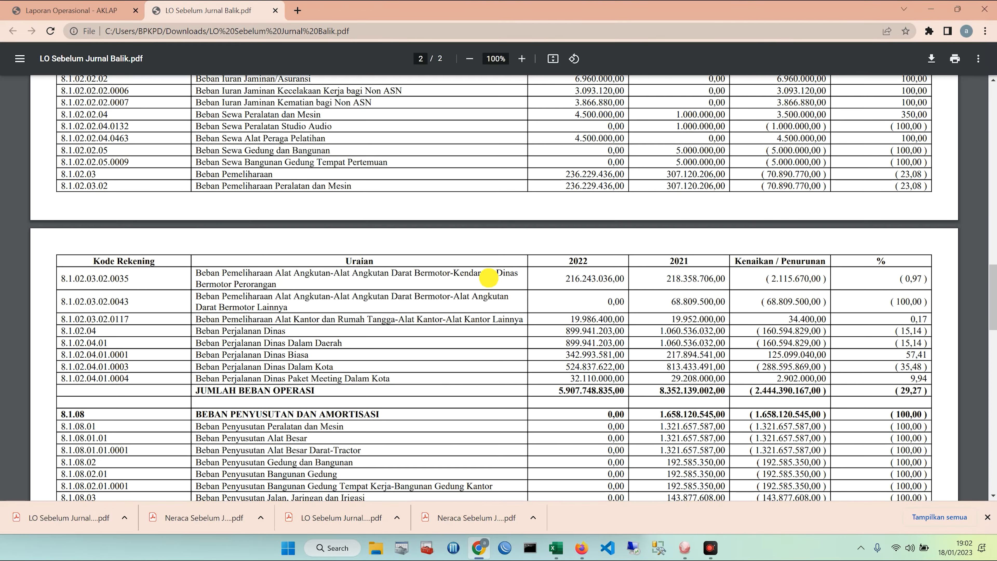
scroll(489, 277, down, 4)
scroll(488, 277, up, 7)
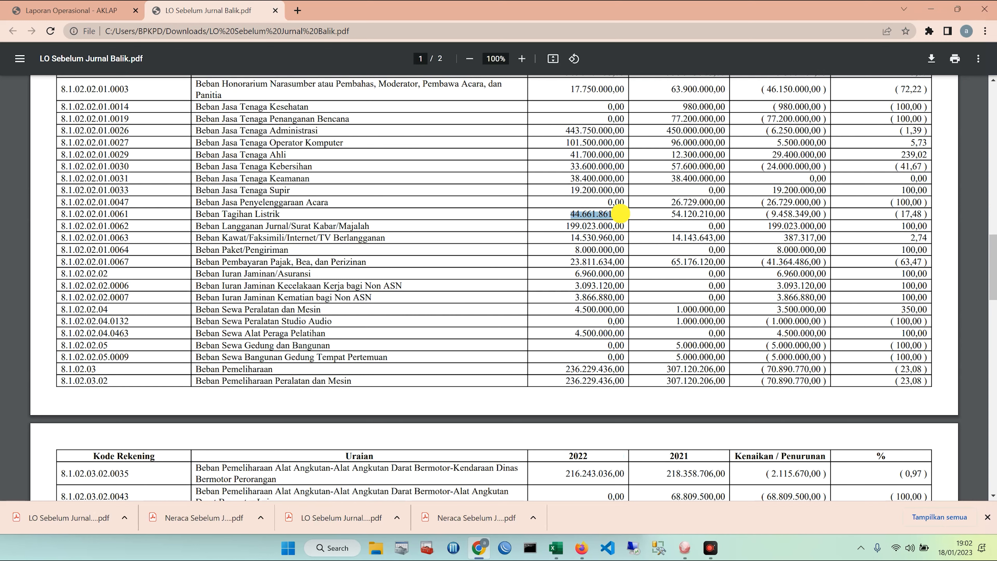
drag(620, 213, 625, 214)
click(556, 547)
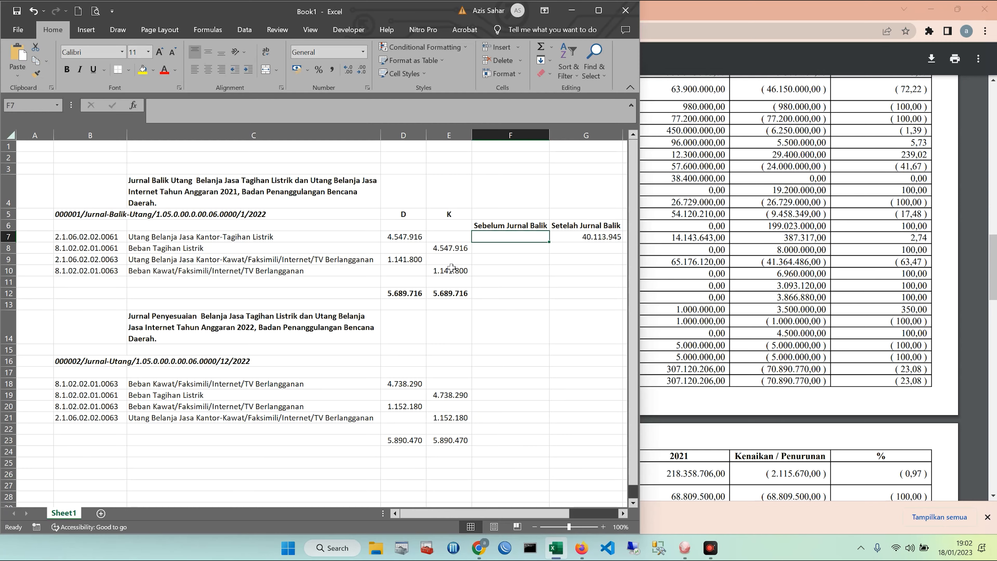
click(293, 117)
key(ctrl+v)
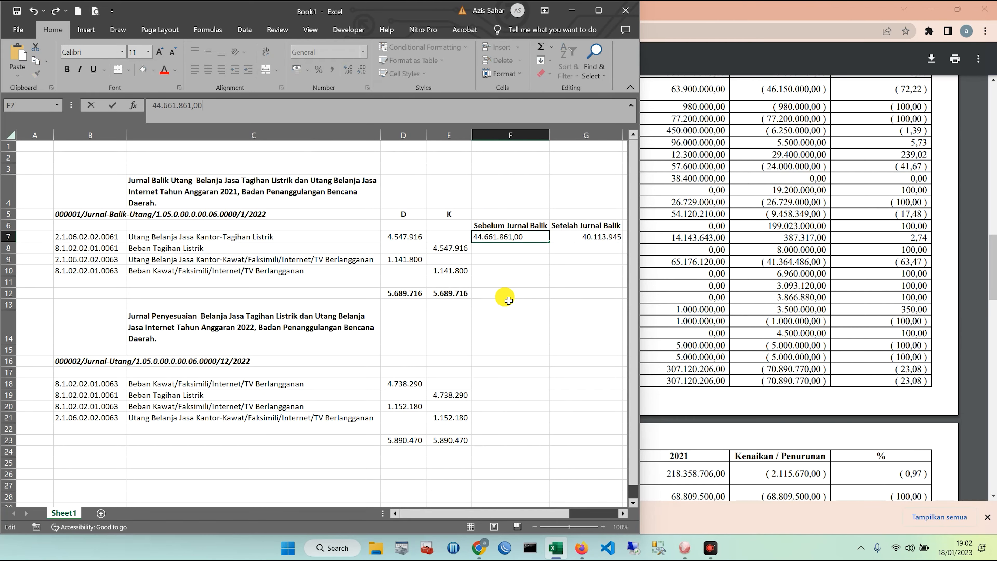
click(529, 307)
Widen the Excel window and calculate the electricity expense difference in H7 with the formula =F7-G7.
drag(640, 413, 743, 412)
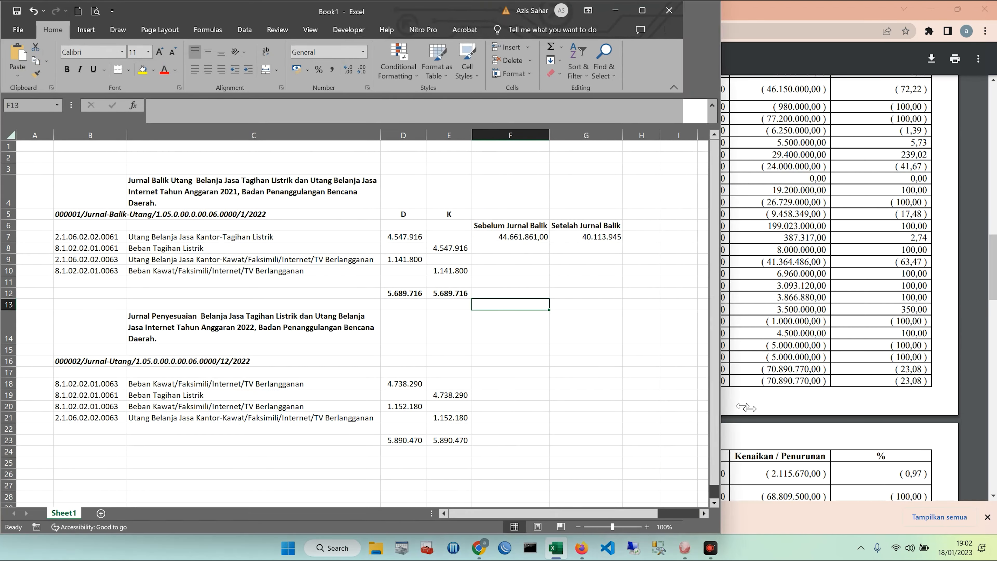
click(644, 237)
text(=)
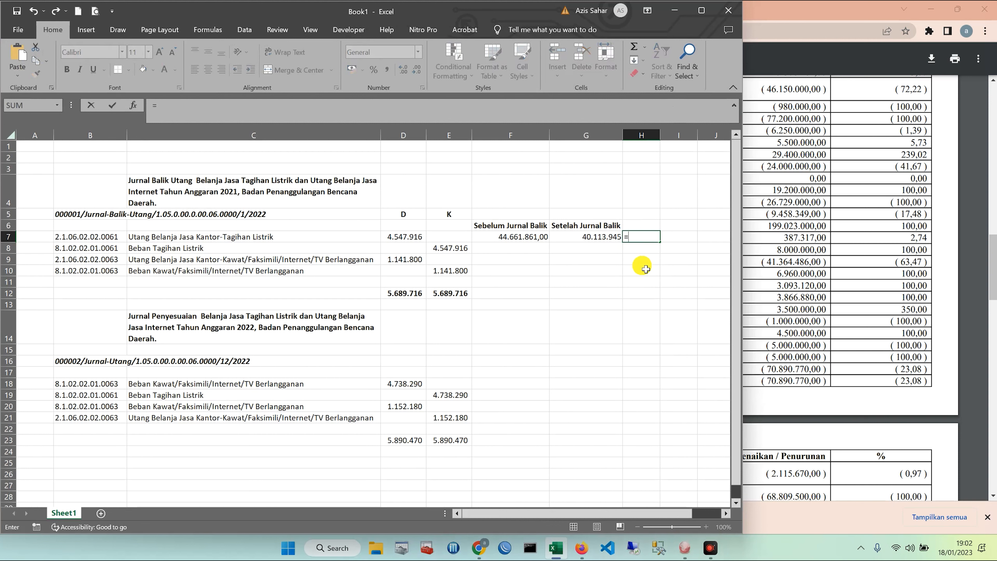
click(525, 239)
text(-)
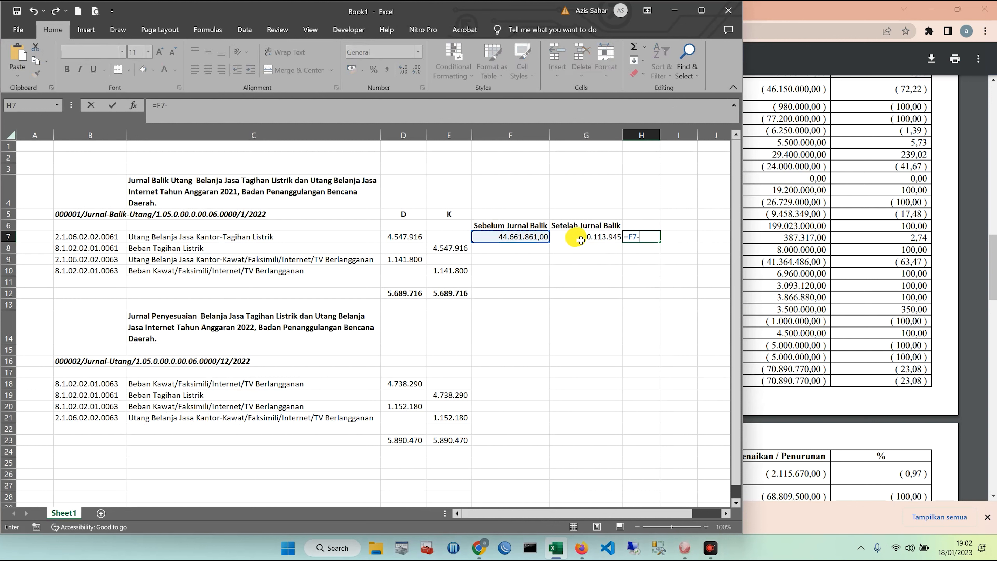
click(583, 238)
key(Return)
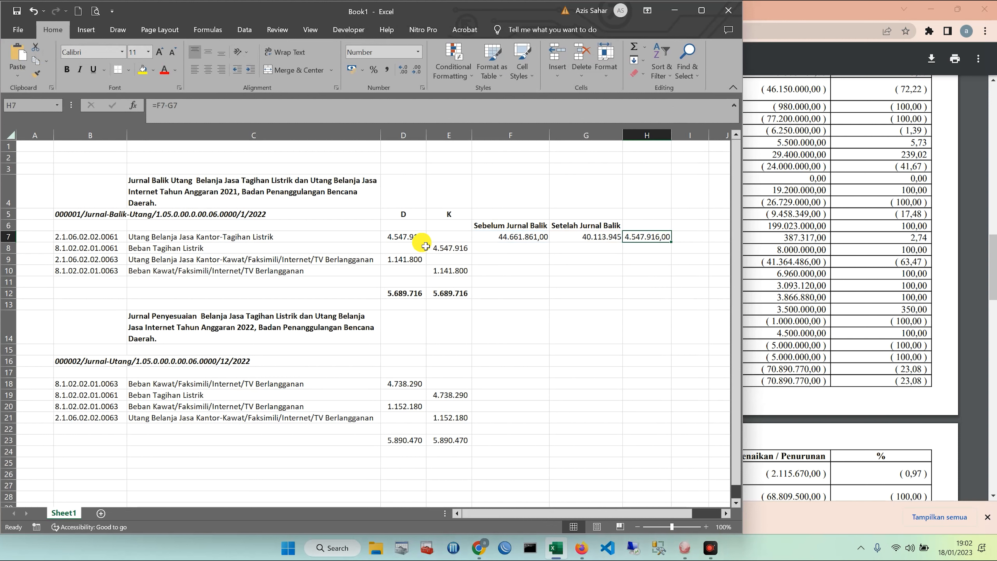
Check the difference against the journal's electricity debit by entering =D7-H7 in cell I7.
click(410, 237)
click(700, 237)
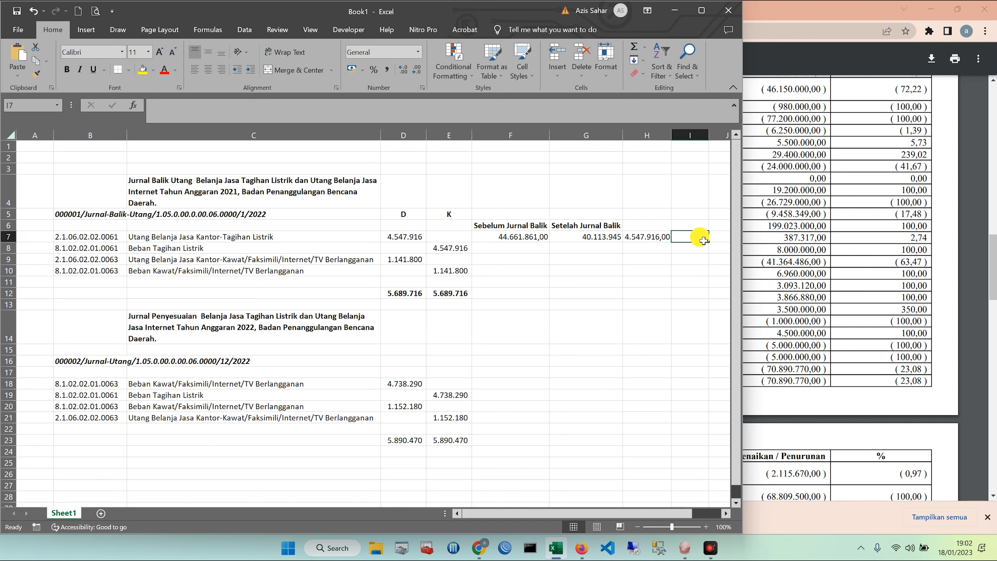
text(=)
click(415, 241)
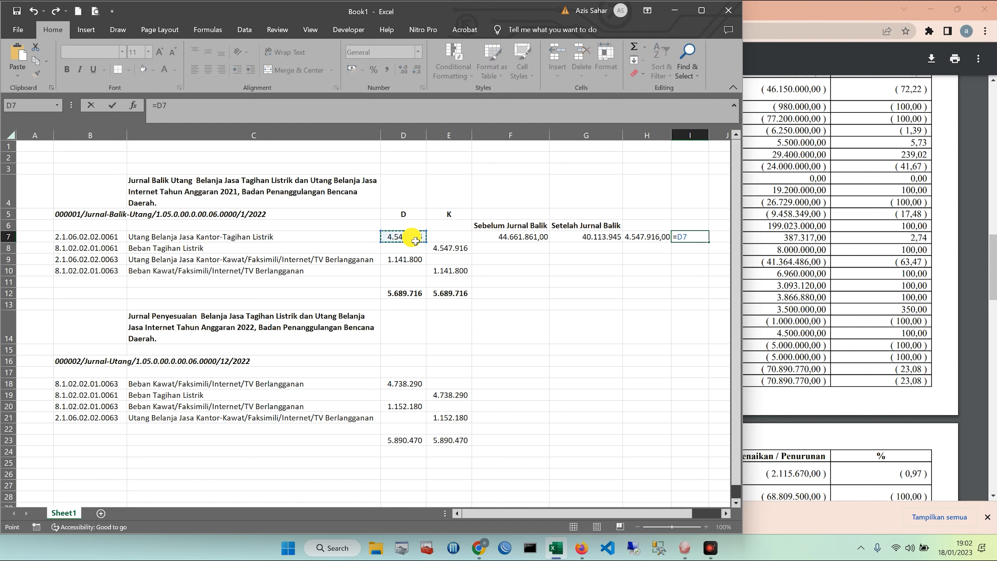
text(-)
click(632, 237)
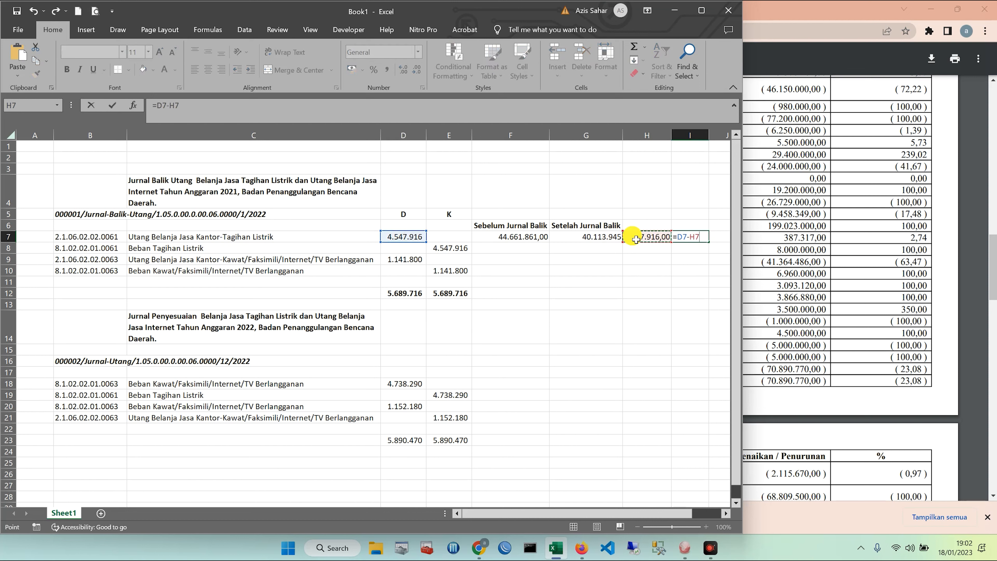
key(Return)
click(681, 262)
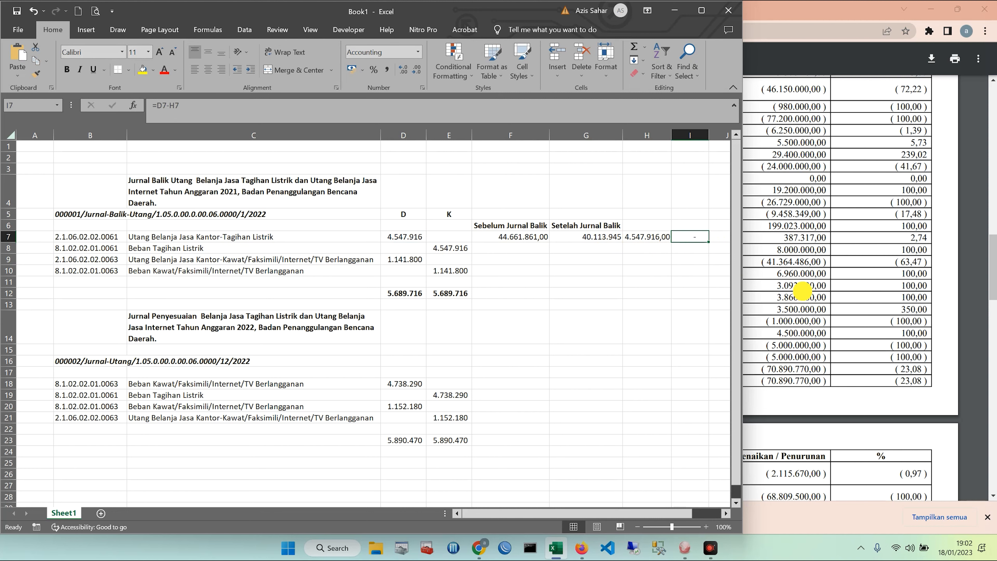
Copy the 2022 Beban Kawat/Faksimili/Internet/TV Berlangganan amount, 14.530.960,00, from LO Sebelum Jurnal Balik.pdf in Chrome into cell F9 of the Excel workbook.
click(802, 285)
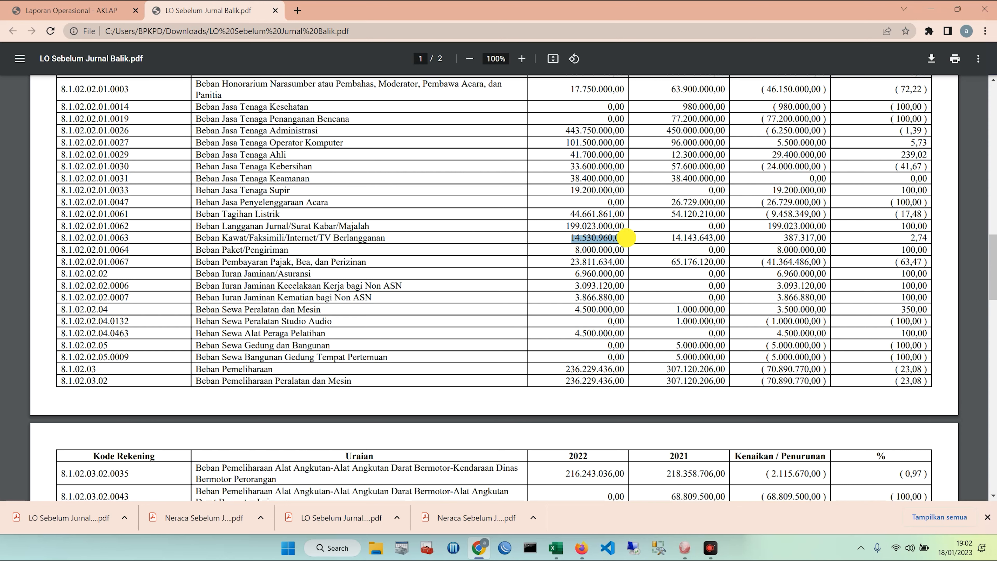
click(555, 548)
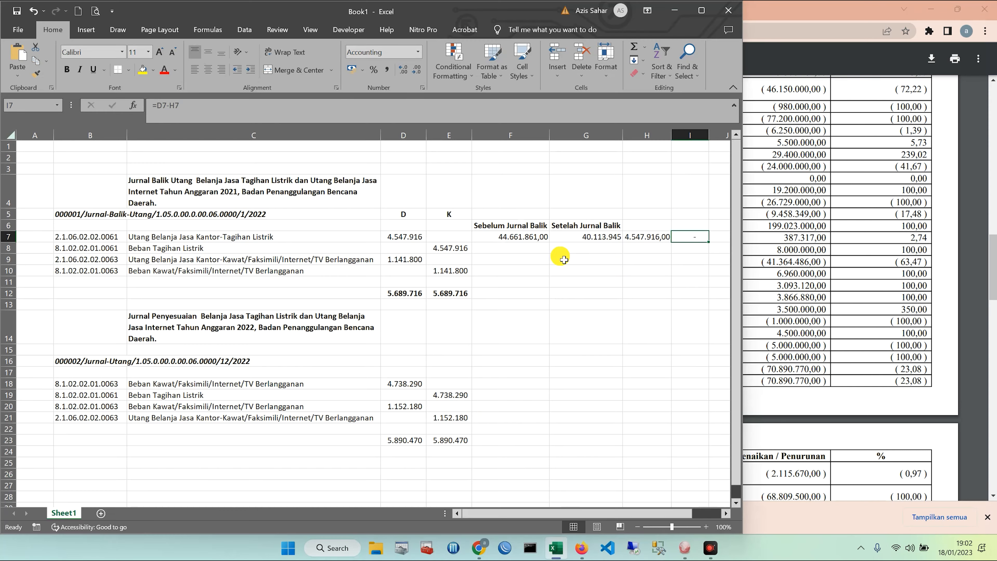
click(526, 275)
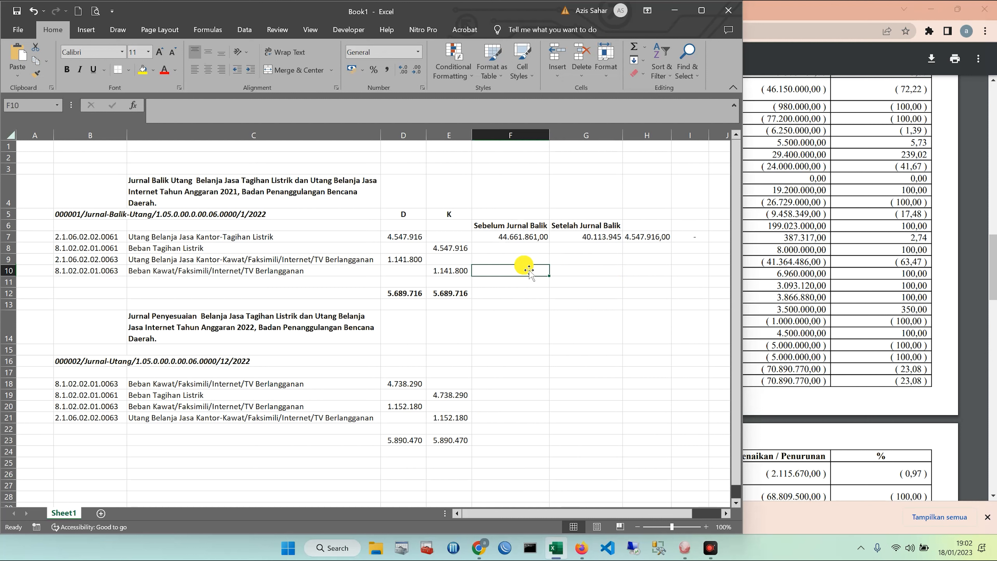
click(526, 259)
click(331, 112)
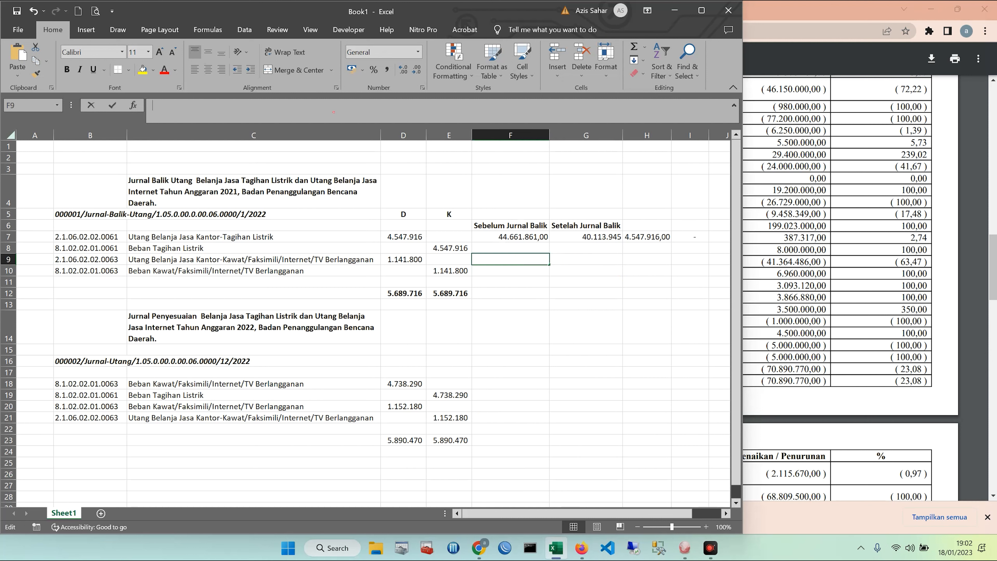
text(14.530.960,00)
click(607, 307)
Copy the 2022 Beban Kawat/Faksimili/Internet/TV Berlangganan amount, 13.389.160, from SIPD's Laporan Operasional in Chrome into cell G9 of the Excel workbook.
click(585, 259)
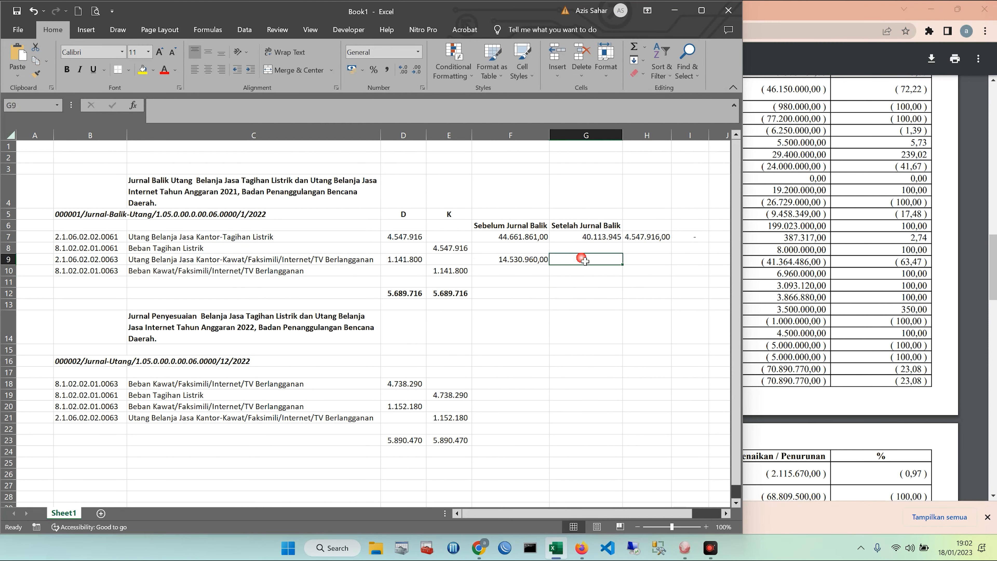
click(748, 248)
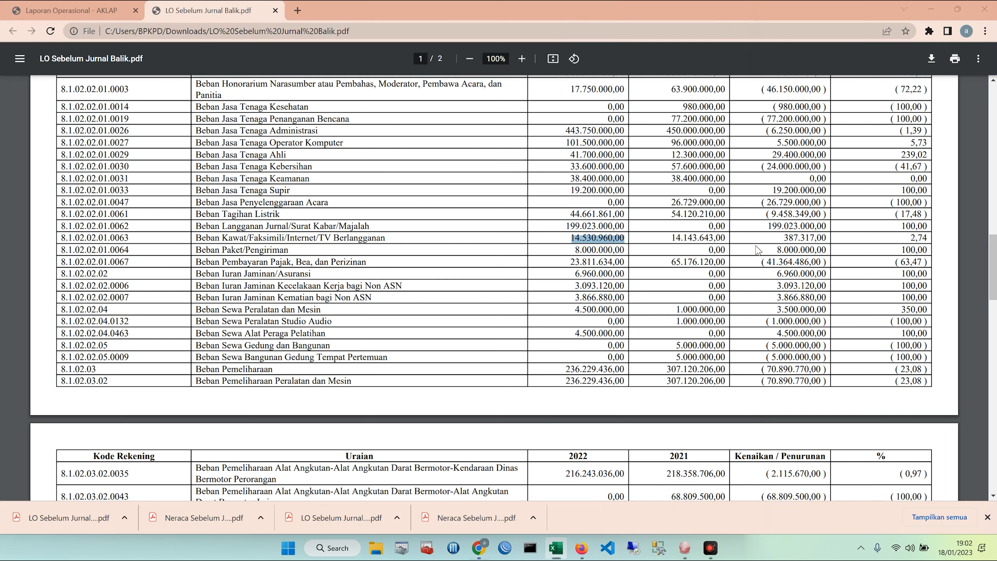
click(94, 12)
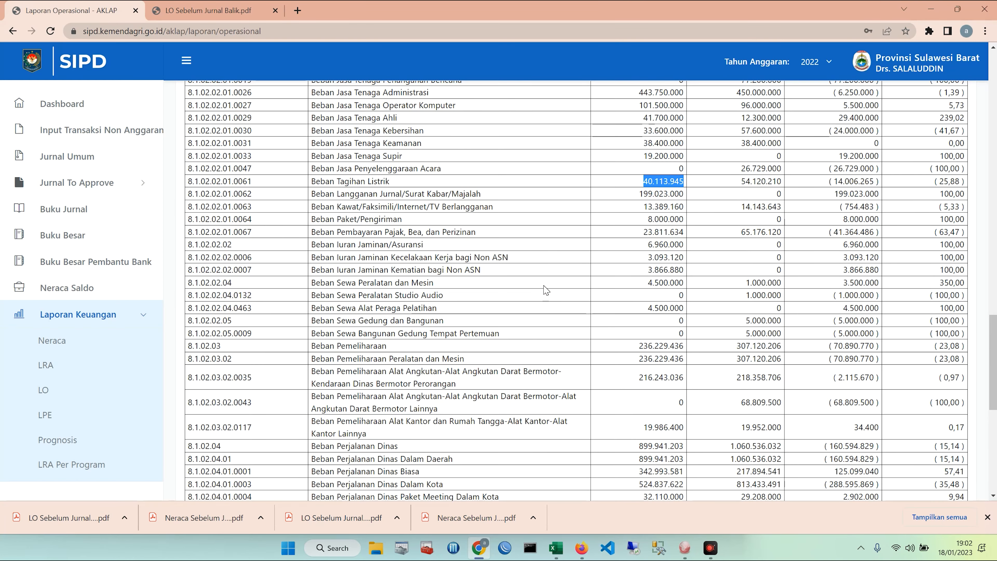
click(646, 223)
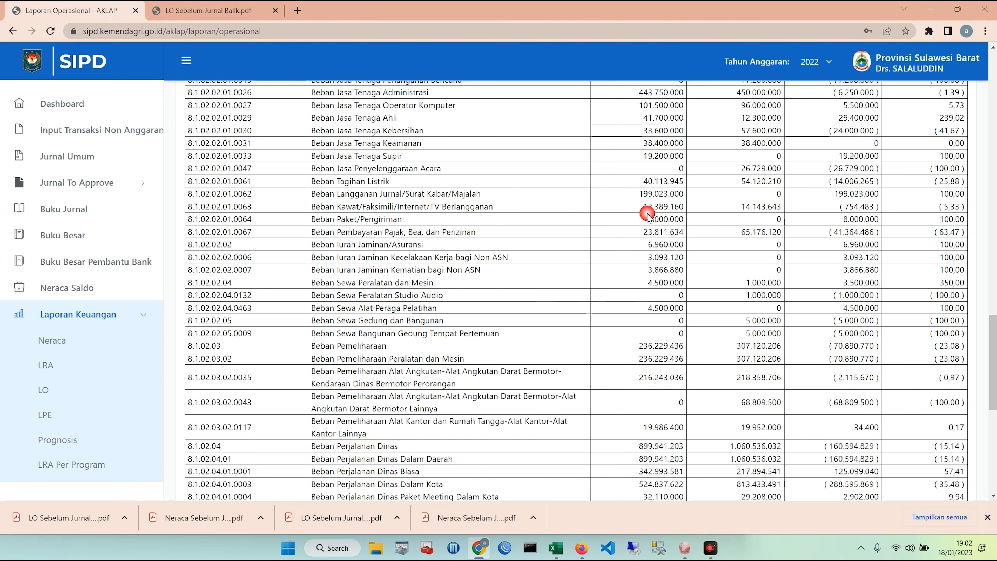
double_click(645, 206)
key(ctrl+c)
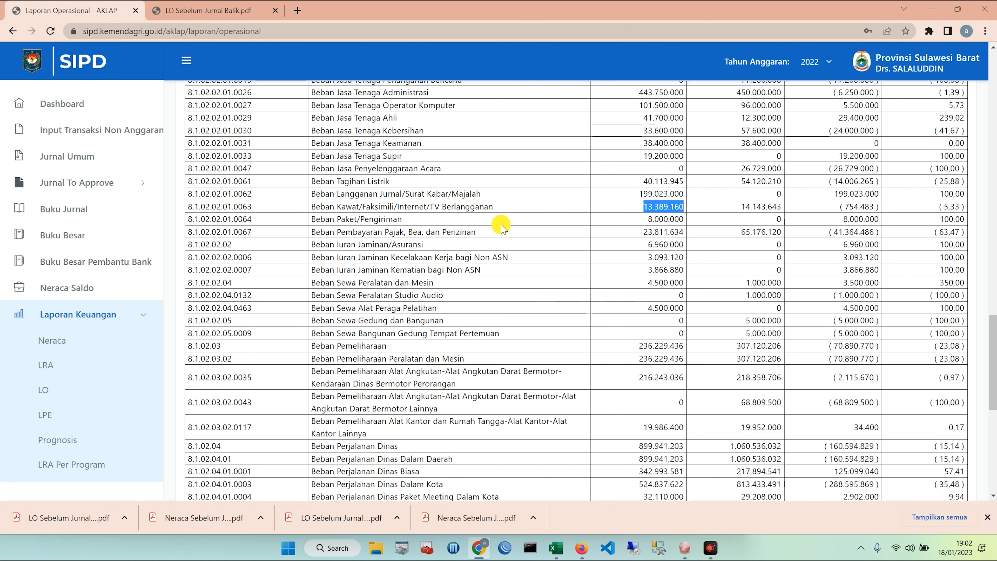
click(555, 547)
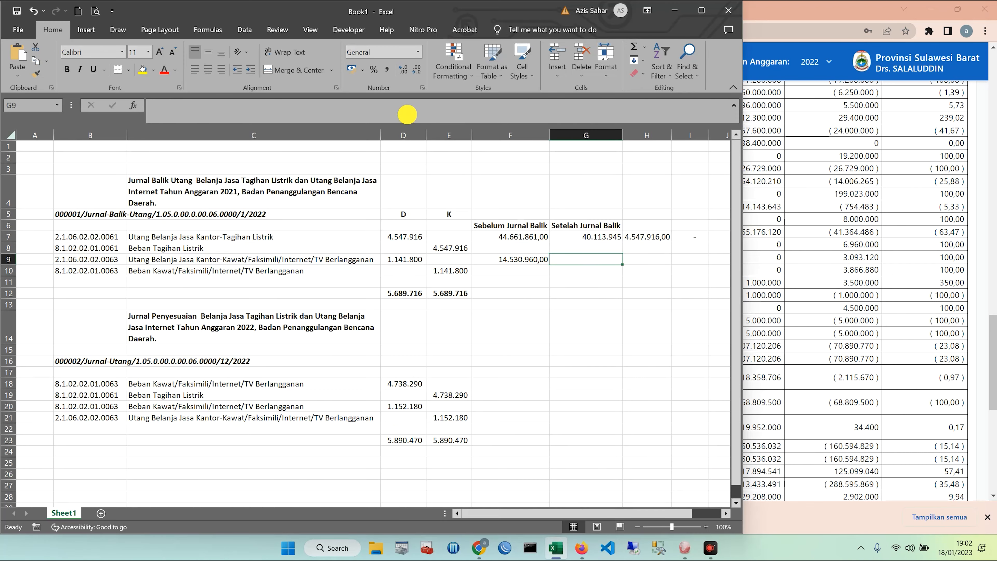
click(403, 110)
key(ctrl+v)
Copy the difference formula from H7 into H9 for the internet expense row.
click(639, 236)
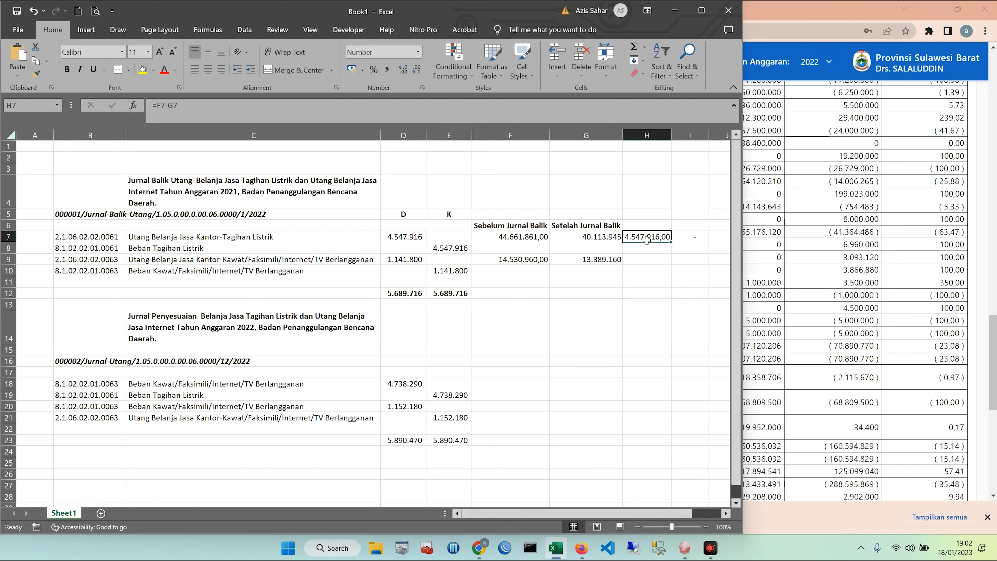
key(ctrl+c)
click(651, 259)
key(ctrl+v)
click(669, 295)
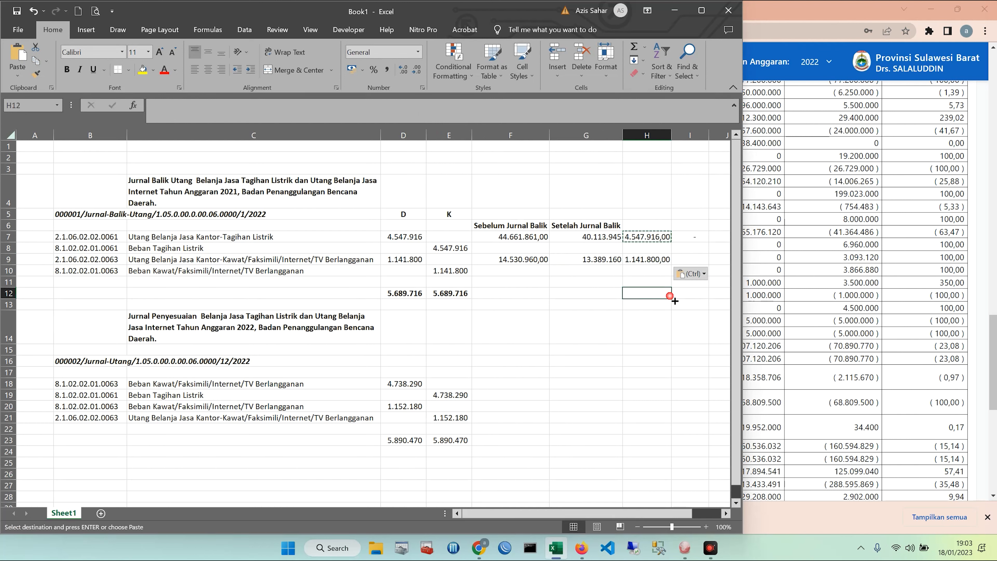
Fill the check formula in I7 down through I9.
click(684, 241)
drag(708, 243, 708, 265)
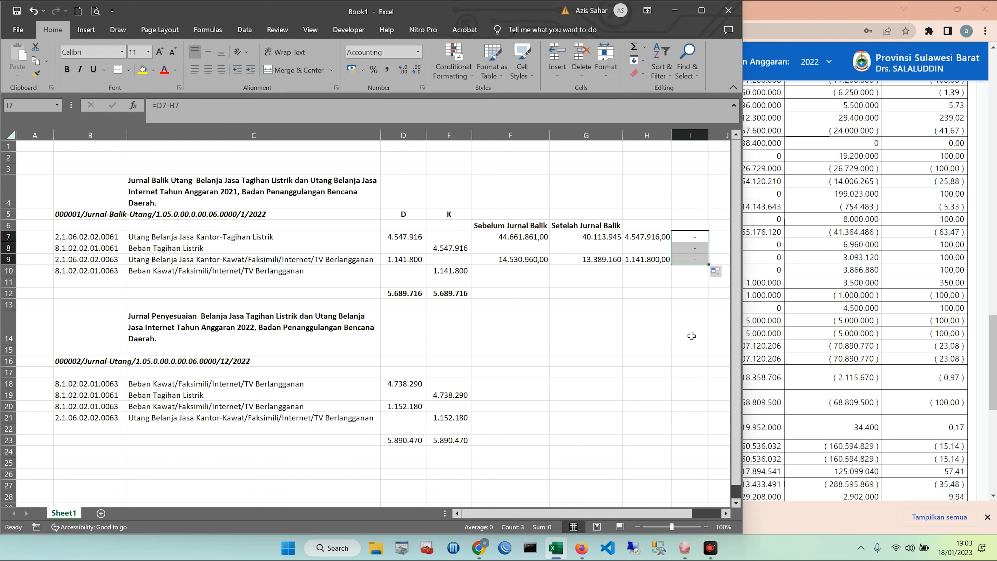
click(687, 332)
Highlight the check cells I9 and I7 with yellow fill.
click(692, 259)
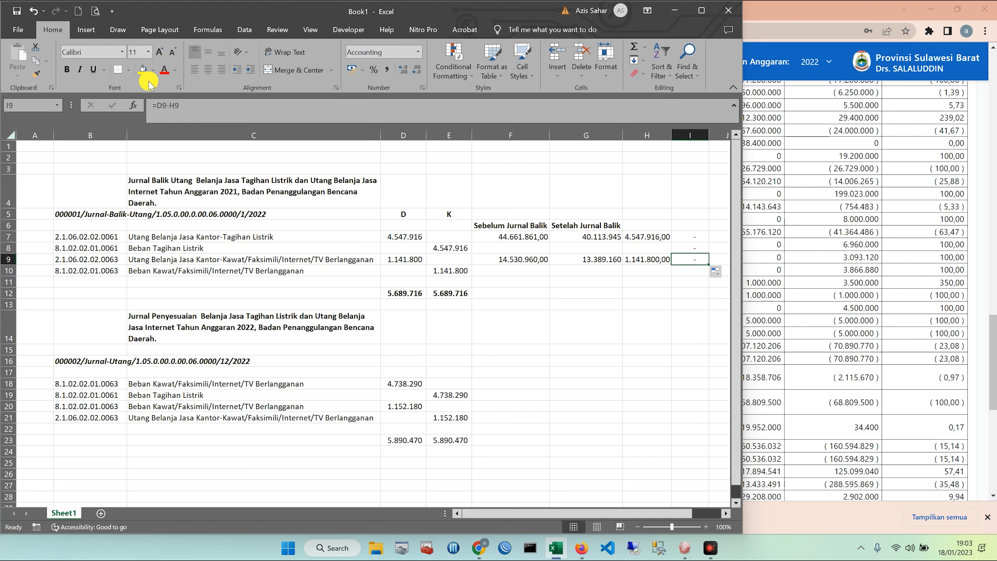
click(143, 69)
click(683, 237)
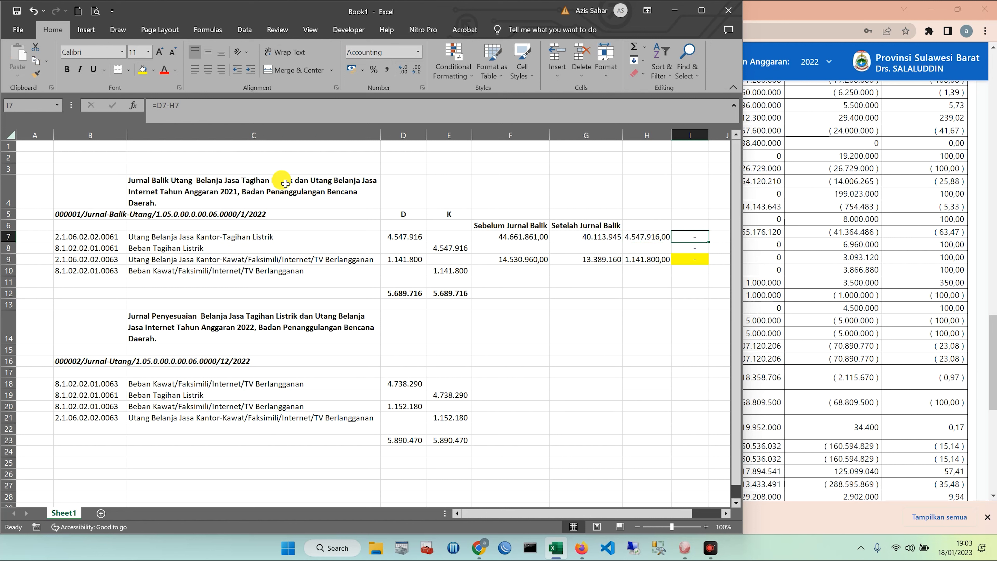
click(144, 71)
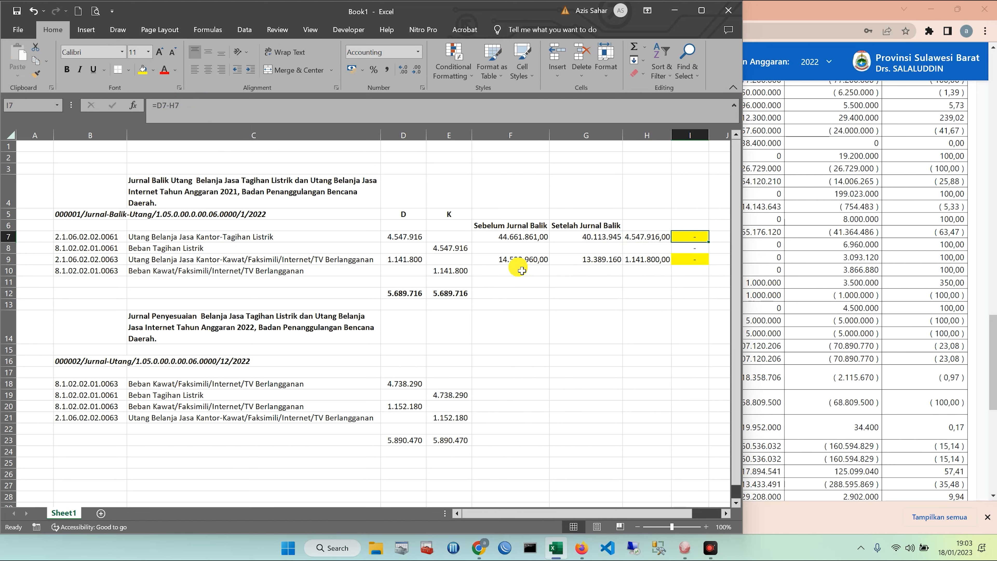
Fill cell G9, the internet expense after the reversing journal, with green.
click(897, 288)
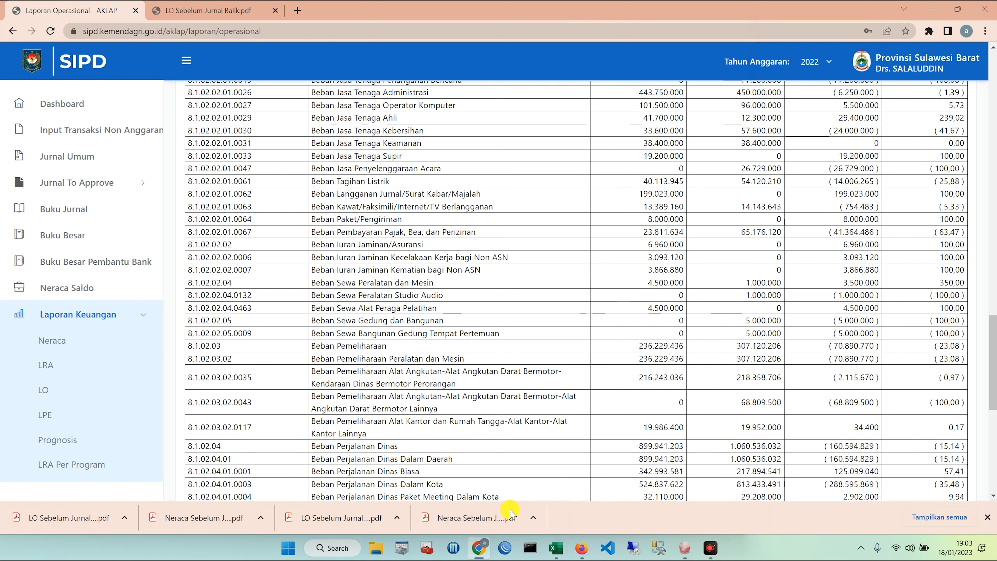
click(556, 547)
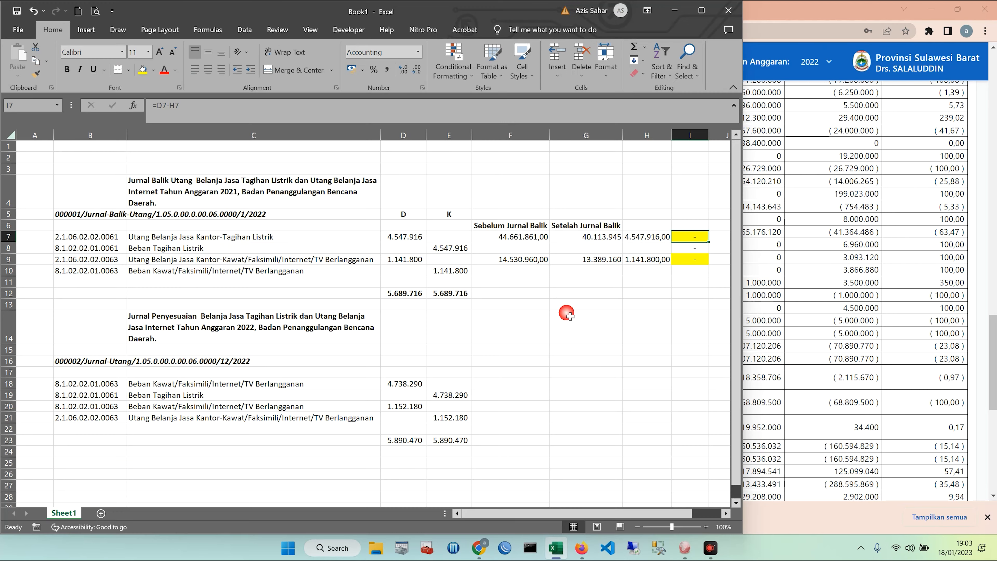
click(610, 263)
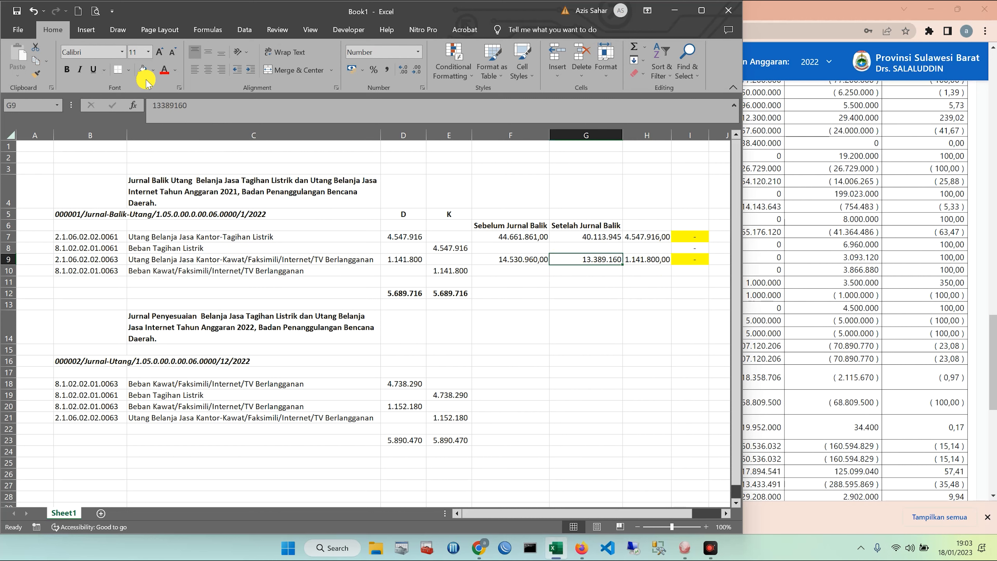
click(154, 71)
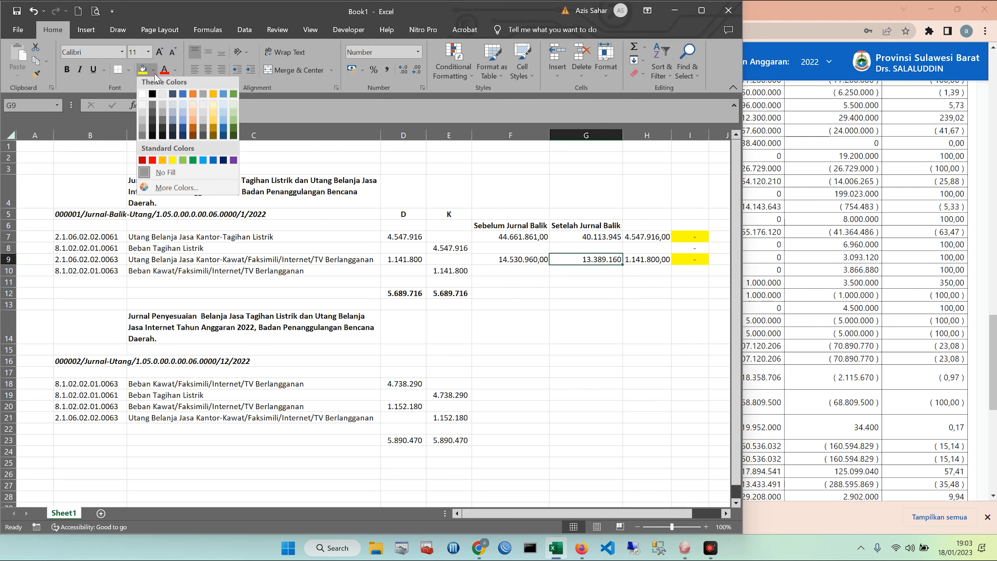
click(194, 163)
click(600, 325)
Switch to SIPD in Chrome and open the Input Jurnal Umum form under Jurnal Umum.
click(793, 320)
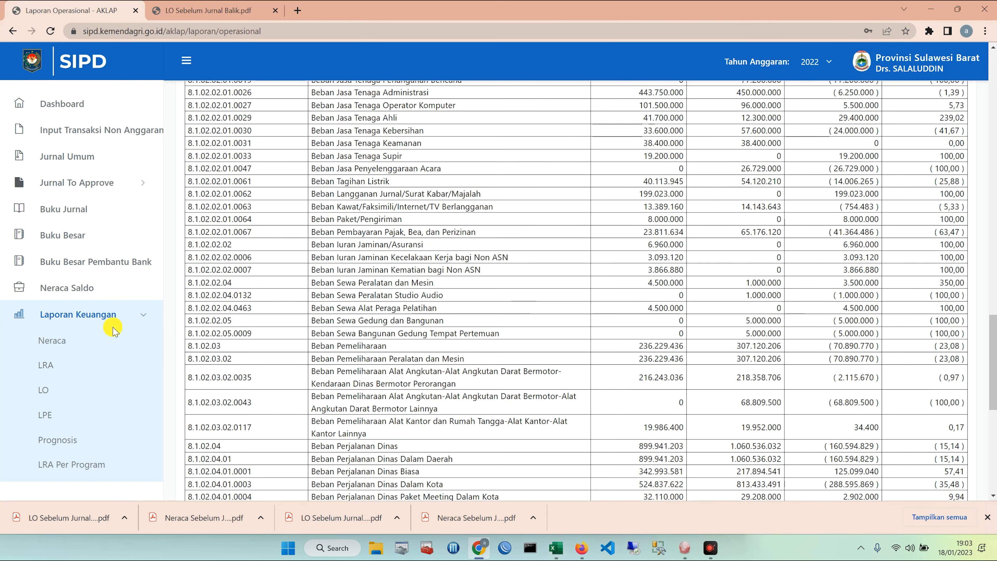
click(69, 156)
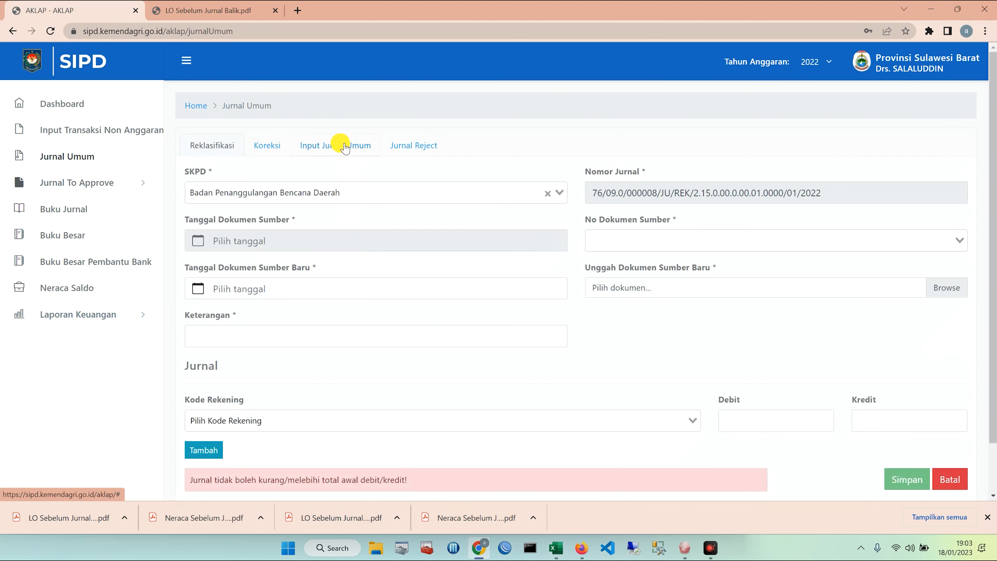
click(344, 146)
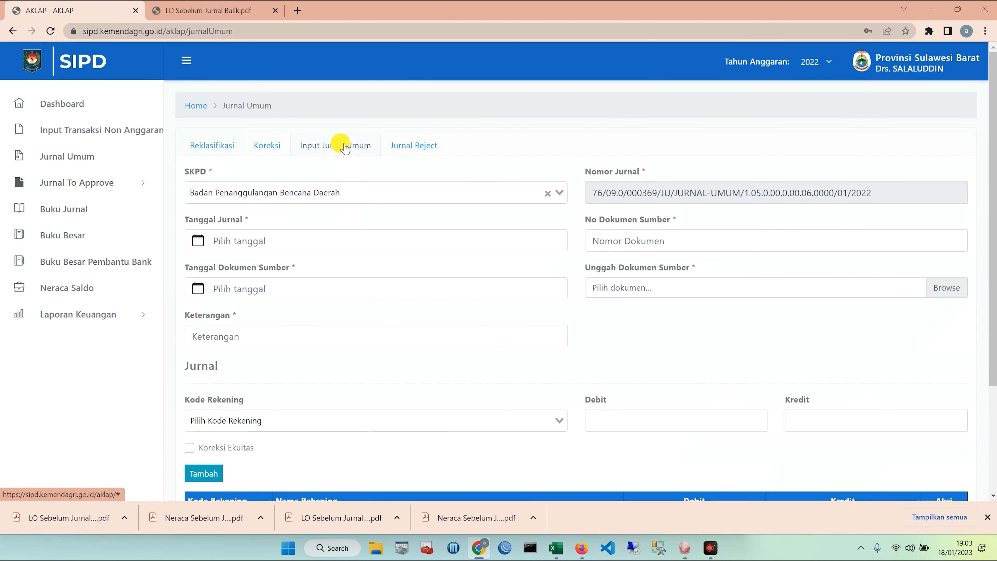
Set Tanggal Jurnal to 31 Desember 2022.
click(198, 241)
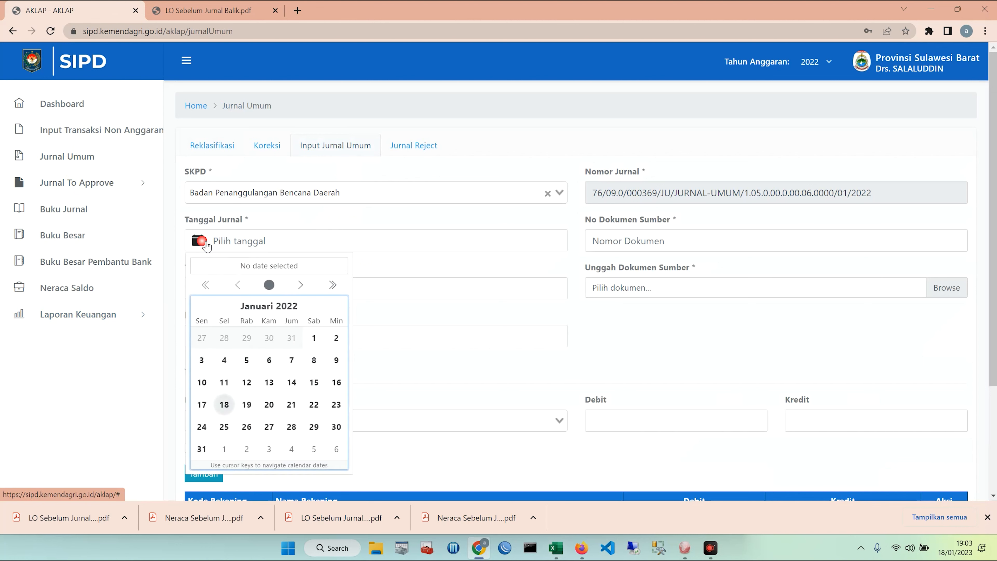
click(300, 285)
click(300, 284)
click(301, 285)
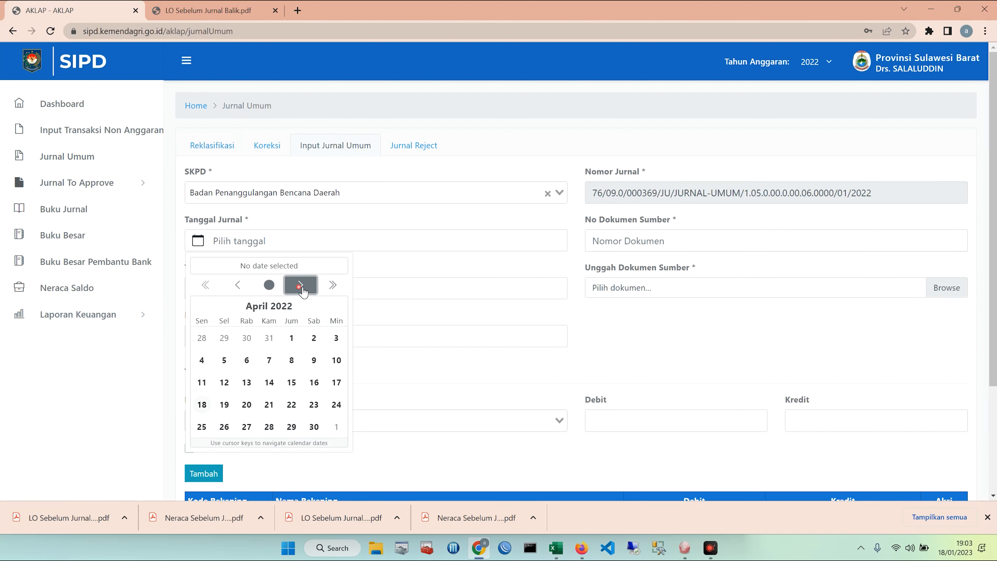
click(300, 285)
click(300, 284)
click(300, 285)
click(300, 285)
click(300, 284)
click(301, 284)
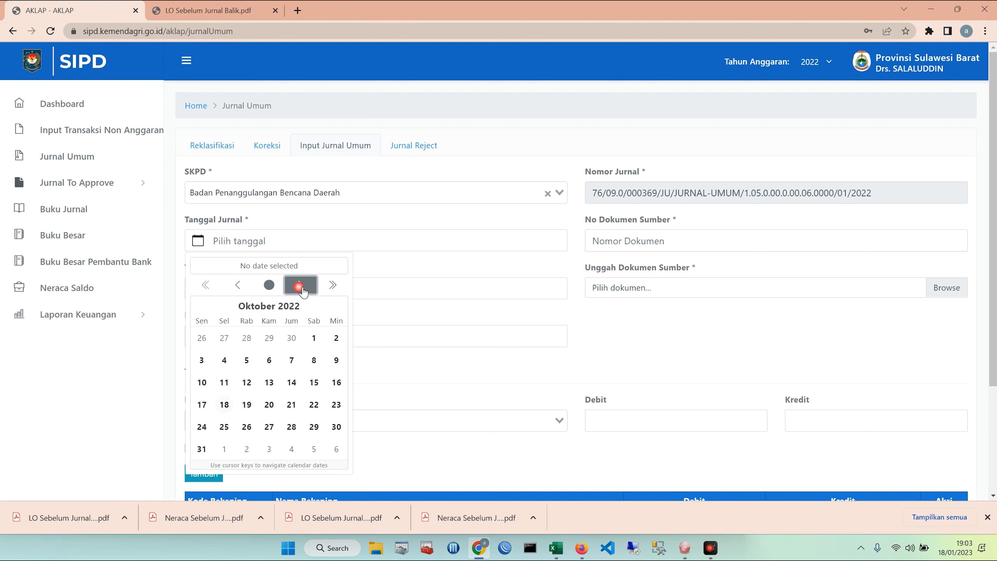
click(300, 285)
click(301, 285)
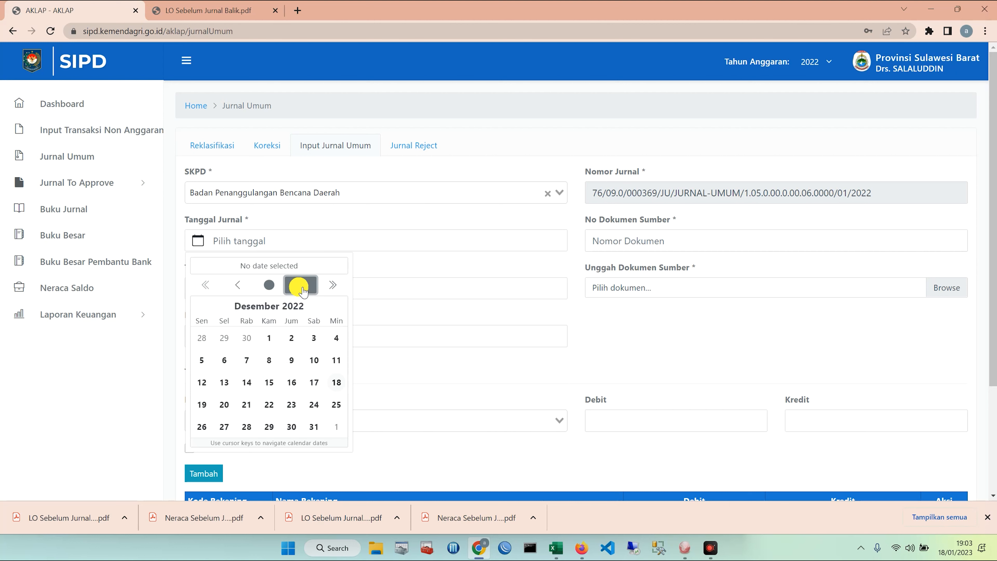
click(315, 426)
Copy the document number 000002/Jurnal-Utang/1.05.0.00.0.00.06.0000/12/2022 from Excel cell B16 into No Dokumen Sumber in SIPD.
click(643, 238)
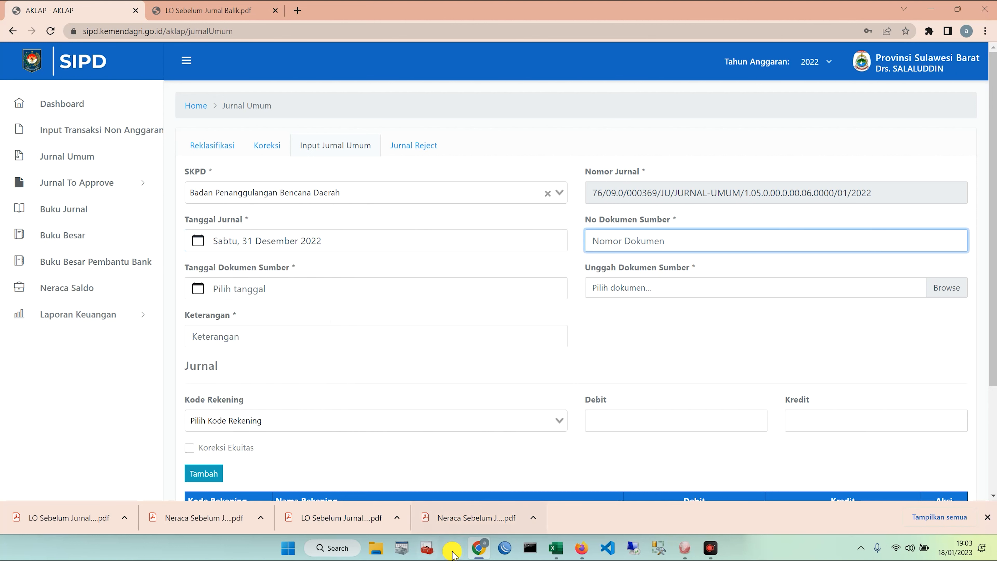
click(554, 548)
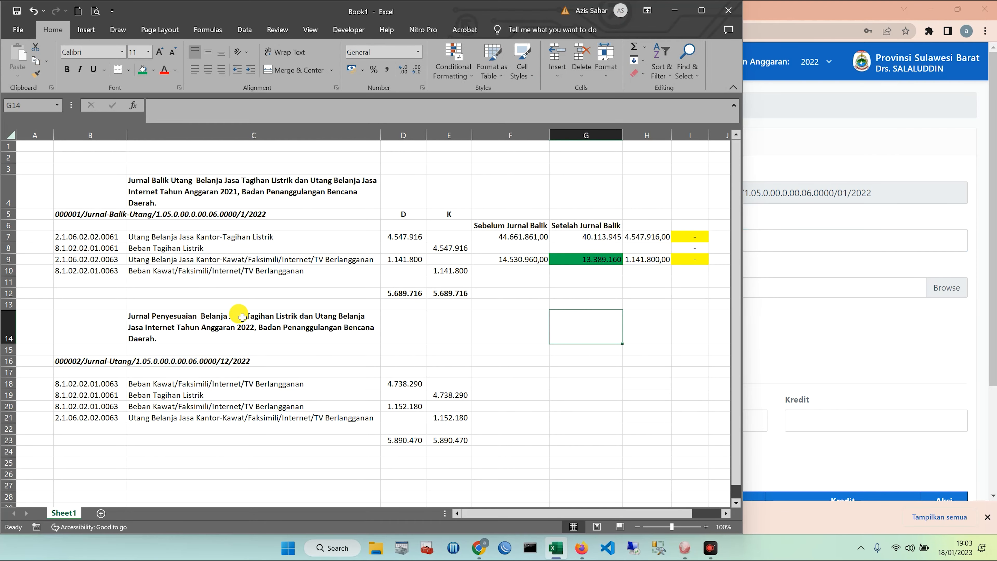
click(82, 360)
drag(352, 111, 205, 105)
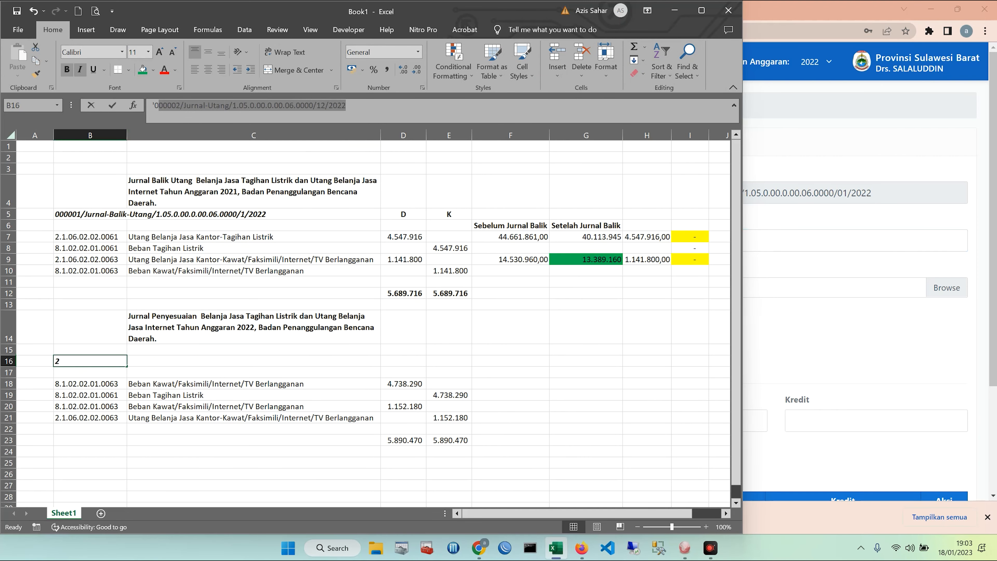
click(803, 231)
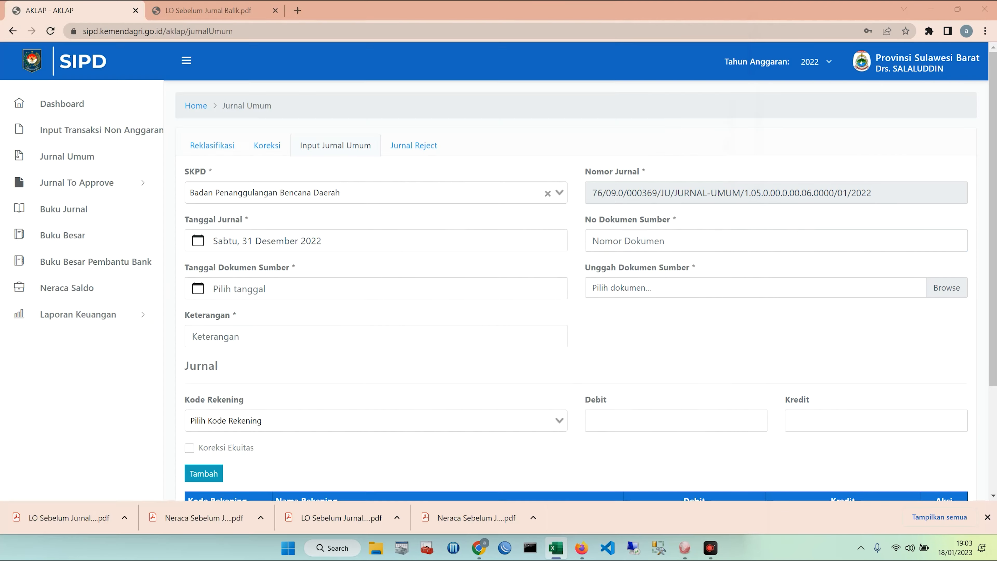
text(000002/Jurnal-Utang/1.05.0.00.0.00.06.0000/12/2022)
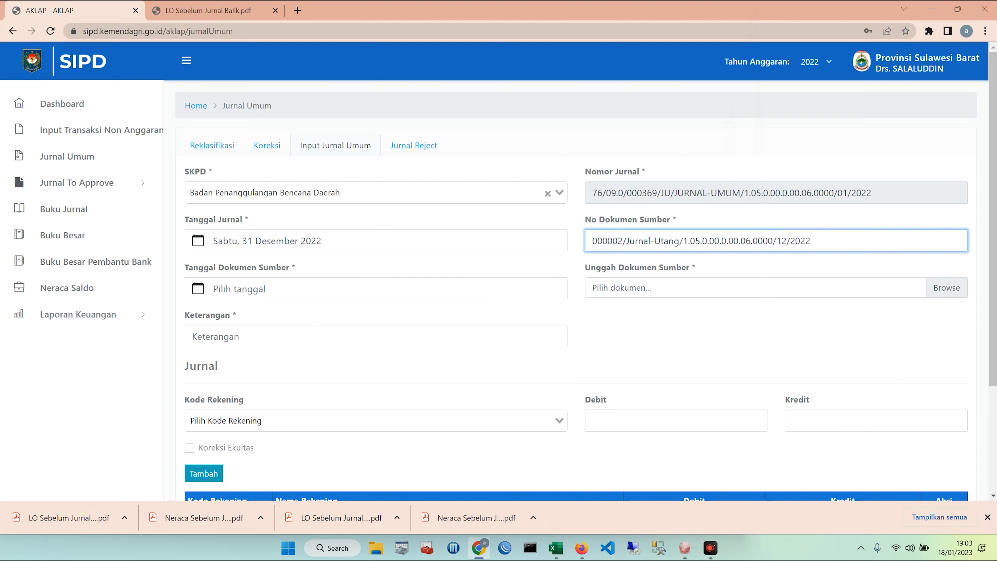
Set Tanggal Dokumen Sumber to 31 Desember 2022.
click(211, 288)
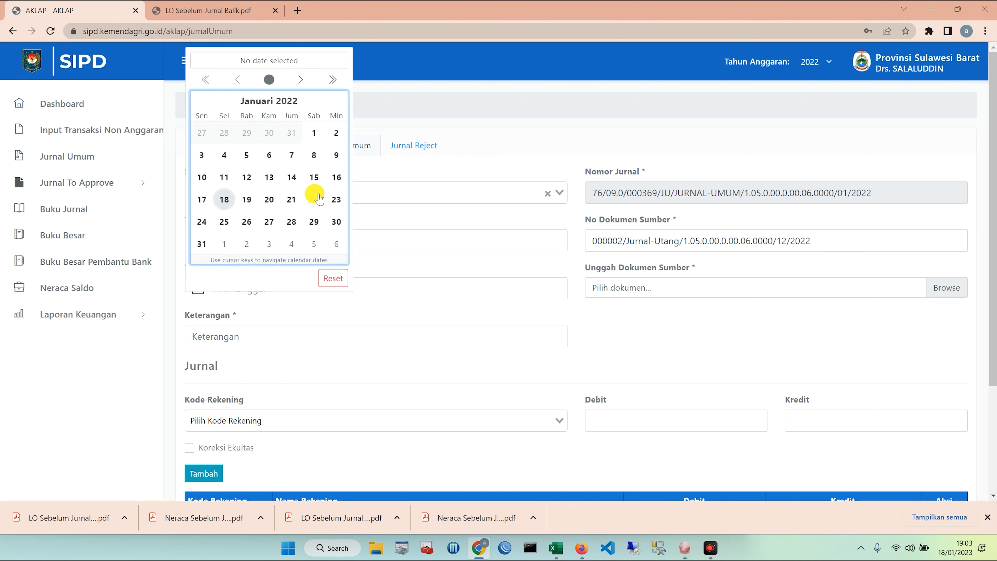
click(301, 79)
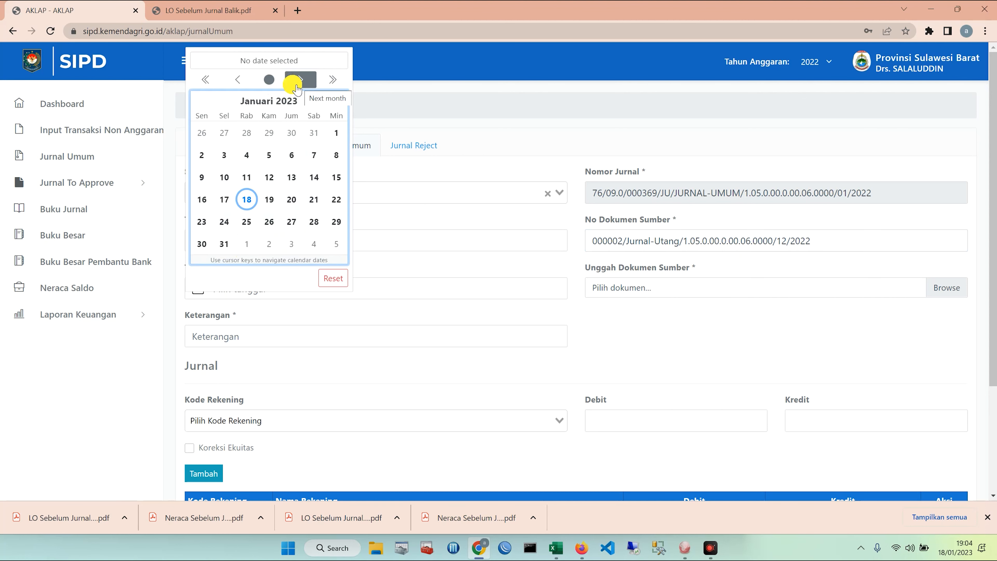
click(248, 81)
click(259, 84)
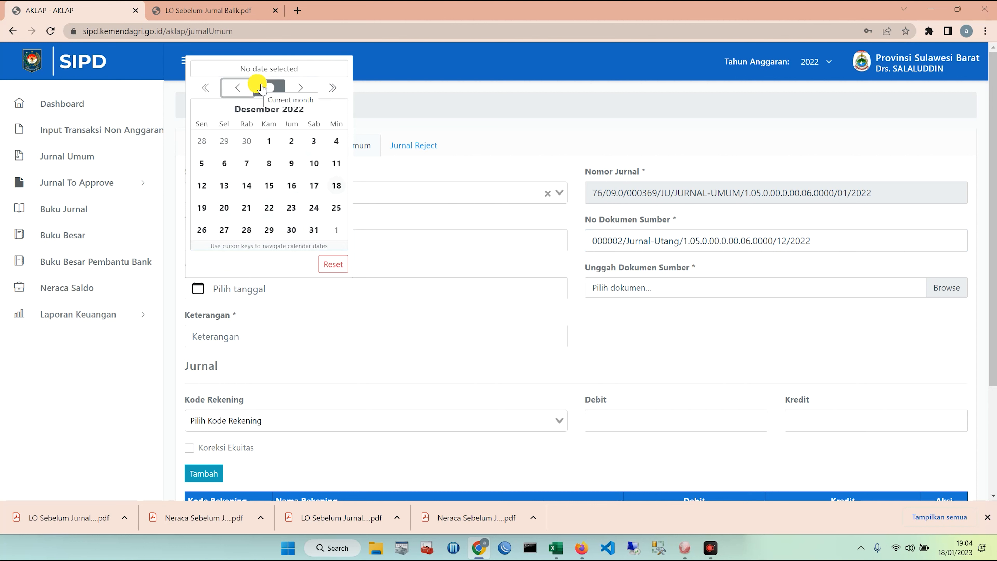
click(314, 230)
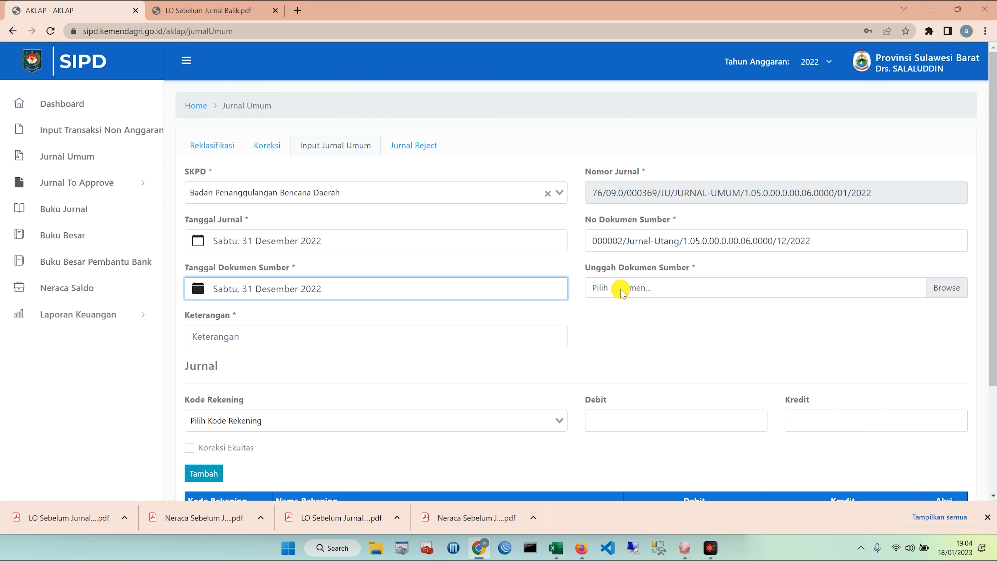
Attach Utang Listrik dan Internet 2022.pdf from Downloads as the Unggah Dokumen Sumber file.
click(942, 294)
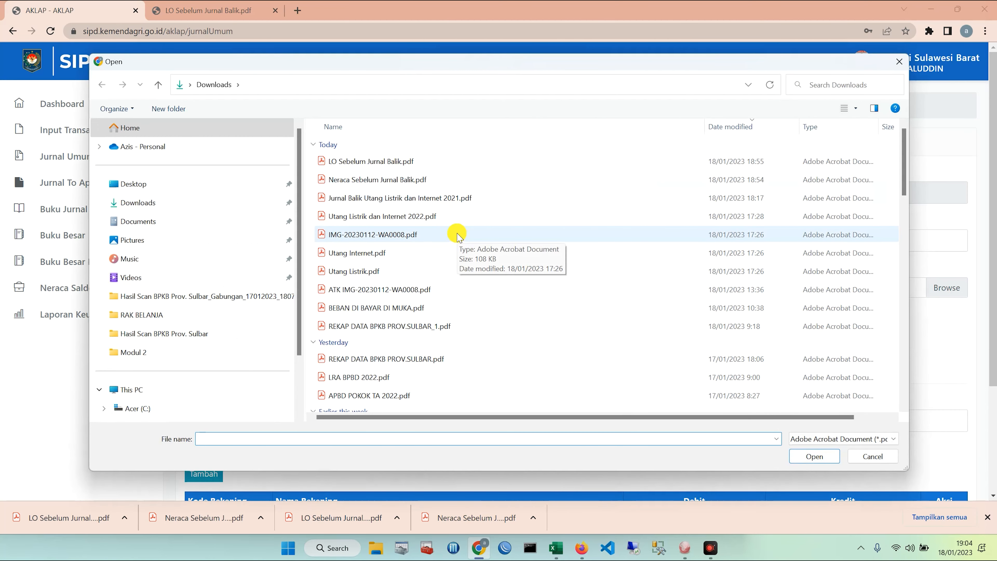
click(388, 219)
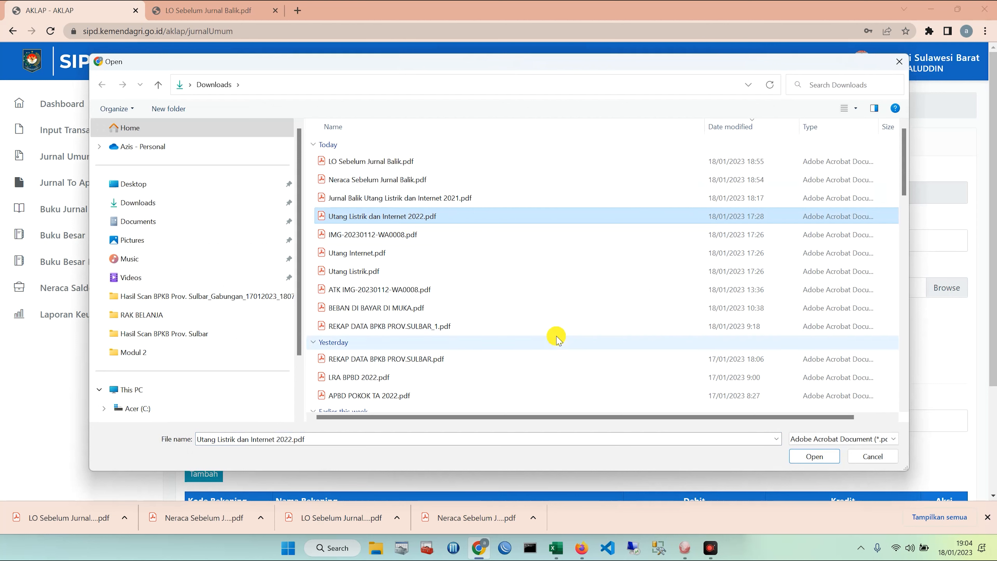
click(812, 458)
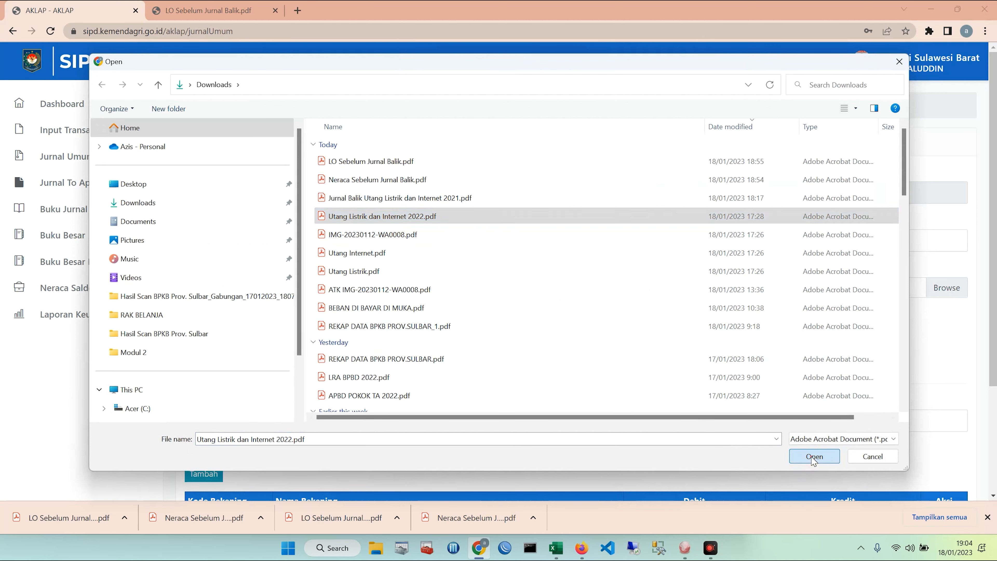
Copy the adjusting journal description from Excel cell C14 into the Keterangan field in SIPD.
click(277, 339)
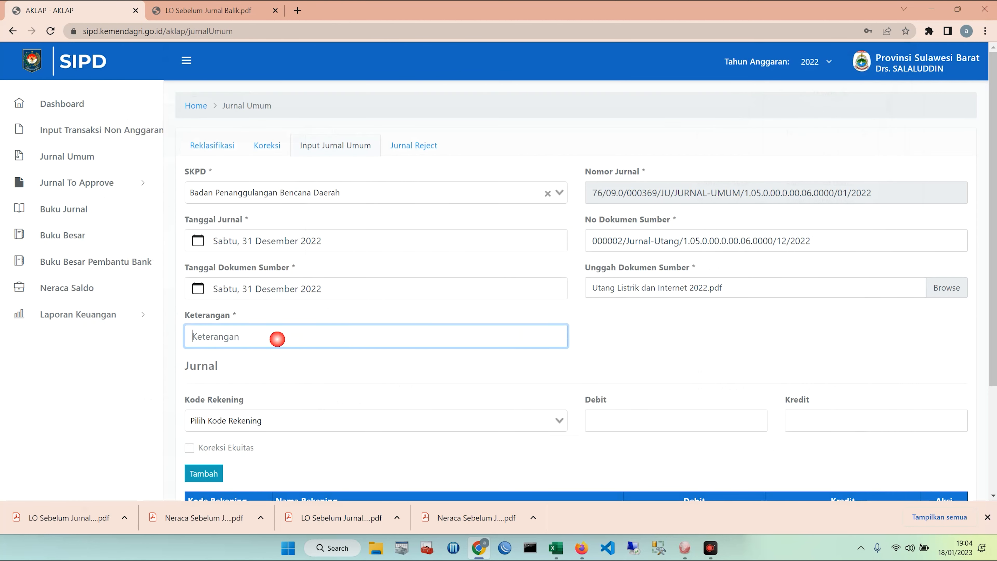
click(556, 546)
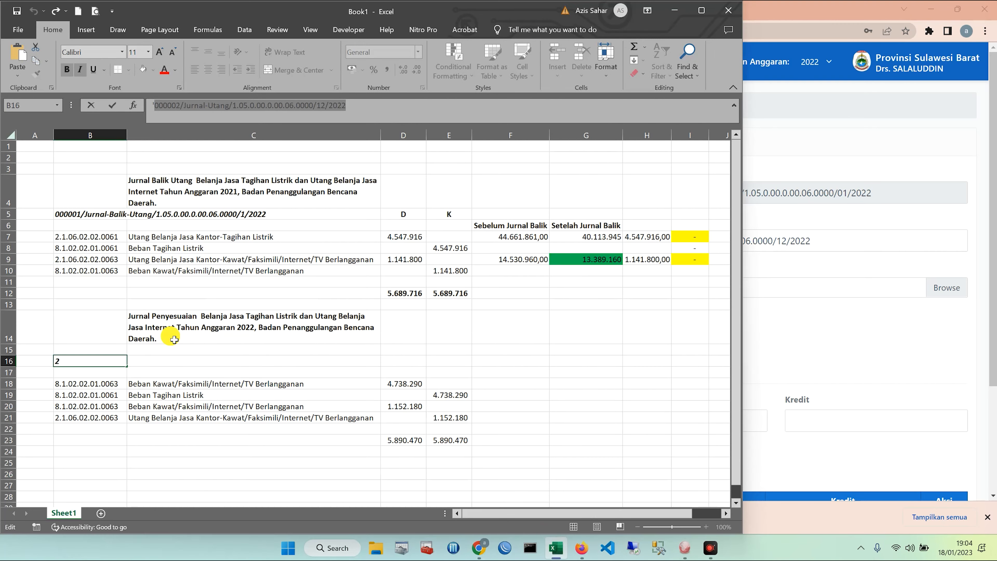
click(180, 321)
double_click(159, 339)
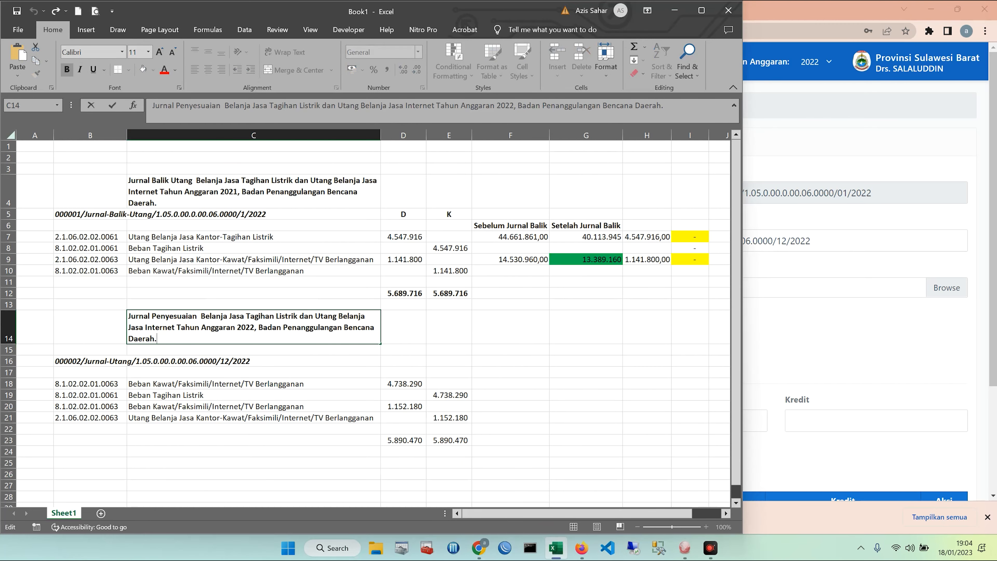
drag(159, 339, 138, 317)
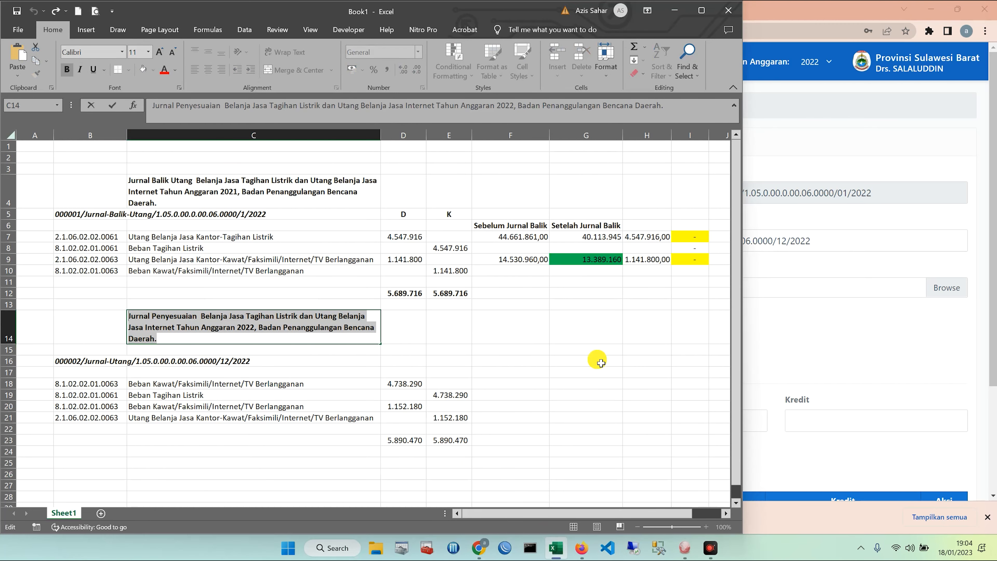
click(769, 324)
click(270, 340)
key(ctrl+v)
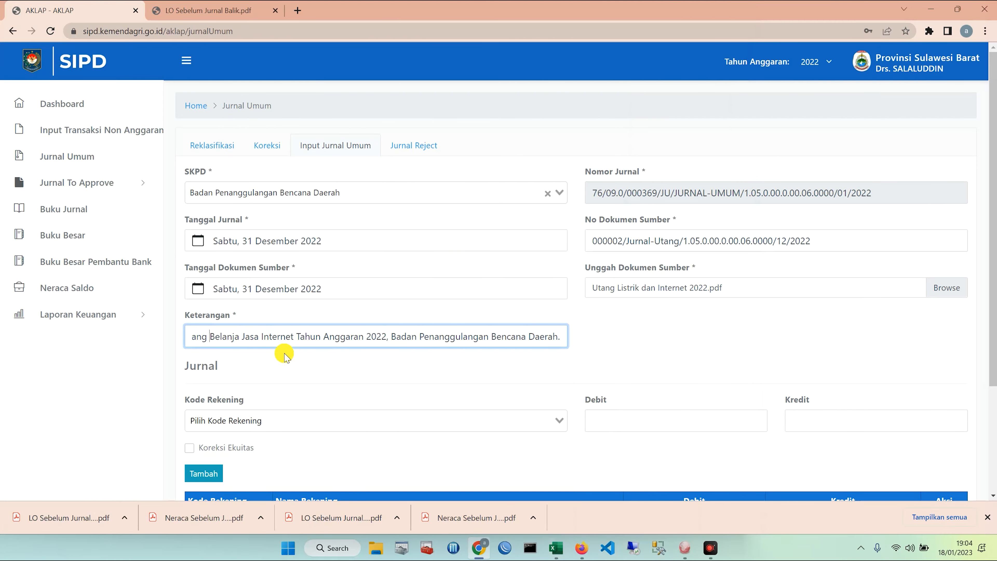
Remove the extra space after "Jurnal Penyesuaian" in Keterangan and insert "Utang" before "Belanja Jasa Tagihan Listrik".
key(Home)
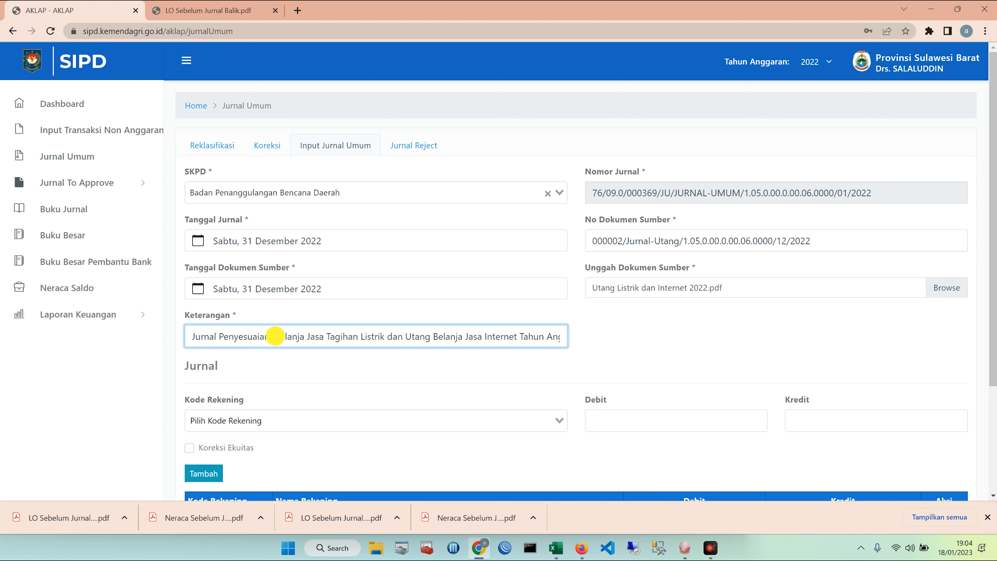
click(275, 336)
key(BackSpace)
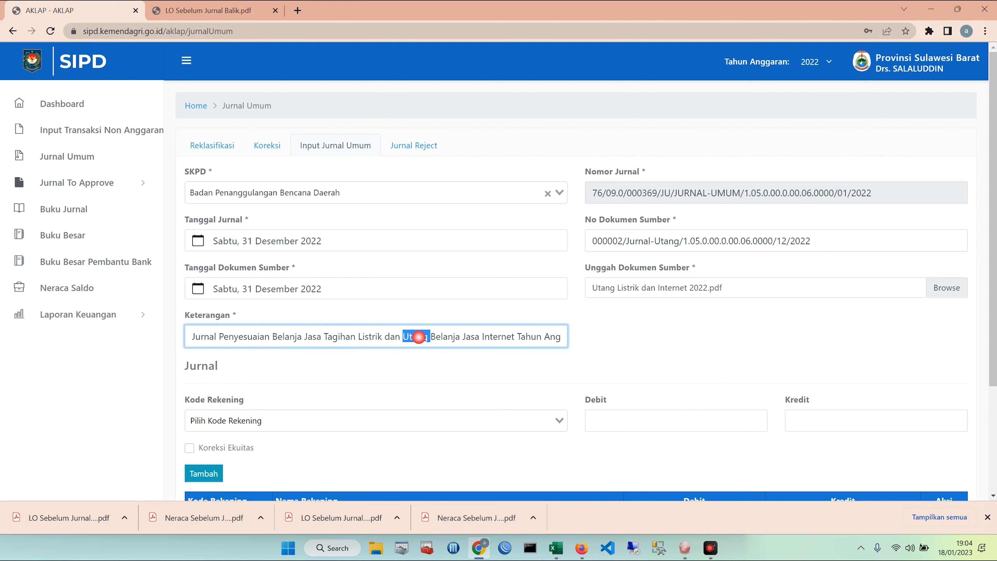
click(439, 336)
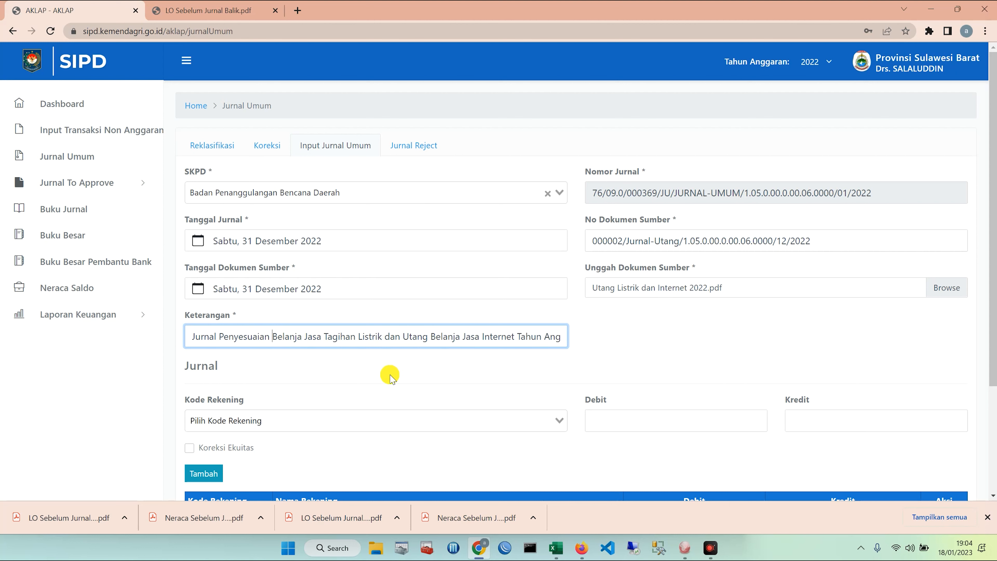
text(Uat)
key(BackSpace)
key(BackSpace)
text(tang)
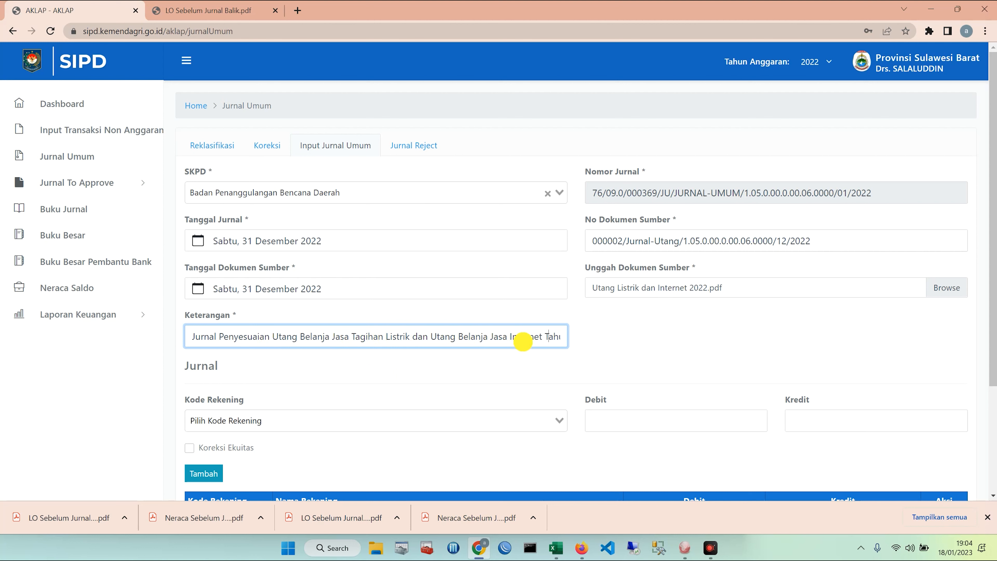
Review the rest of the Keterangan text, including the fiscal year and the agency name at its end.
key(Right)
key(Right)
key(Right)
key(Right)
key(Right)
key(Right)
key(Right)
key(Right)
key(Right)
key(Right)
key(Right)
key(Right)
key(Right)
key(Right)
key(Right)
key(Right)
key(Right)
key(Right)
key(Right)
key(Right)
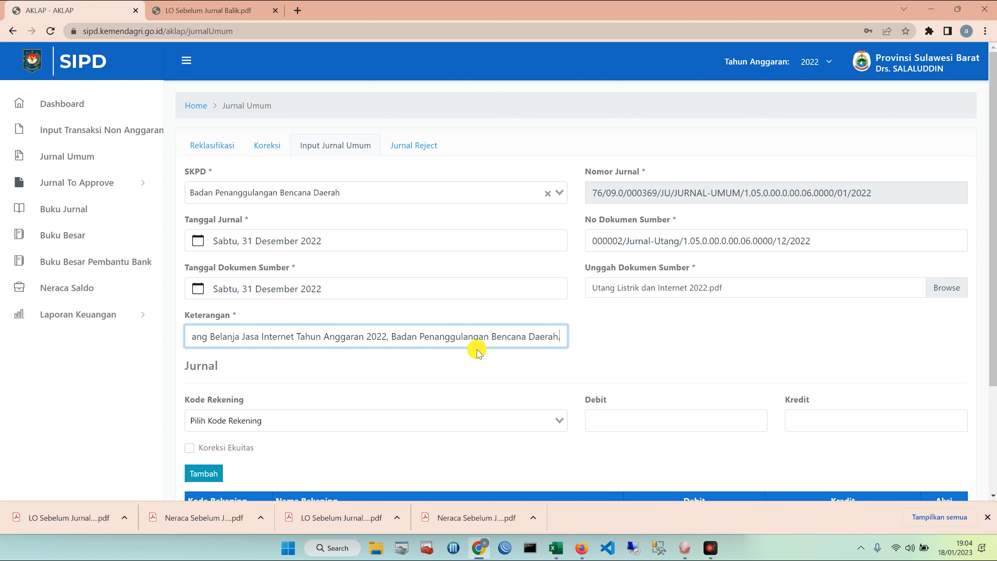
drag(391, 337, 552, 336)
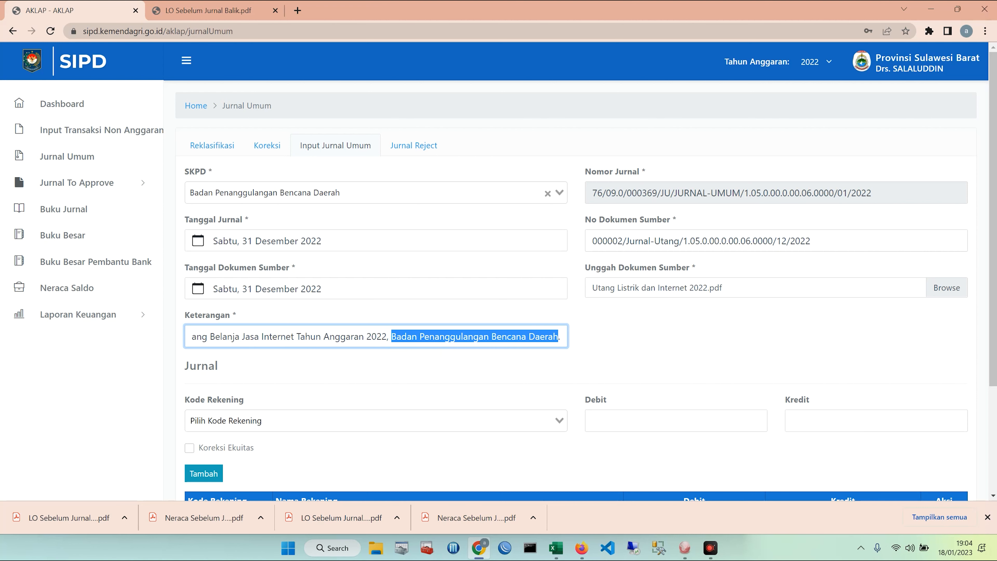
click(485, 360)
Arrange the Excel workbook and the SIPD browser window side by side, each taking about half the screen.
scroll(445, 356, down, 3)
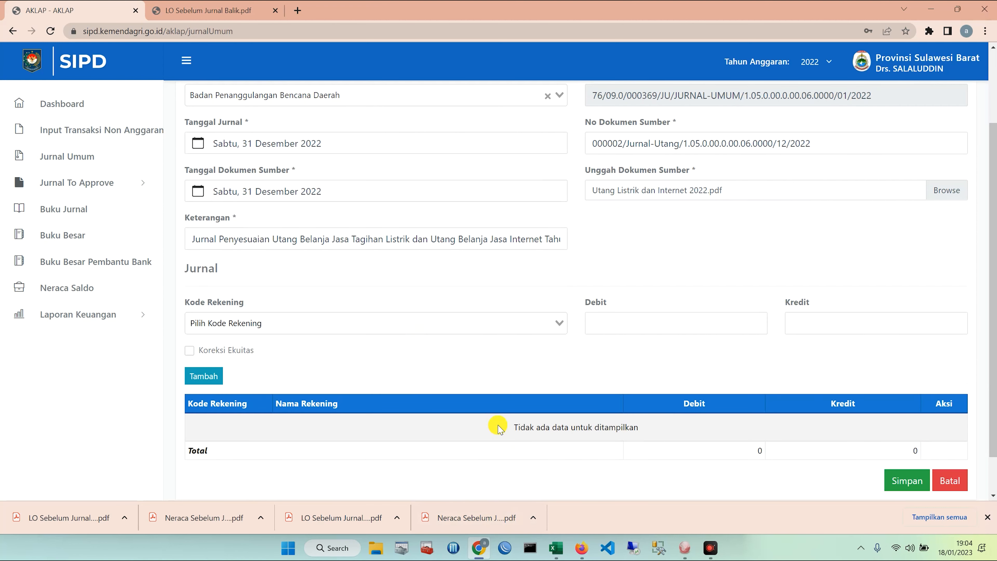
key(super+Right)
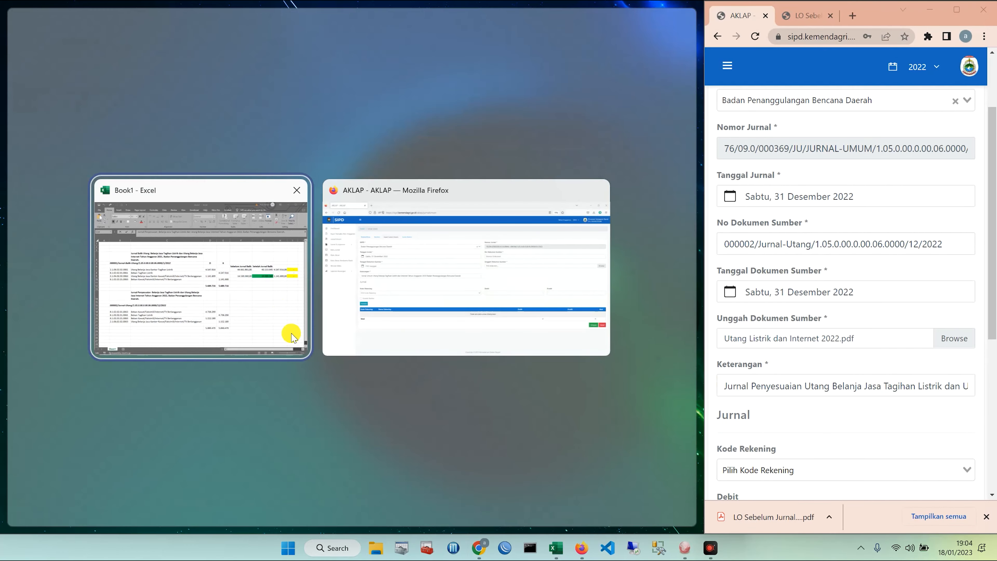
click(274, 303)
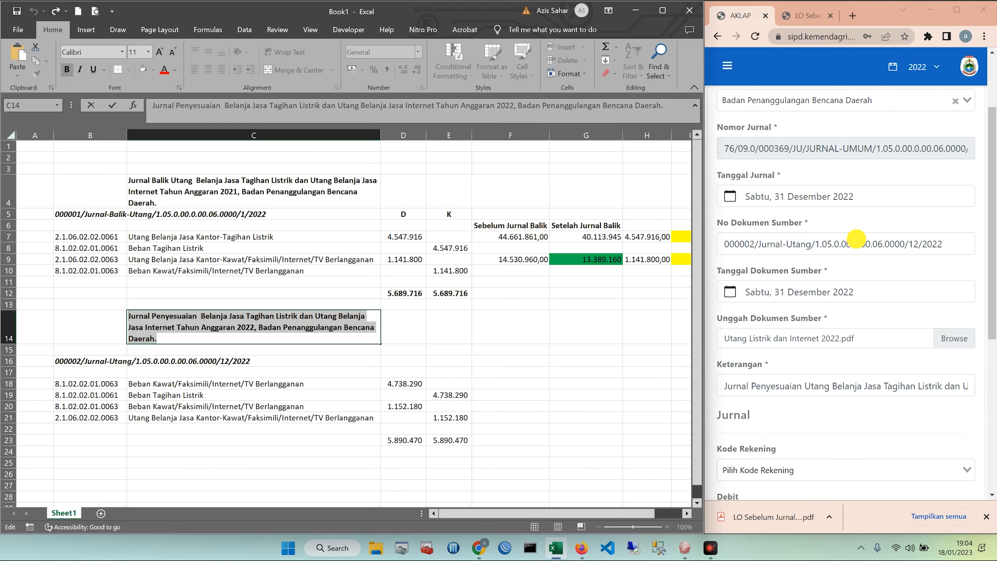
drag(705, 287, 495, 305)
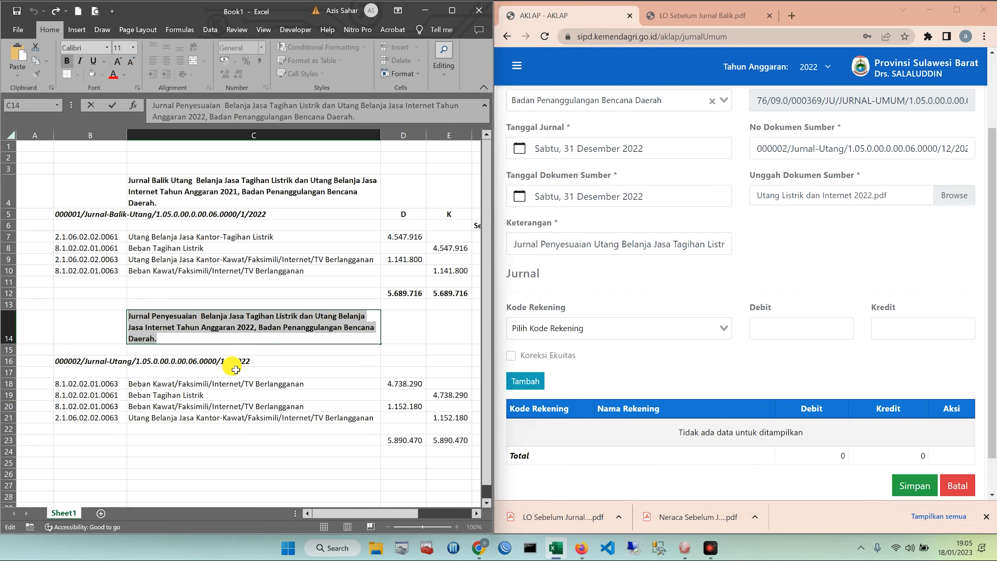
Copy account code 8.1.02.02.01.0063 from Excel cell B18 and select the matching Beban Kawat/Faksimili/Internet/TV Berlangganan account in Kode Rekening.
click(182, 385)
click(95, 387)
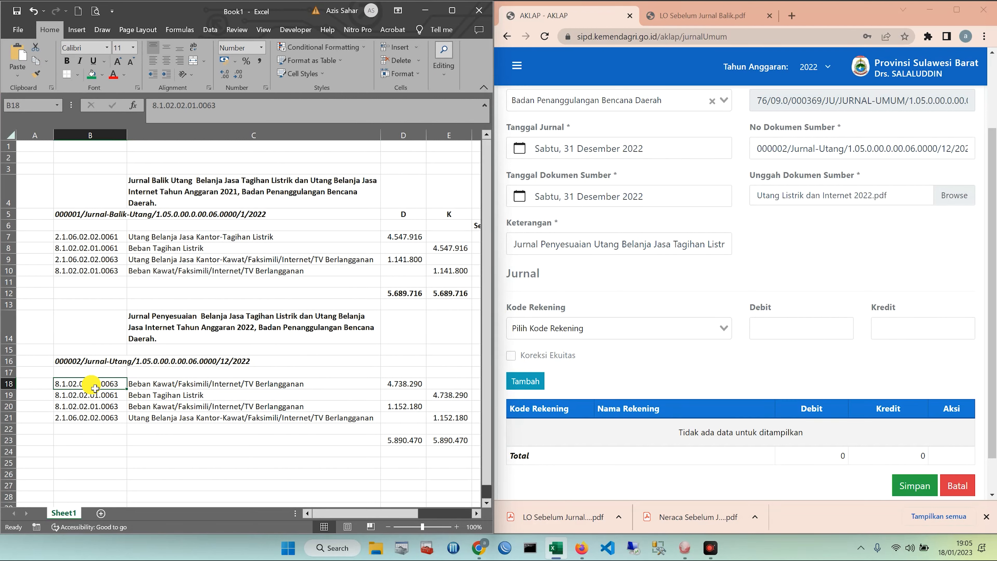
drag(219, 105, 151, 106)
key(ctrl+c)
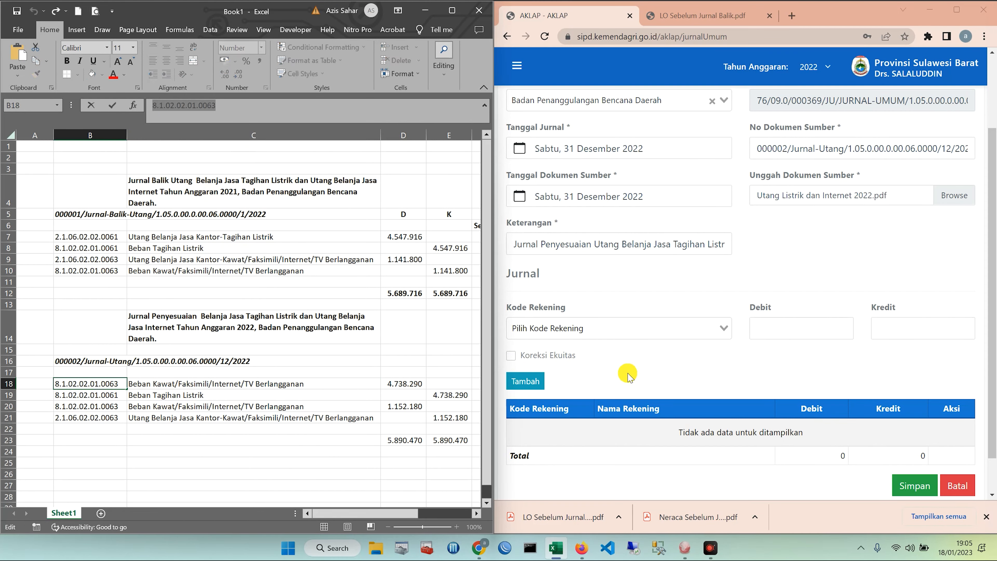
click(593, 329)
key(ctrl+v)
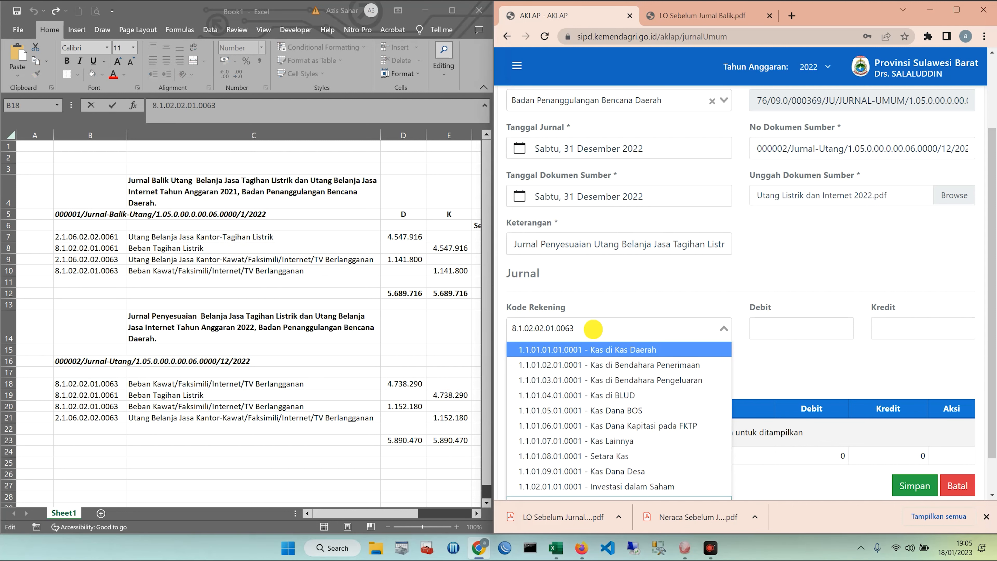
click(597, 349)
Copy the amount 4738290 from Excel cell D18 into Debit and add the line to the journal.
click(405, 385)
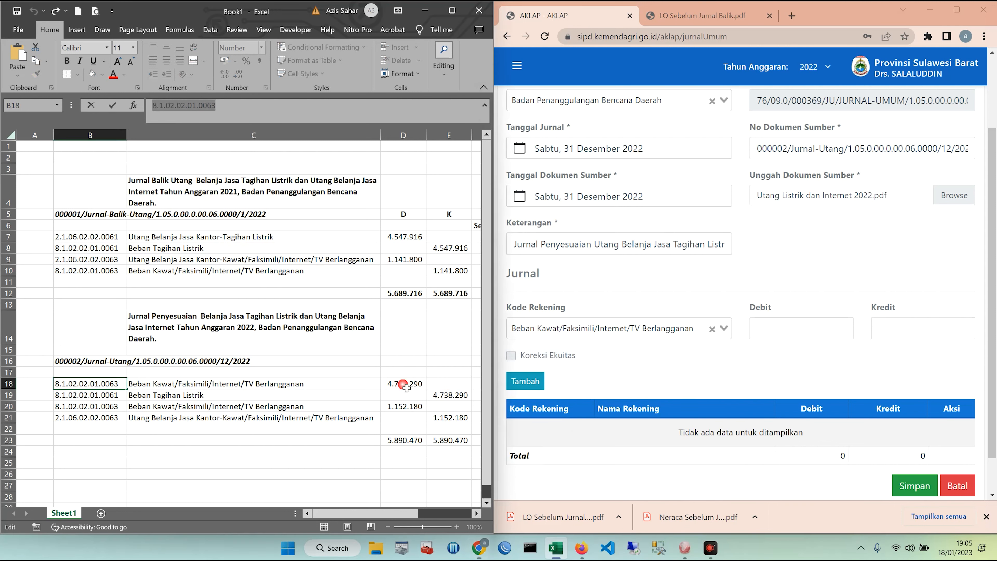
double_click(167, 105)
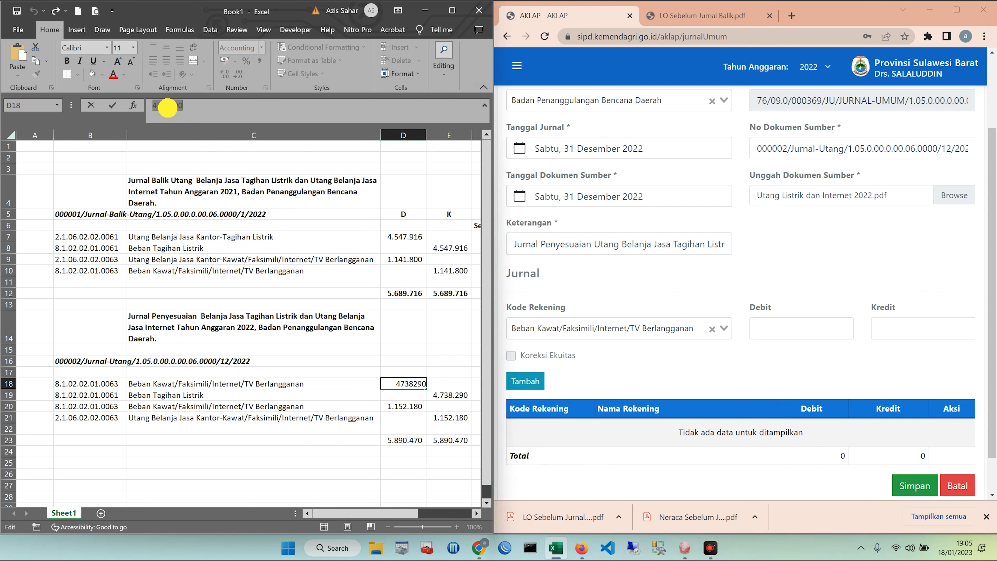
key(ctrl+c)
click(772, 329)
key(ctrl+v)
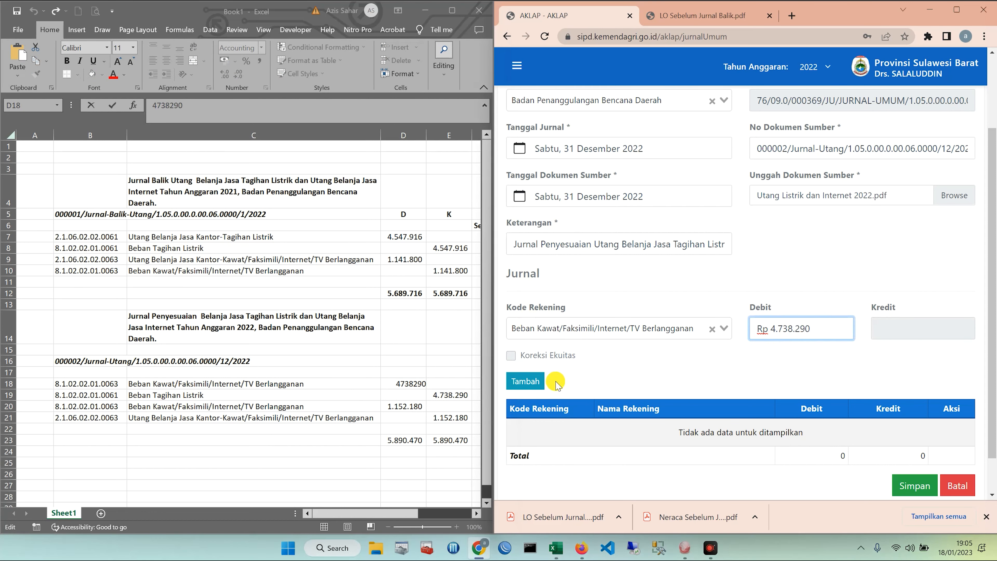
click(536, 385)
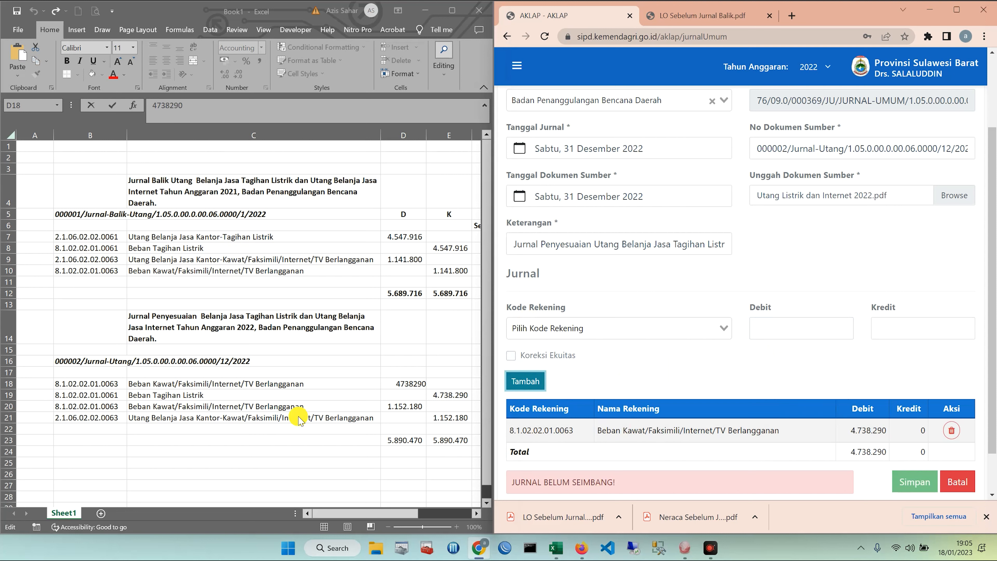
Check the adjusting journal's account codes in Excel and delete the 8.1.02.02.01.0063 line from the SIPD journal.
click(96, 392)
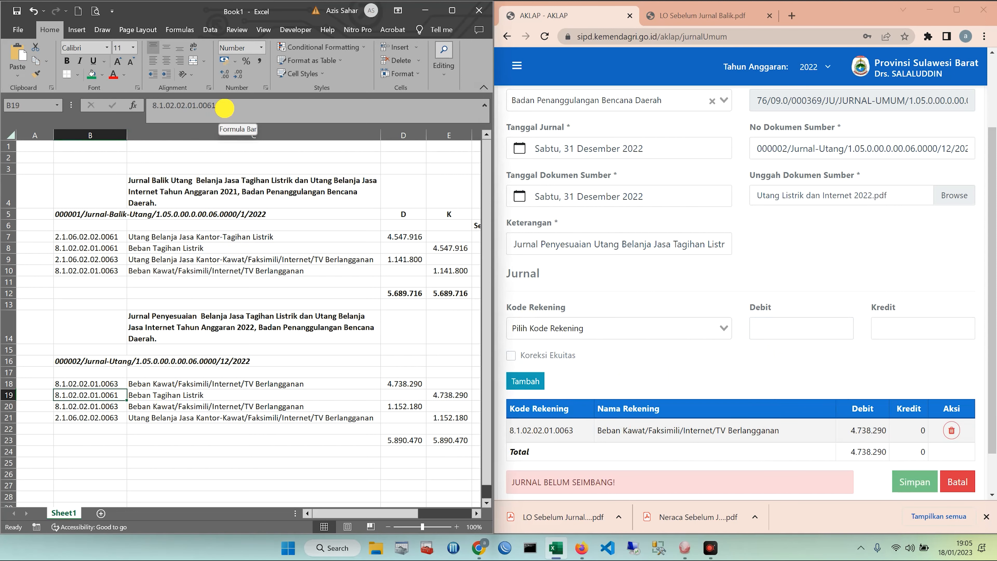
click(106, 418)
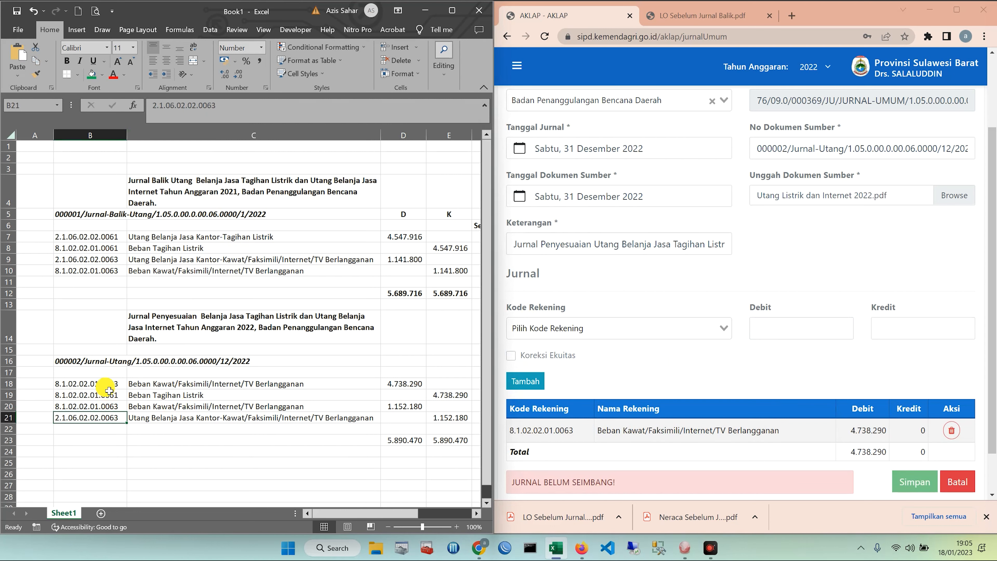
click(101, 398)
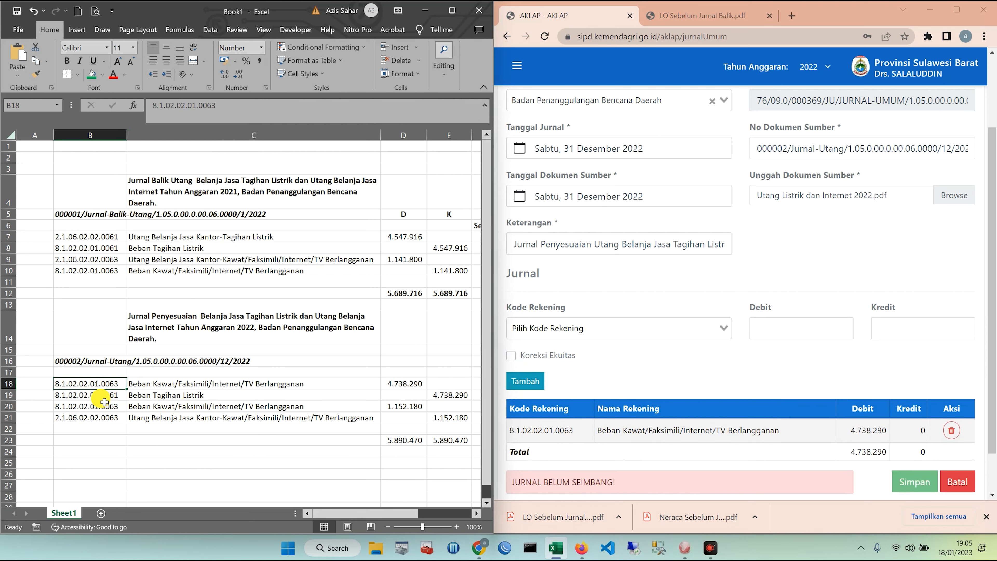
click(166, 401)
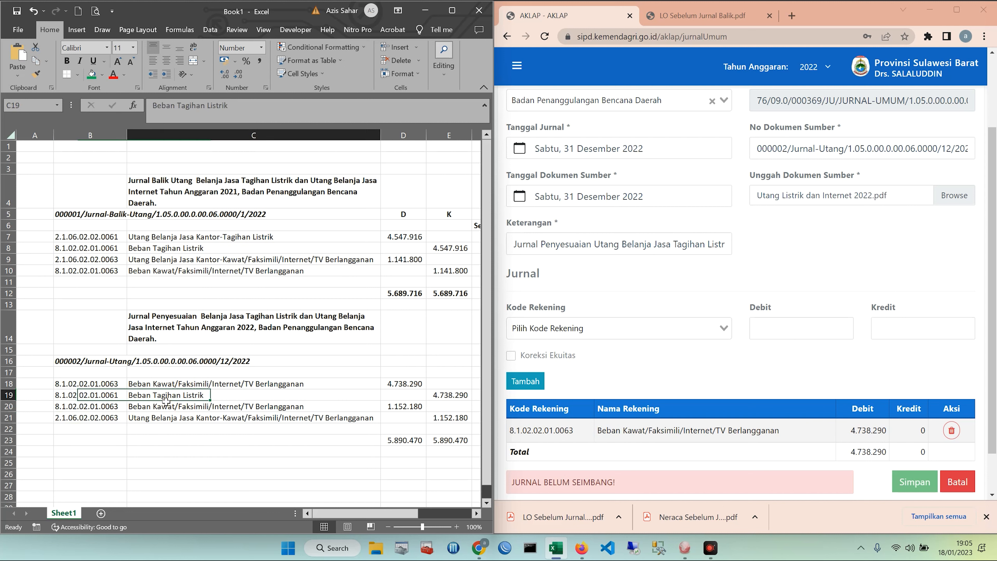
click(100, 397)
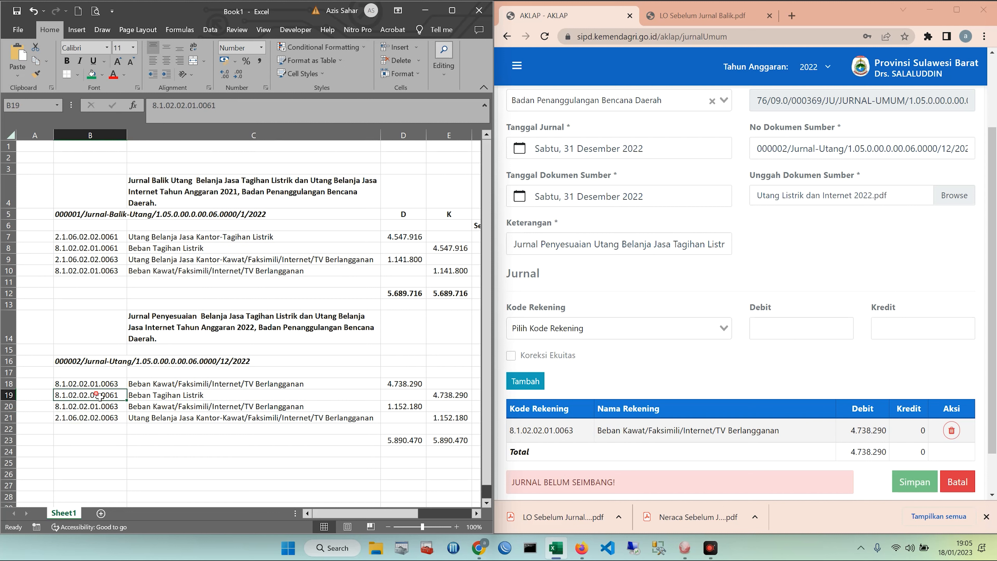
click(952, 430)
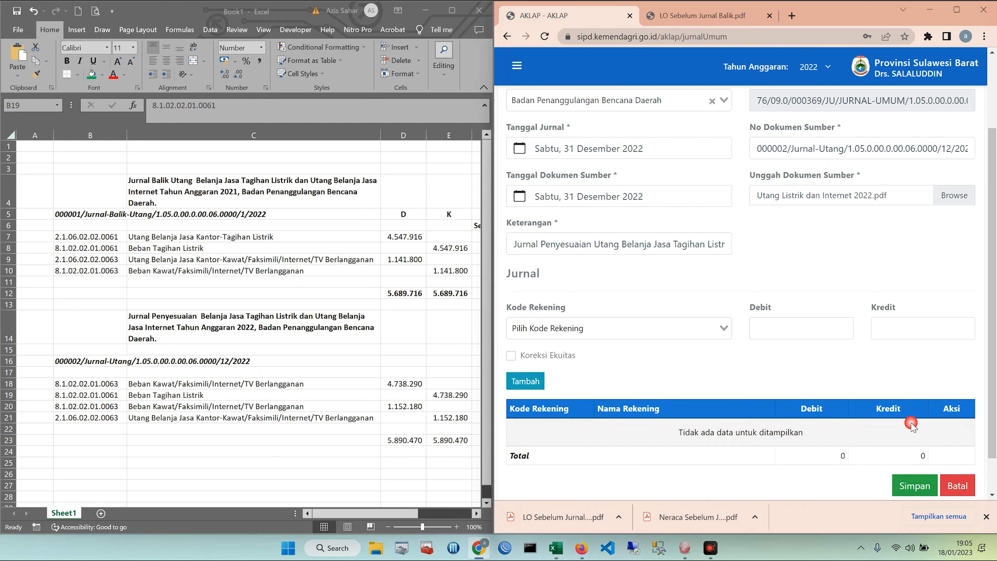
Copy account code 8.1.02.02.01.0061 from Excel cell B19 and select the matching Beban Tagihan Listrik account in Kode Rekening.
click(83, 395)
drag(230, 106, 151, 105)
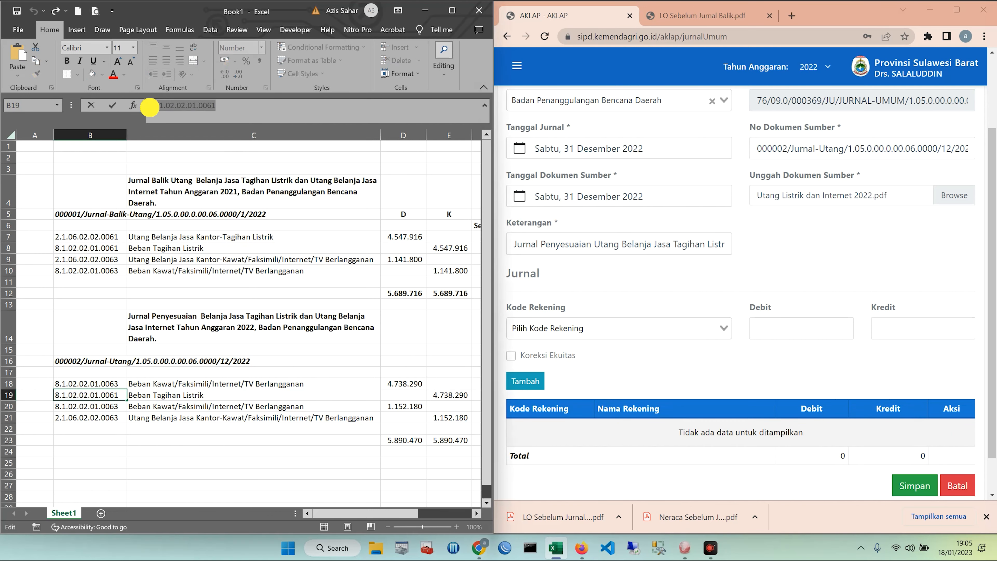
click(587, 330)
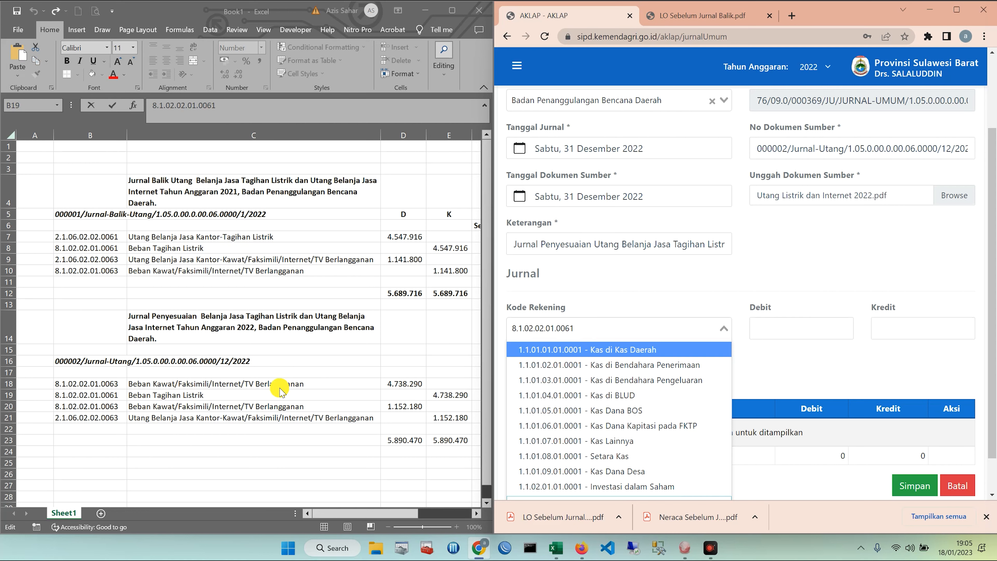
click(225, 385)
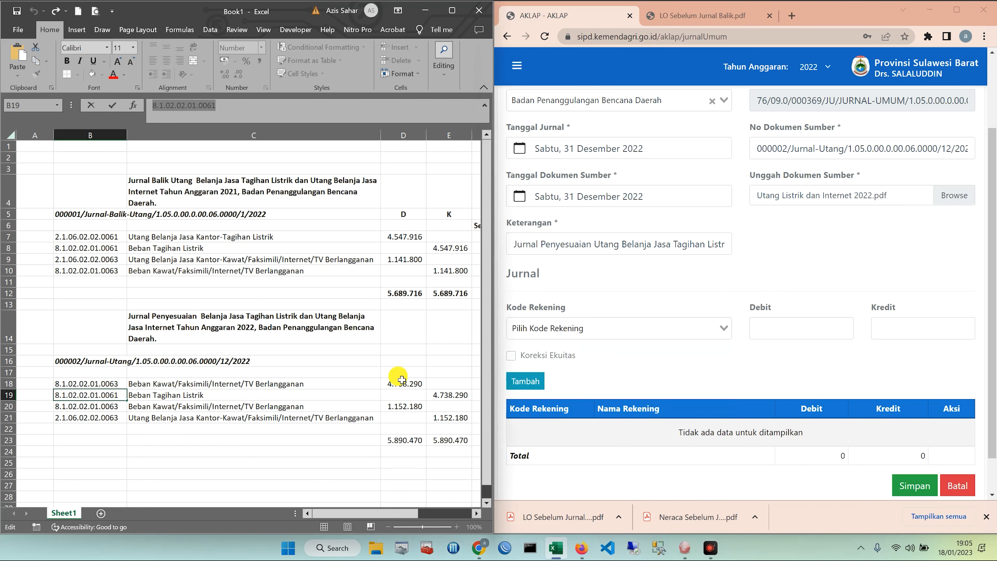
click(567, 328)
key(ctrl+v)
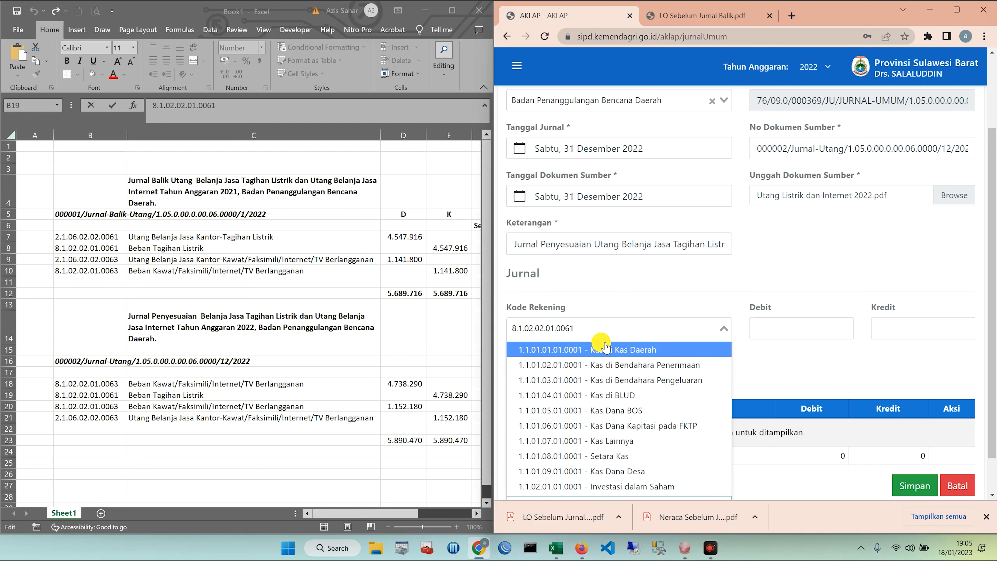
click(613, 350)
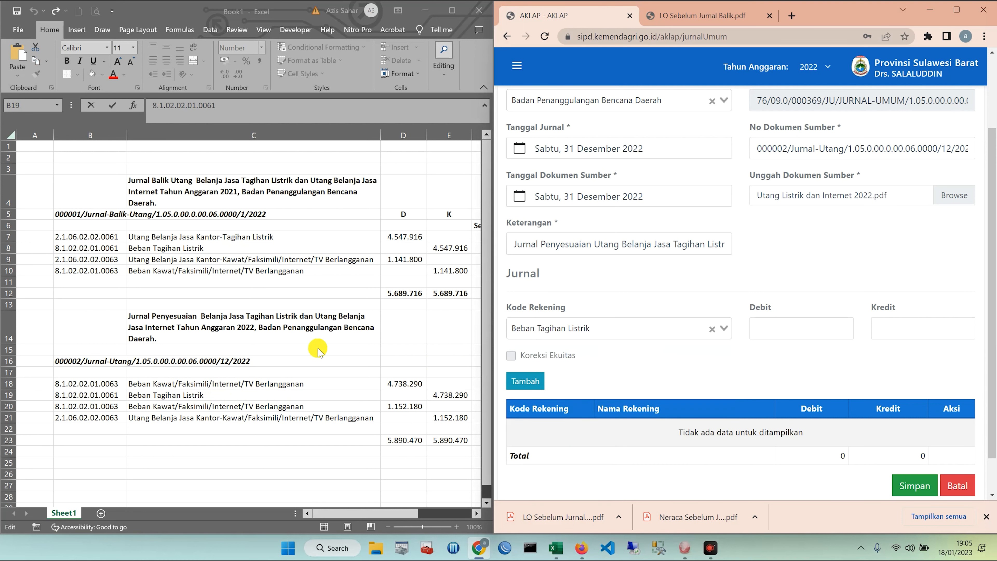
Copy the amount 4738290 from Excel cell D18 into Debit and add the Beban Tagihan Listrik line to the journal.
click(404, 383)
double_click(168, 105)
key(ctrl+c)
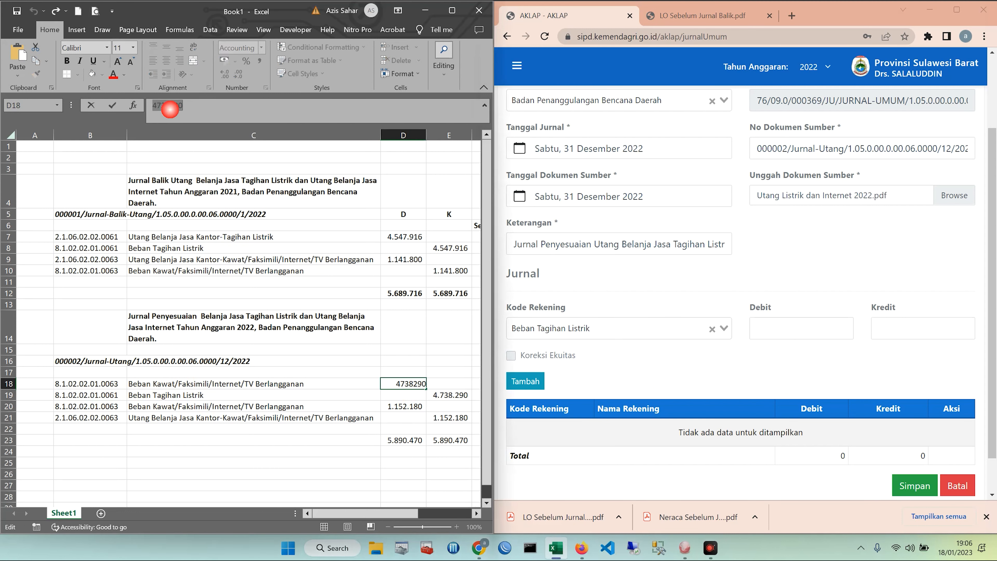
click(779, 329)
key(ctrl+v)
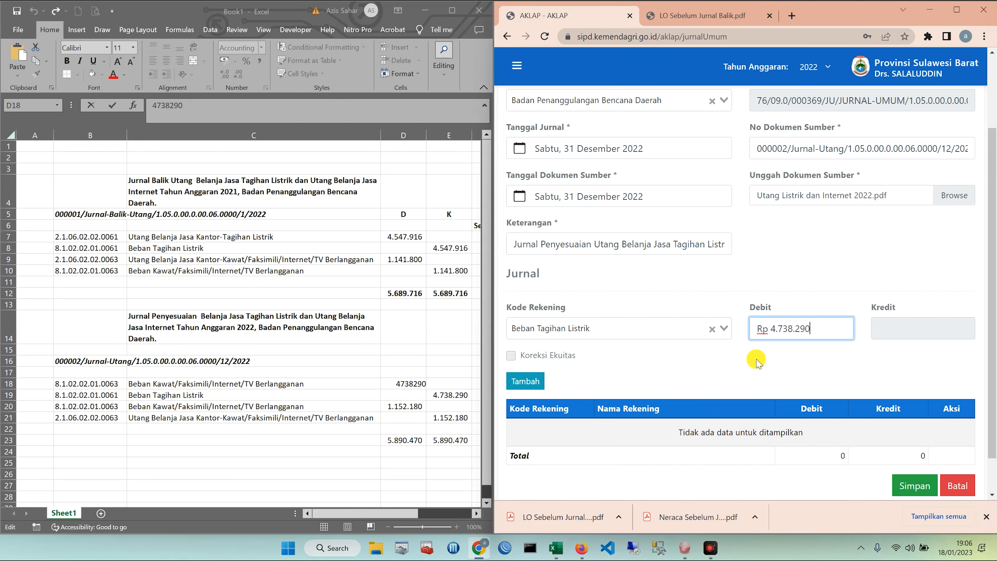
click(538, 383)
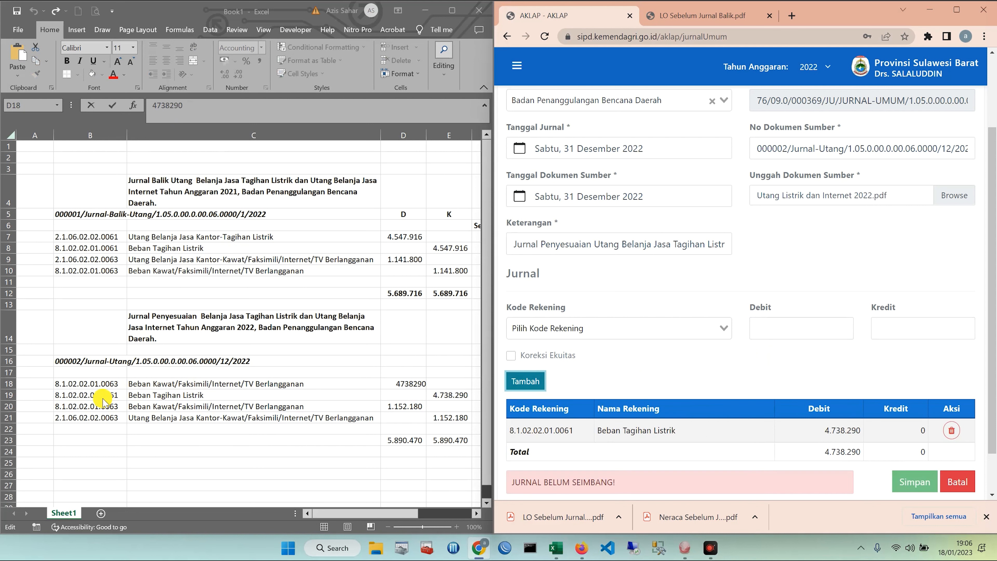
Copy account code 2.1.06.02.02.0061 from Excel cell B7 and select the matching Utang Belanja Jasa Kantor-Tagihan Listrik account in Kode Rekening.
key(alt+Tab)
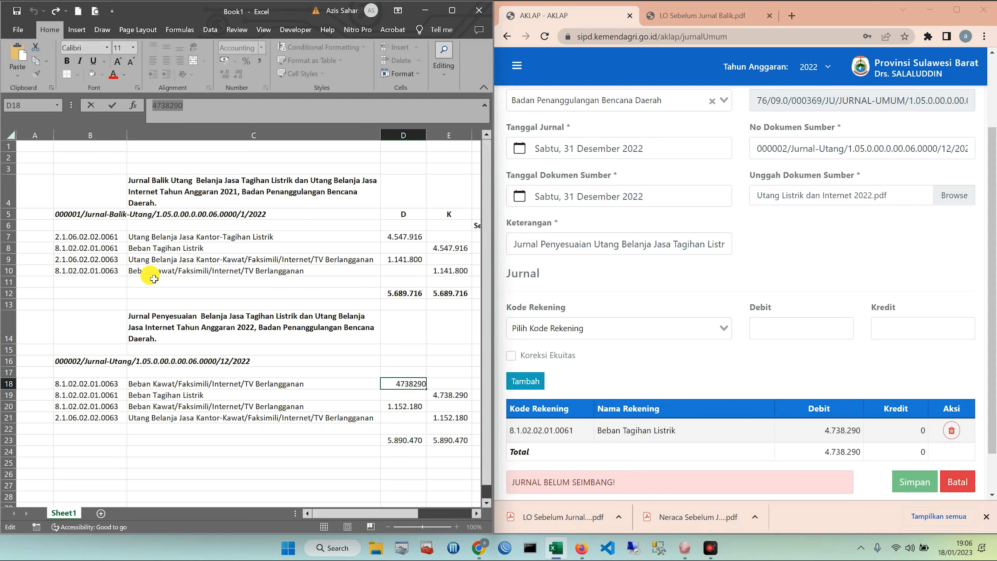
click(91, 237)
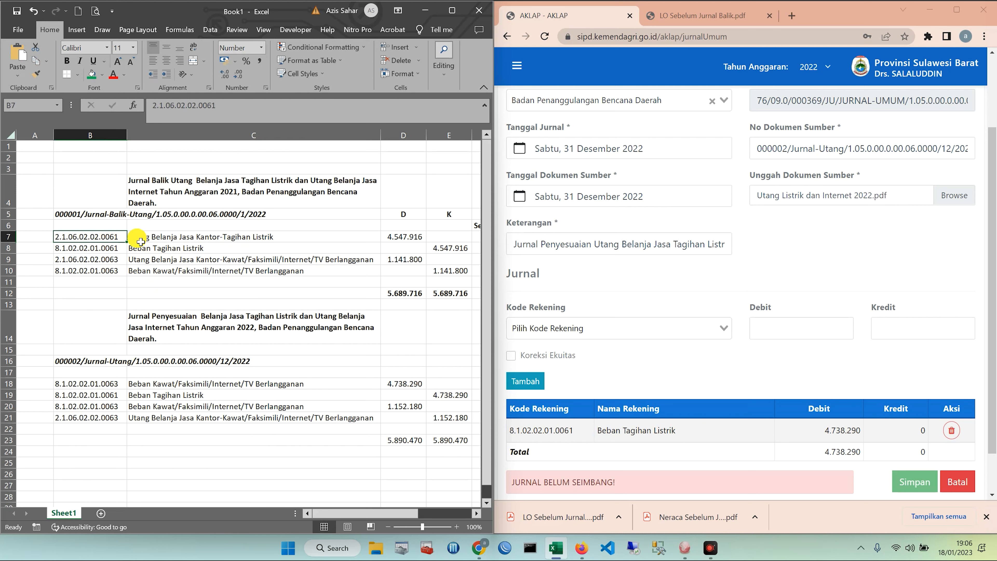
drag(217, 105, 151, 105)
key(ctrl+c)
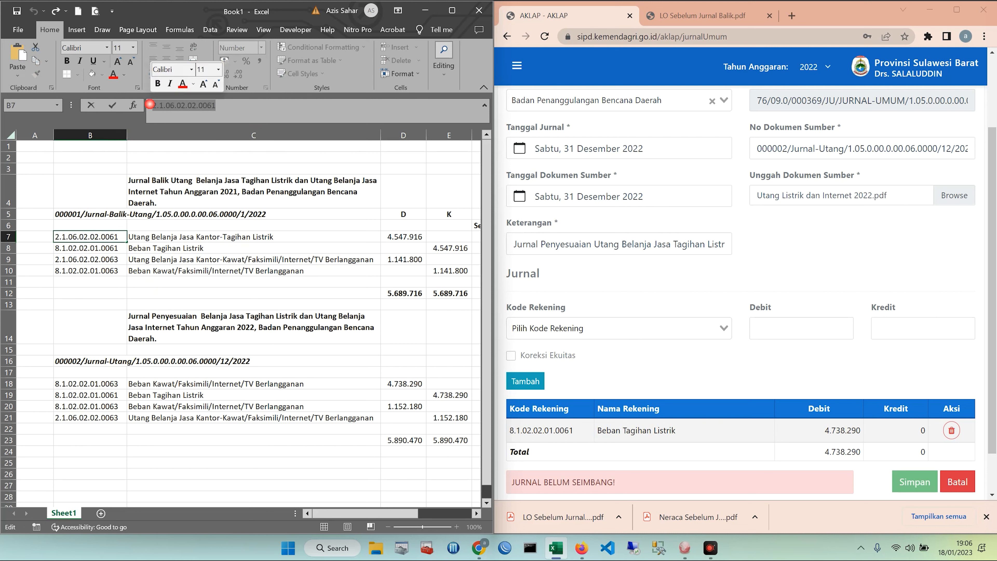
click(588, 330)
key(ctrl+v)
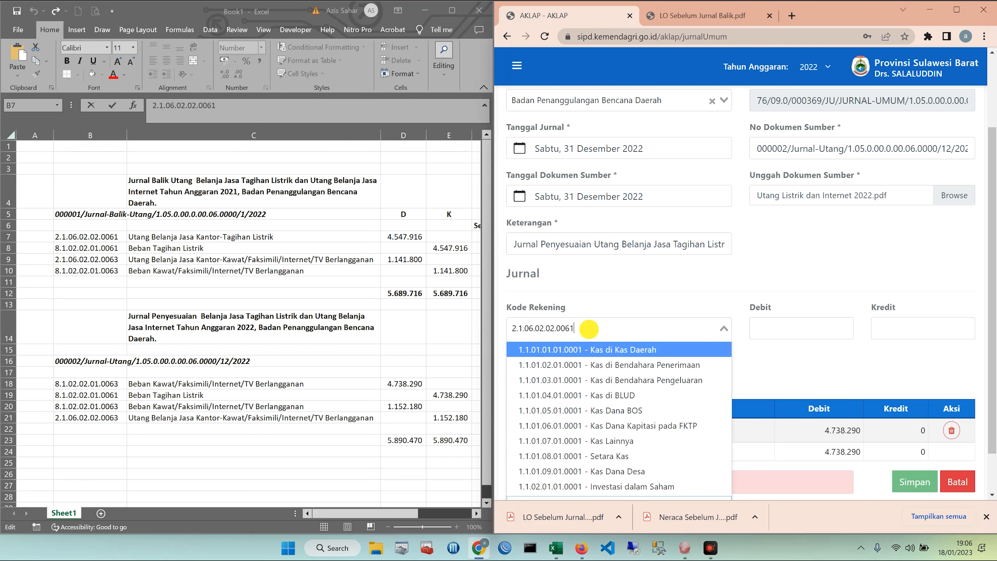
click(605, 349)
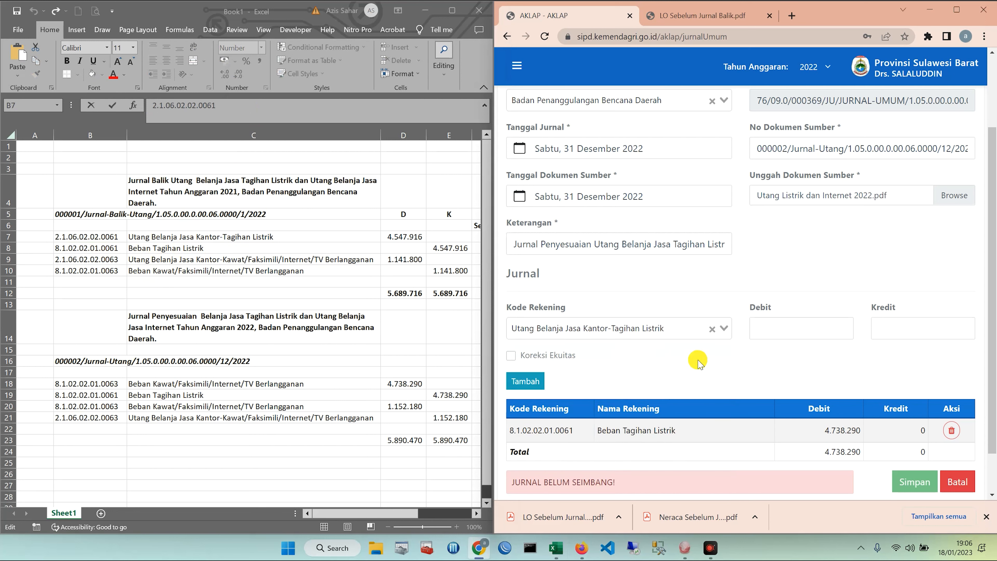
Copy the amount 4738290 from Excel cell D18 into Kredit, add the line, and check both electricity account names in the journal.
click(423, 399)
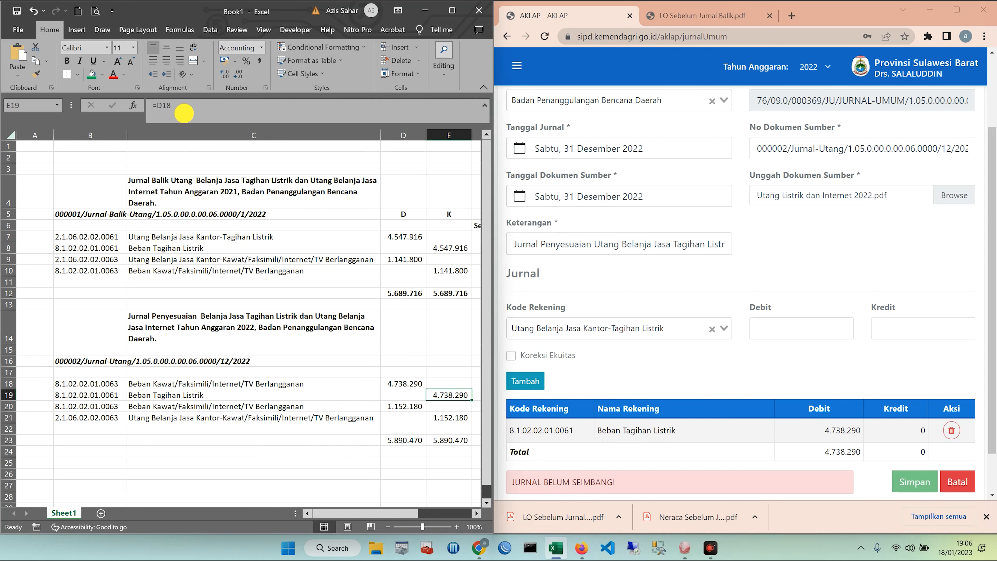
click(407, 383)
double_click(168, 105)
key(ctrl+c)
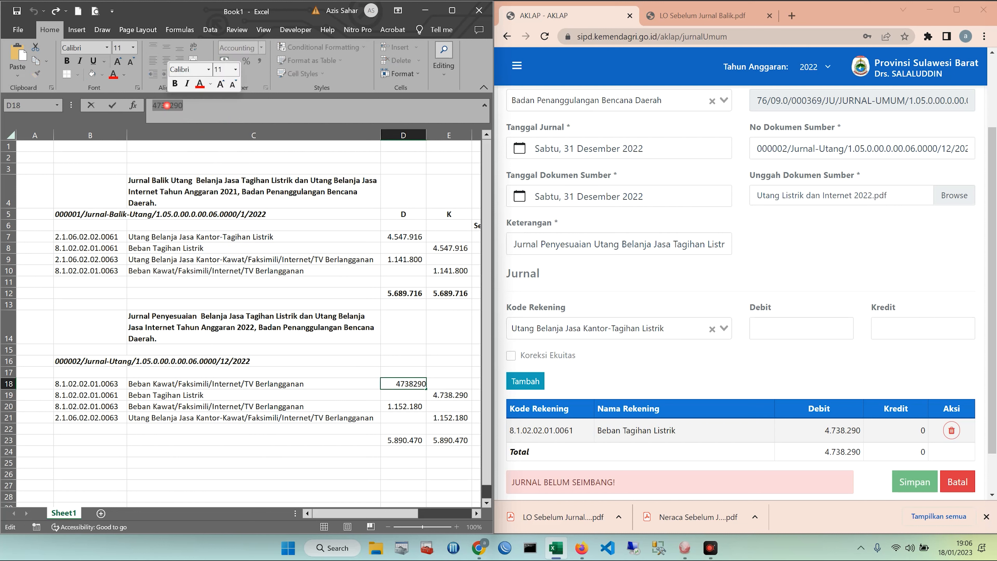
click(874, 329)
key(ctrl+v)
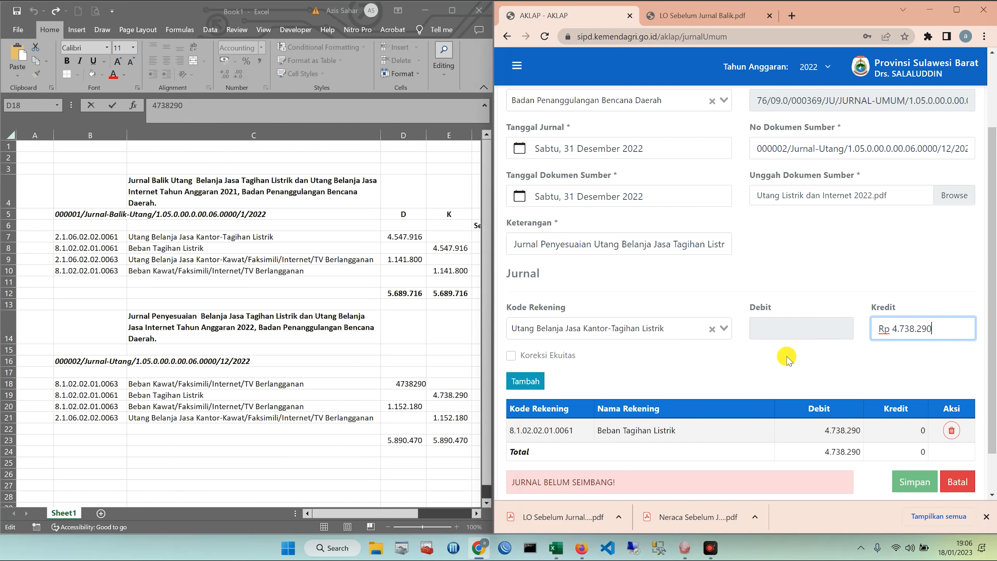
click(539, 381)
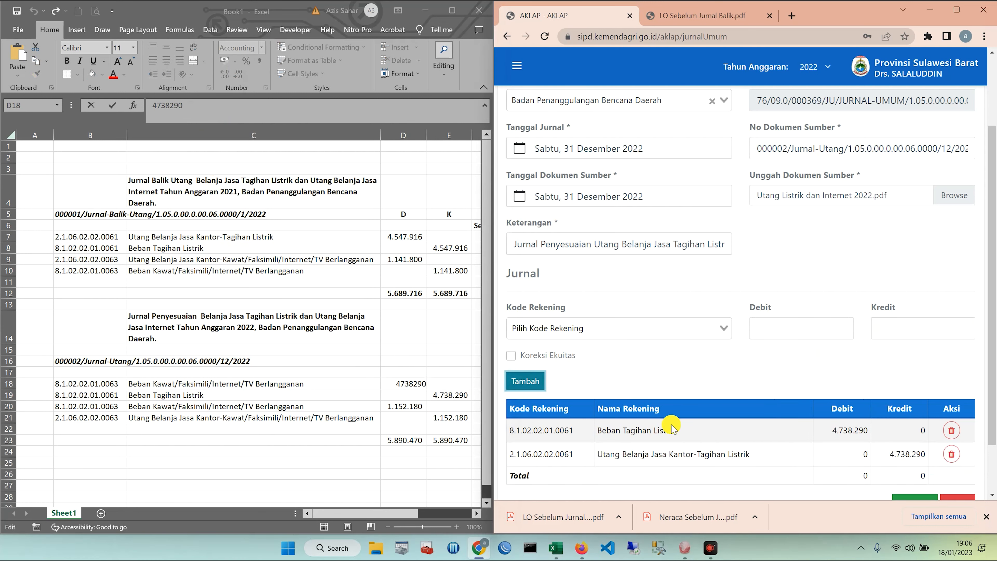
drag(597, 430, 671, 429)
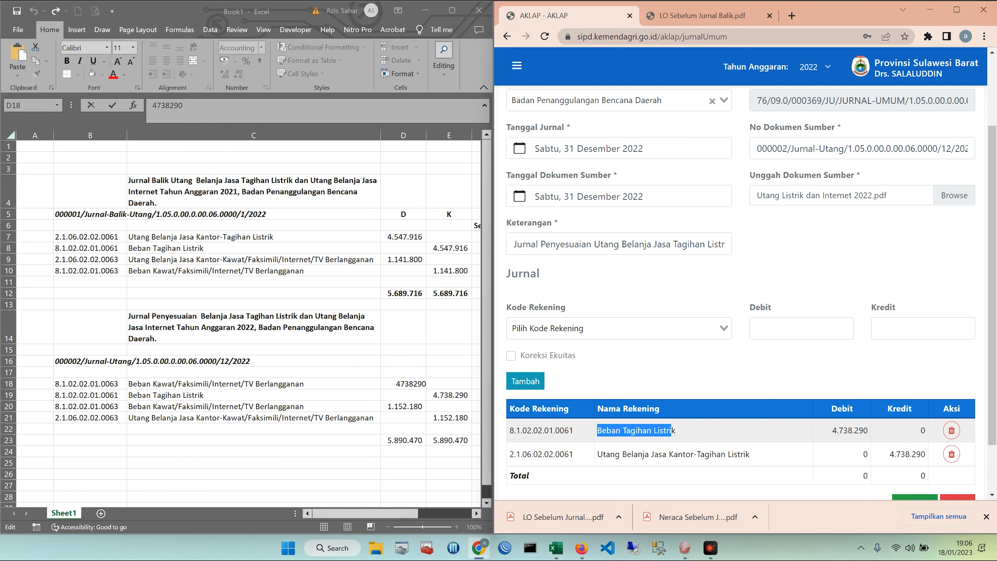
drag(598, 453, 750, 455)
click(655, 376)
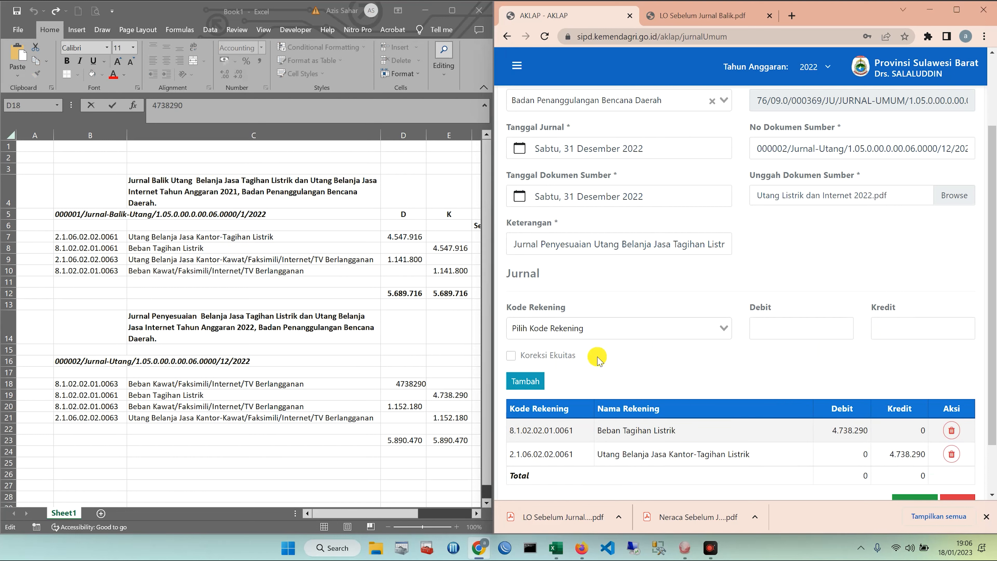
Copy account code 8.1.02.02.01.0063 from Excel cell B20 and select the matching Beban Kawat/Faksimili/Internet/TV Berlangganan account in Kode Rekening.
click(140, 409)
click(101, 409)
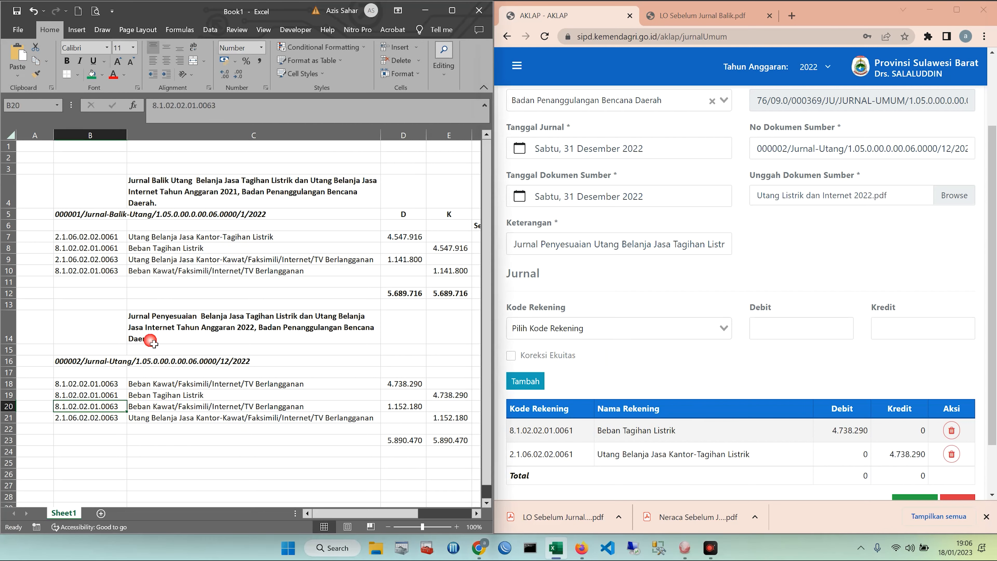
drag(231, 106, 153, 105)
key(ctrl+c)
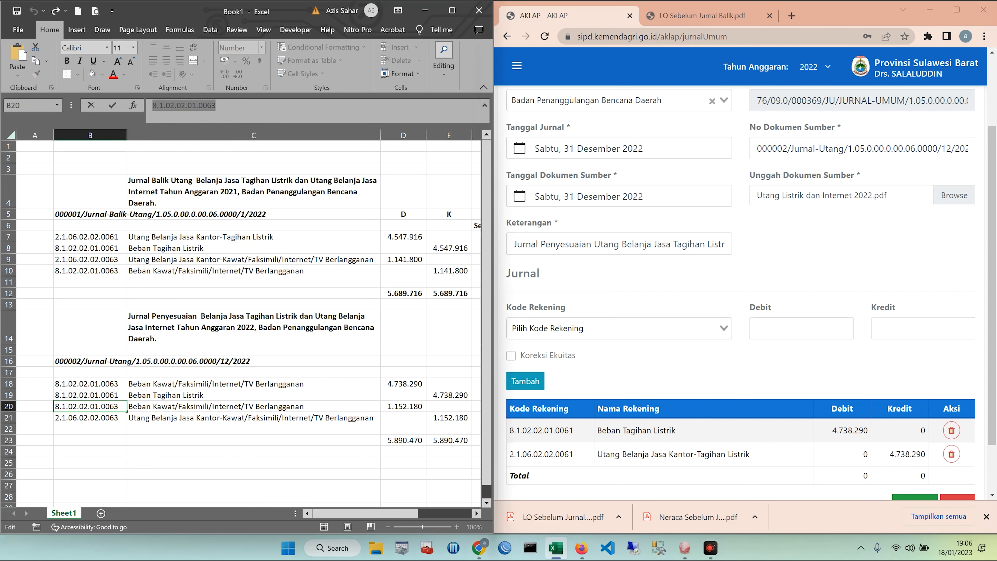
click(598, 333)
key(ctrl+v)
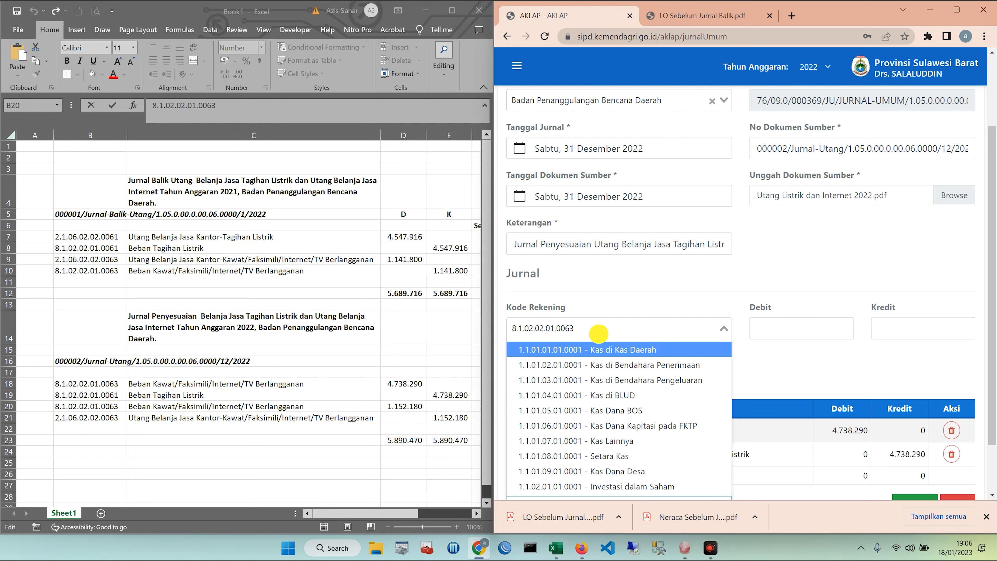
click(600, 349)
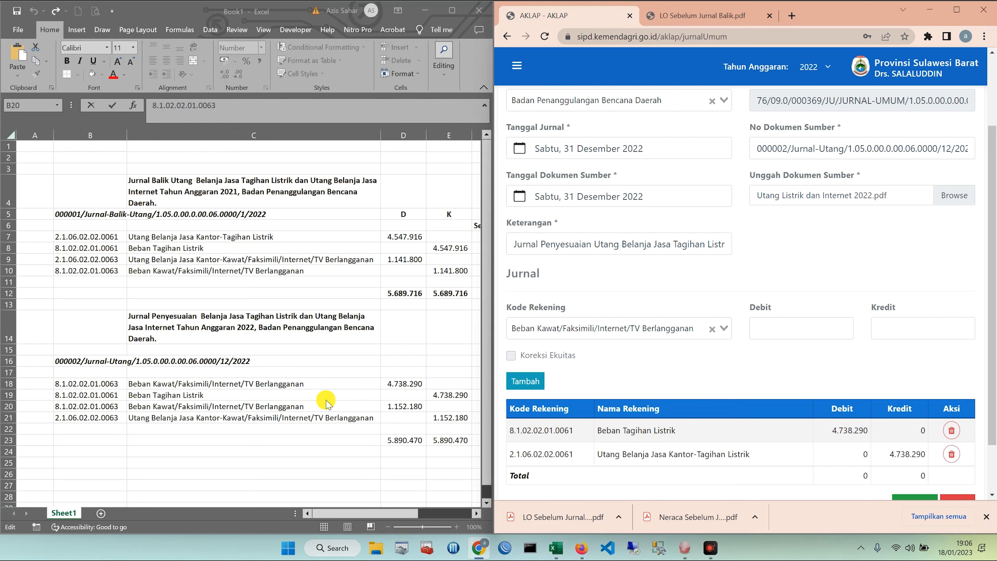
Copy the amount 1152180 from Excel cell D20 into Debit and add the Beban Kawat/Faksimili/Internet/TV Berlangganan line to the journal.
click(404, 406)
double_click(165, 105)
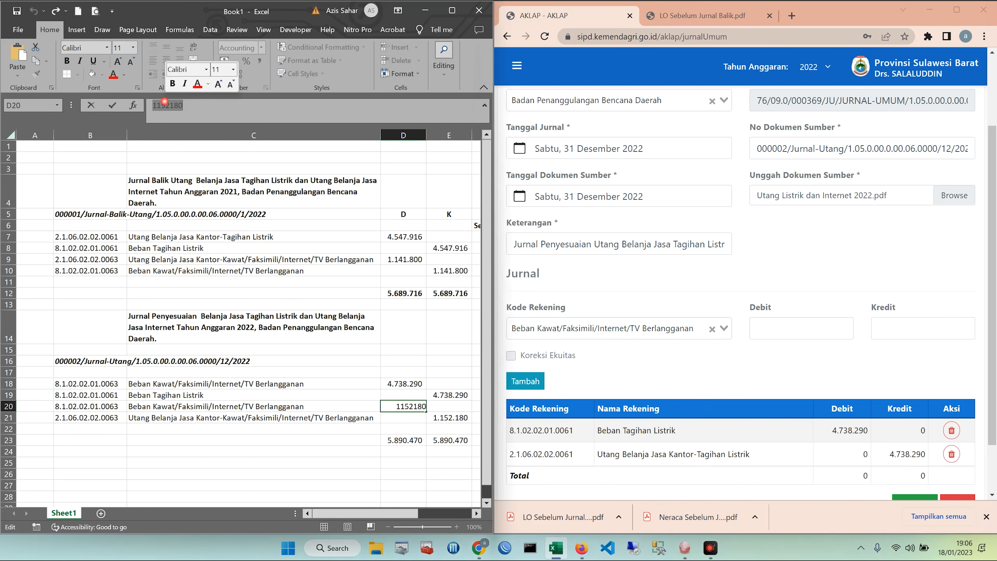
key(ctrl+c)
click(782, 332)
key(ctrl+v)
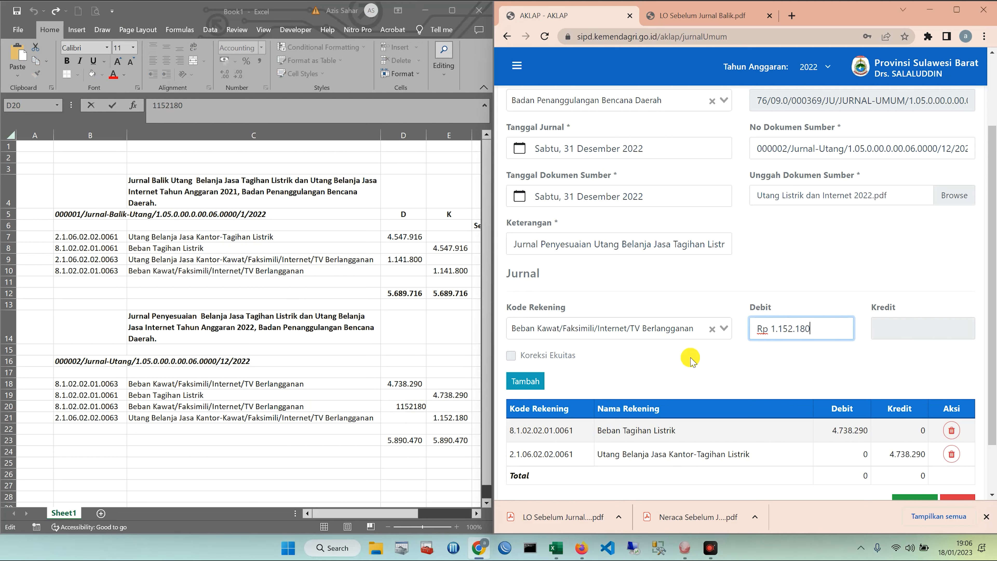
click(525, 381)
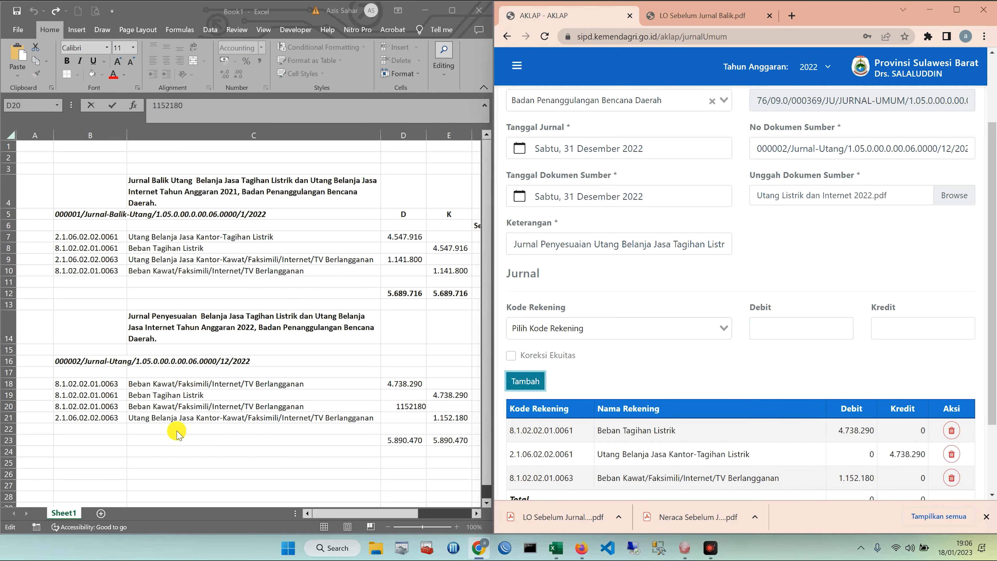
Copy account code 2.1.06.02.02.0063 from Excel cell B21 and select the matching Utang Belanja Jasa Kantor-Kawat/Faksimili/Internet/TV Berlangganan account in Kode Rekening.
click(109, 416)
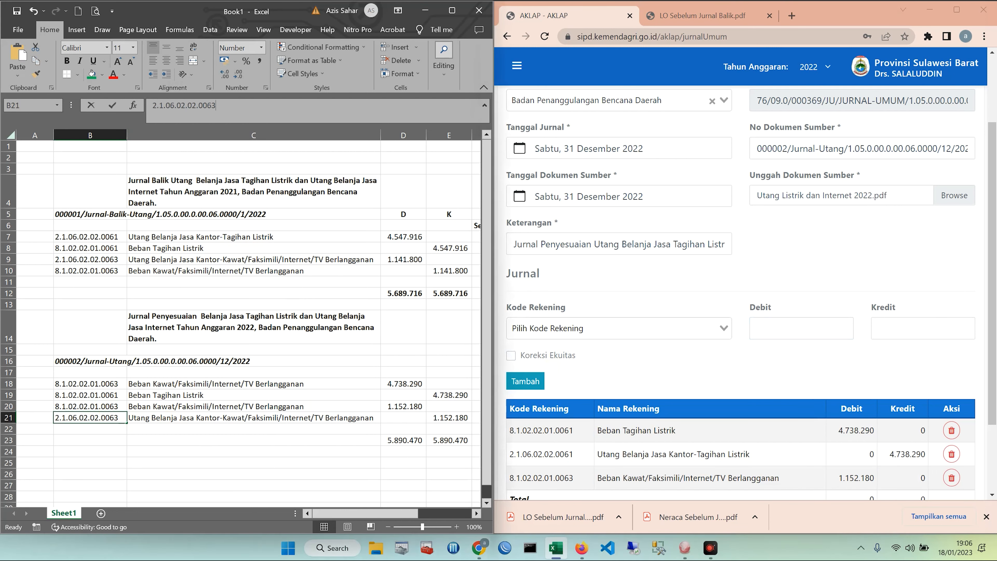
drag(215, 105, 152, 105)
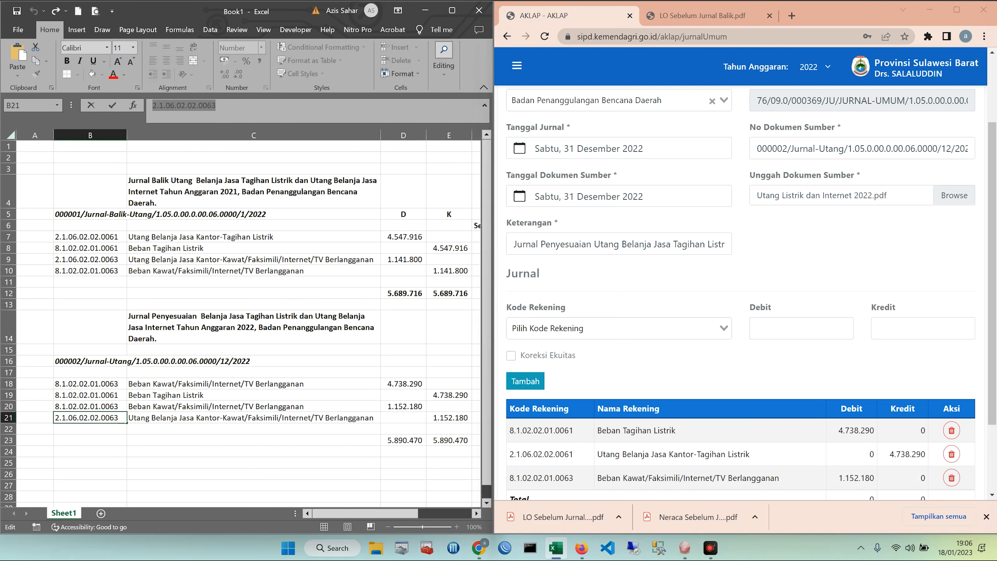
click(578, 329)
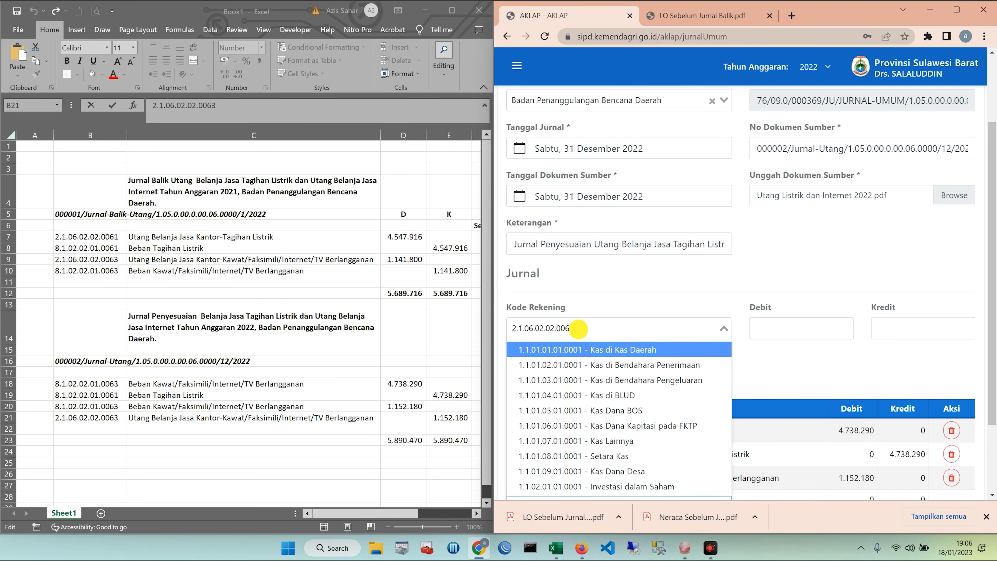
click(583, 350)
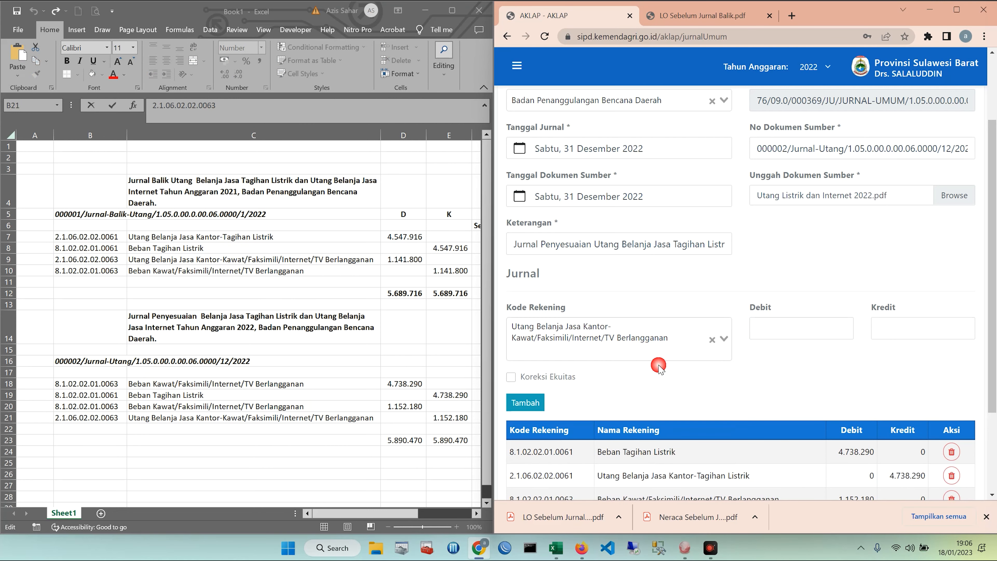
Copy the amount 1152180 from Excel cell D20 into Kredit and add the internet payable line to the journal.
click(238, 422)
click(459, 417)
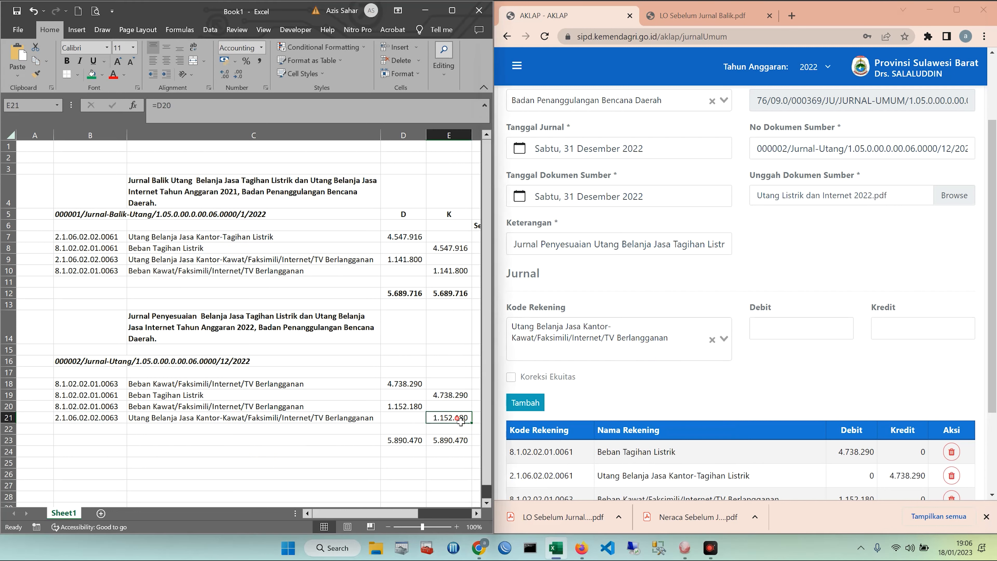
click(412, 407)
double_click(167, 105)
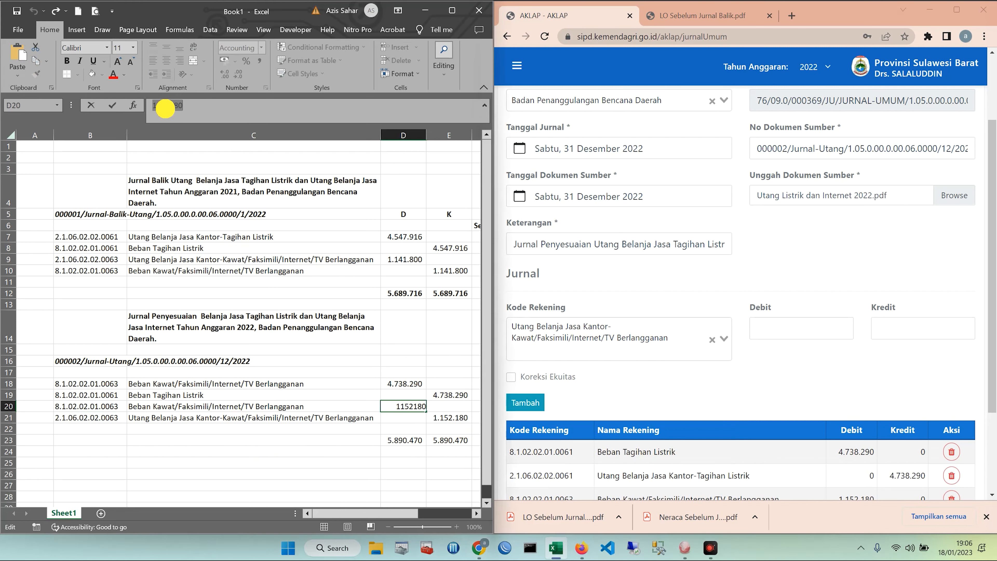
click(878, 330)
key(ctrl+v)
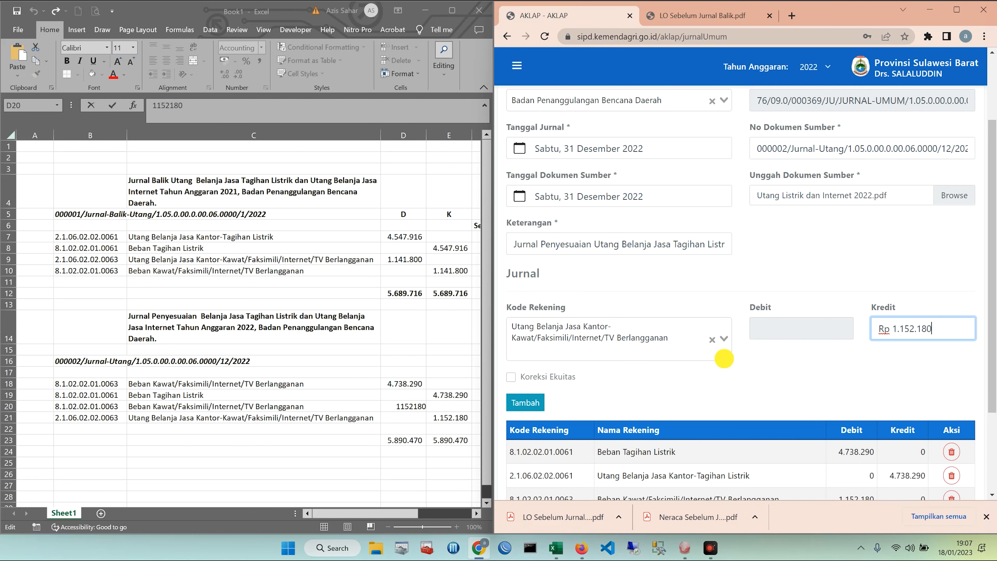
scroll(724, 358, down, 2)
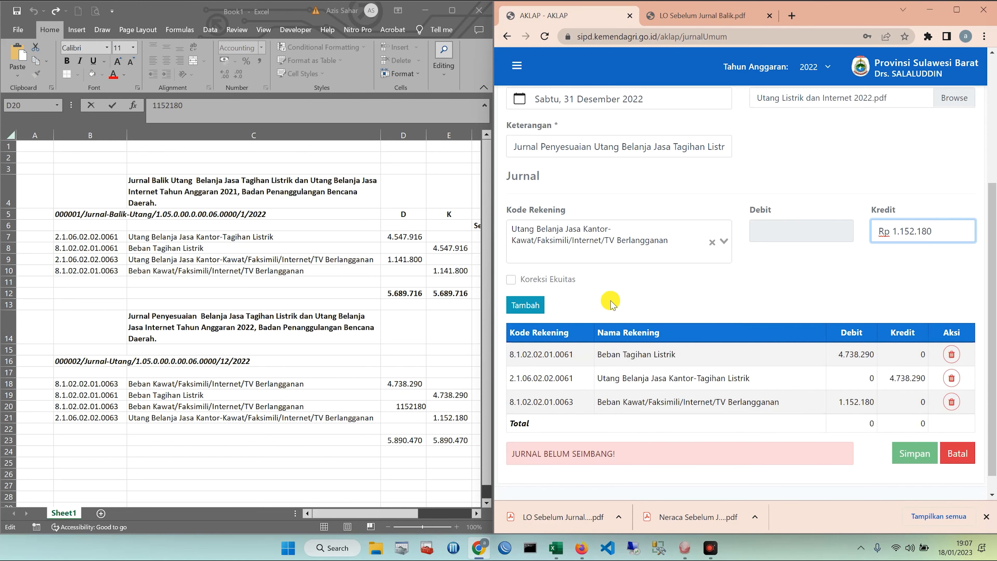
click(531, 309)
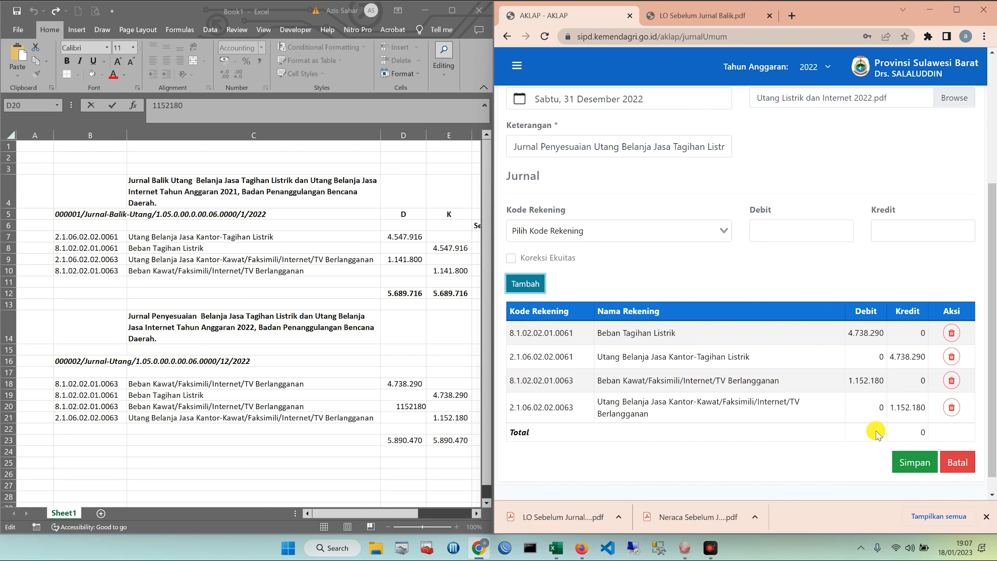
Review the completed adjusting journal's header and four account lines, save the journal and confirm the save.
drag(876, 433, 899, 431)
scroll(651, 240, up, 4)
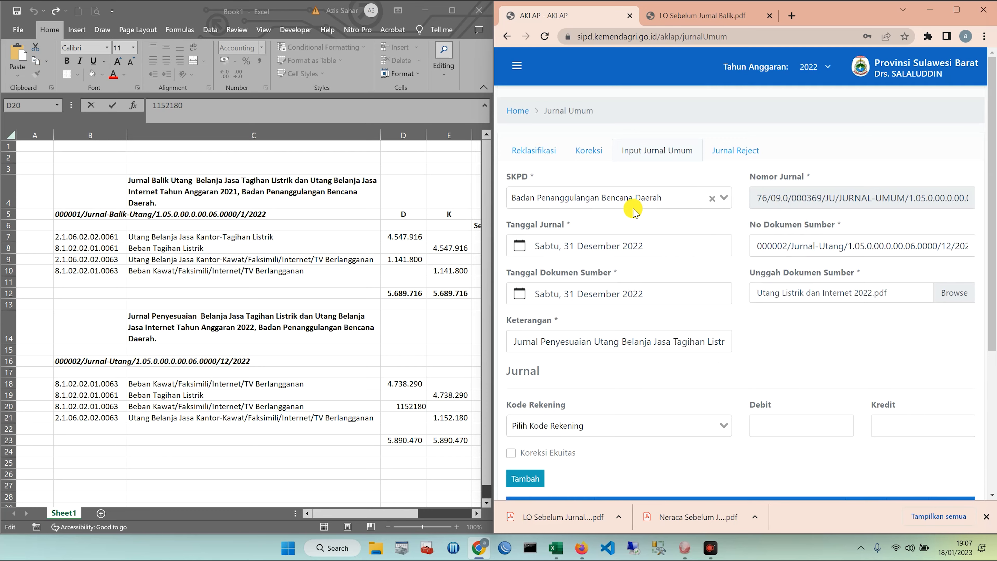
scroll(634, 211, down, 5)
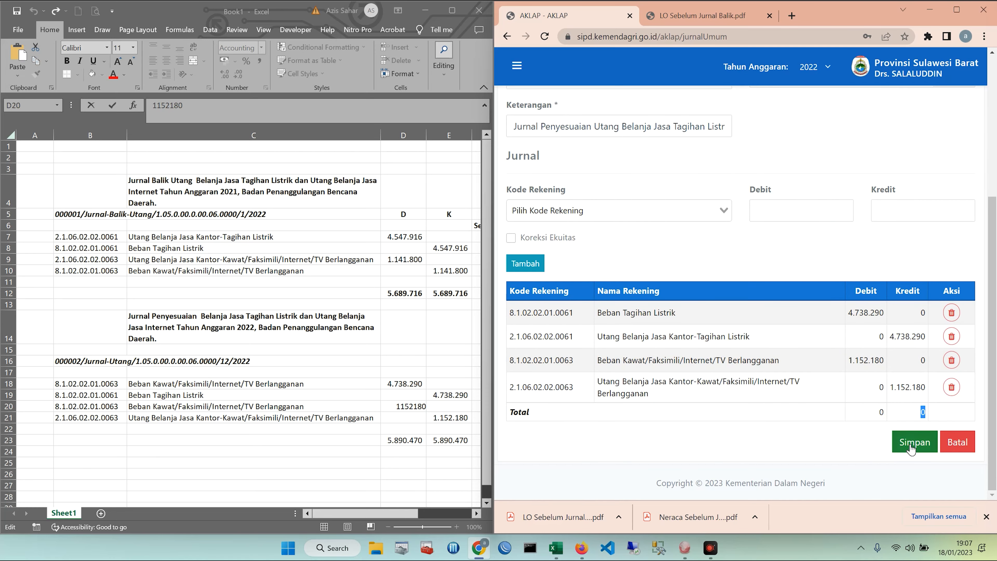
click(910, 443)
click(776, 343)
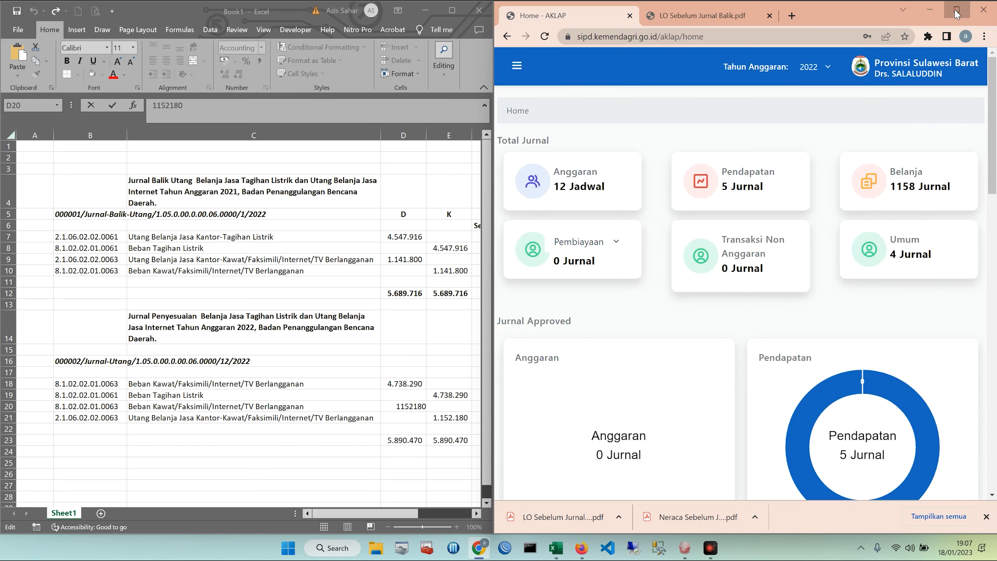
Open the Umum list of journals to approve in the maximized browser and view the details of the new 000002/Jurnal-Utang journal.
click(956, 11)
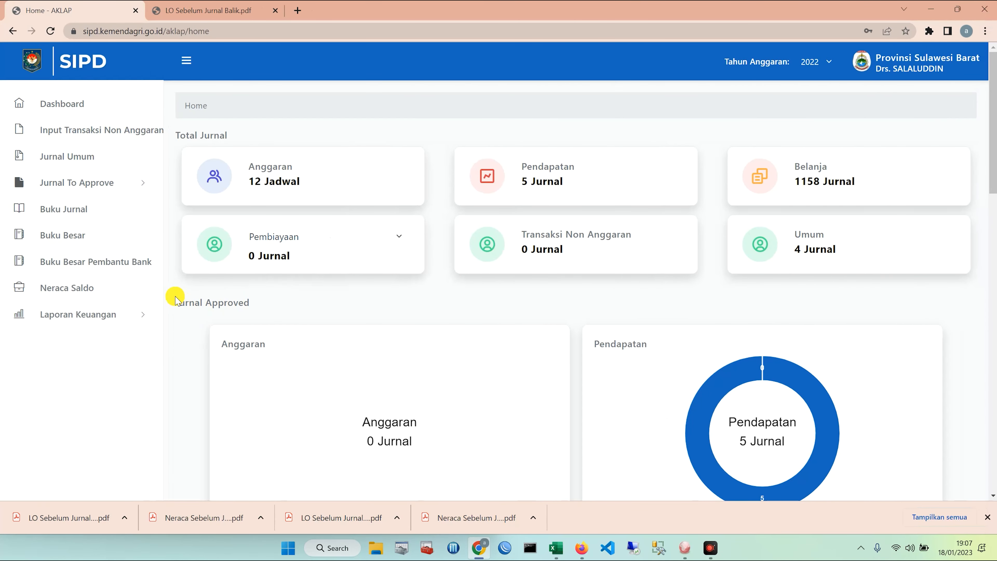
click(104, 185)
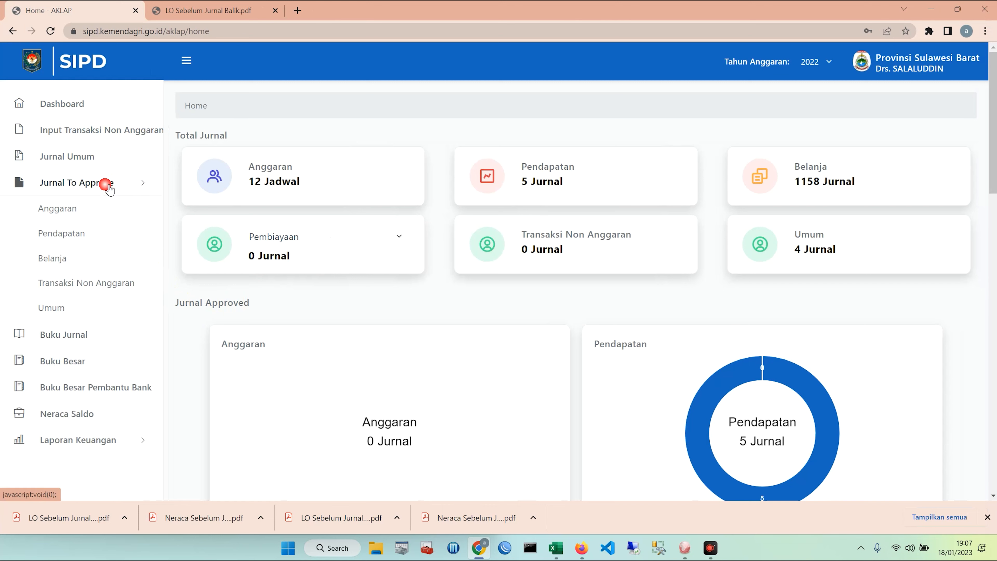
click(60, 308)
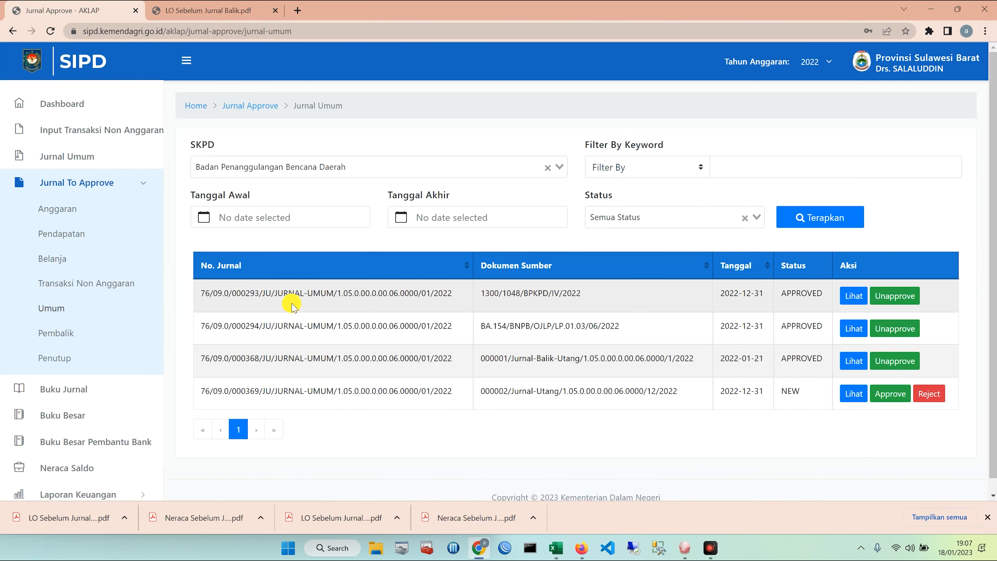
click(854, 394)
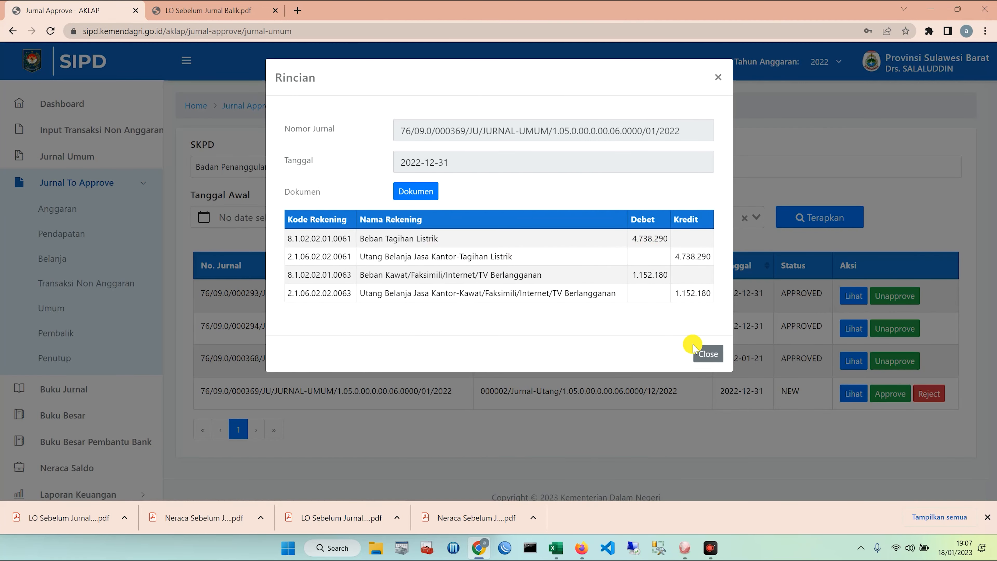
click(709, 352)
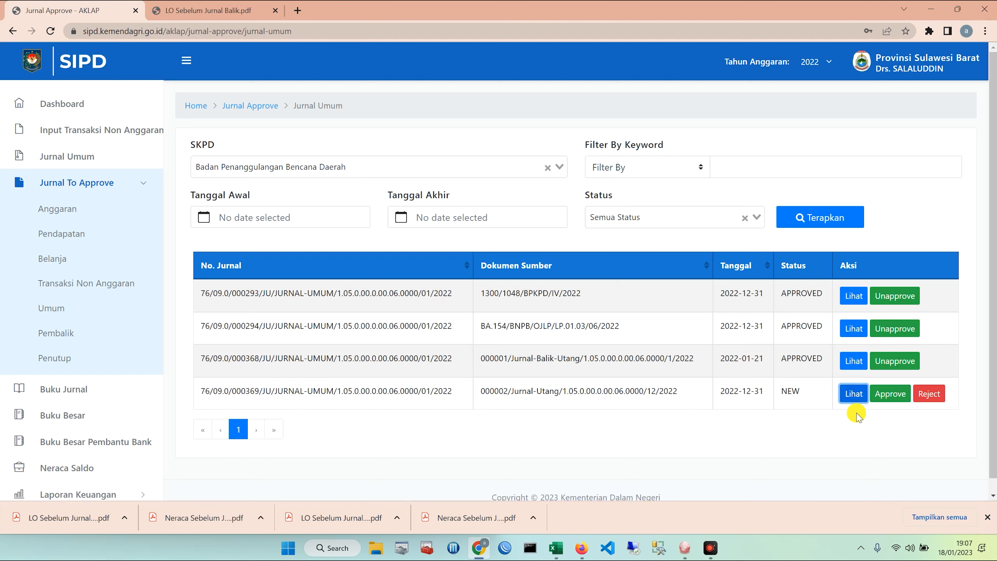
Approve the new 000002/Jurnal-Utang general journal and confirm the approval.
click(889, 396)
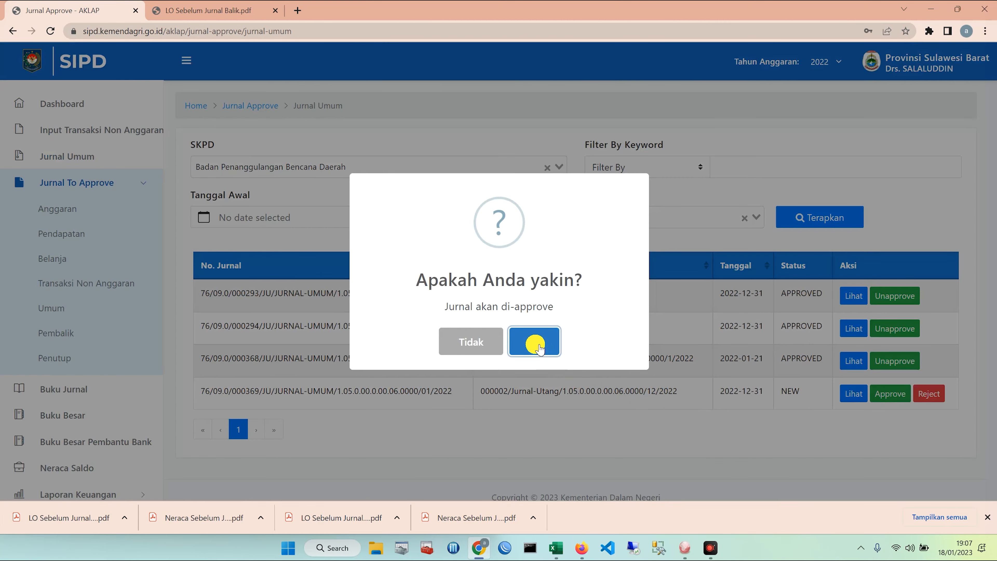
click(539, 347)
click(506, 345)
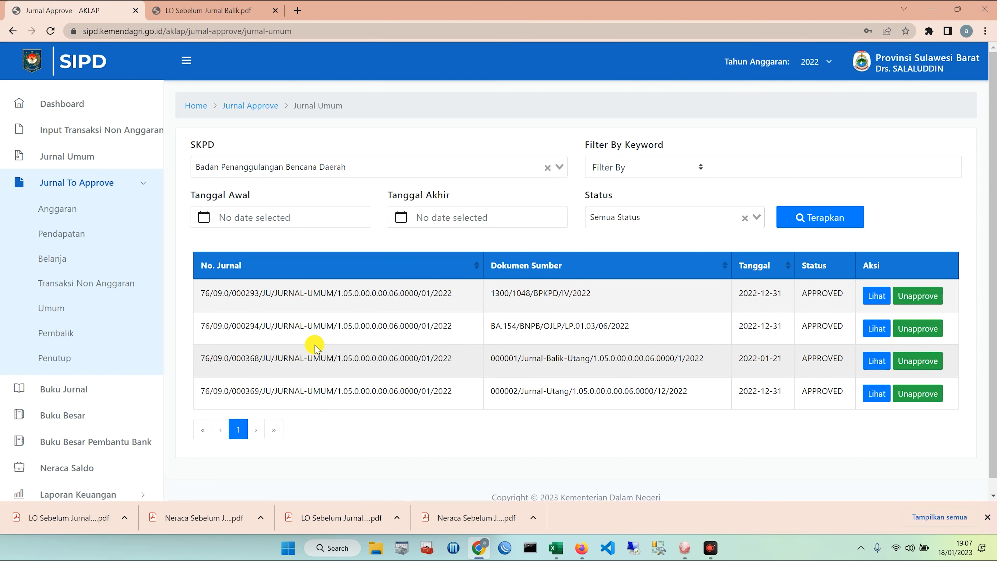
Generate the Neraca report for Badan Penanggulangan Bencana Daerah at the 6. Sub Rincian Objek classification.
click(147, 190)
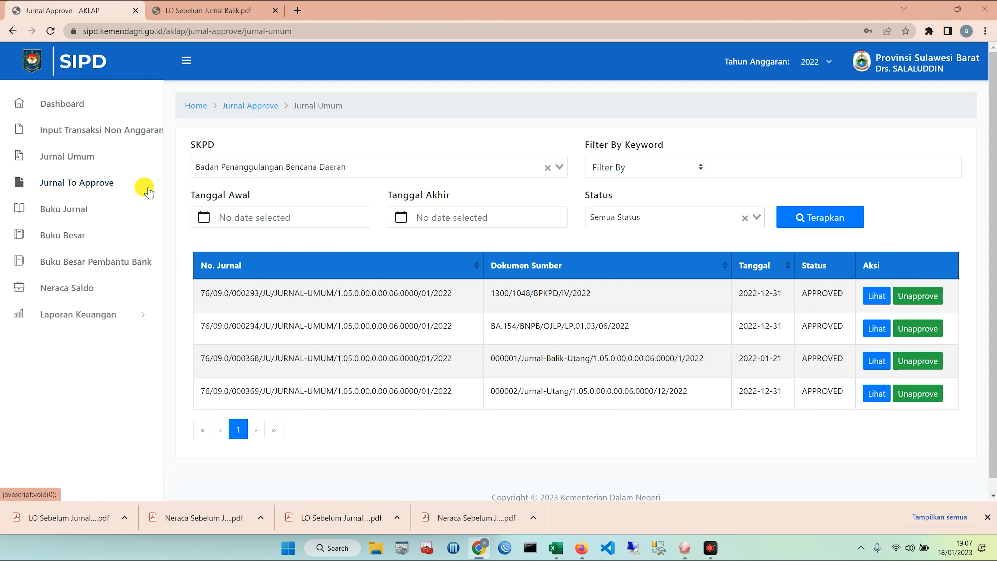
click(130, 314)
click(52, 340)
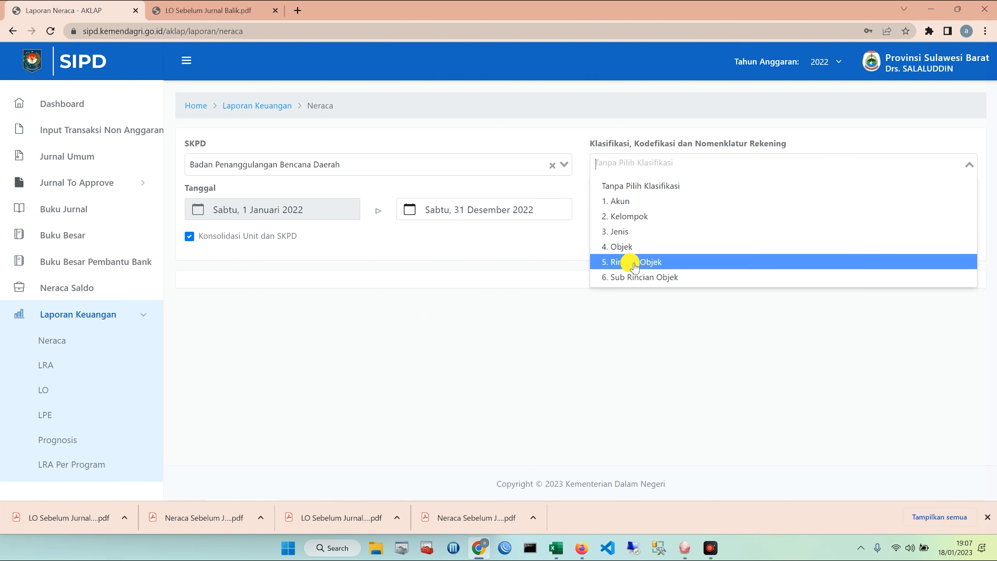
click(628, 283)
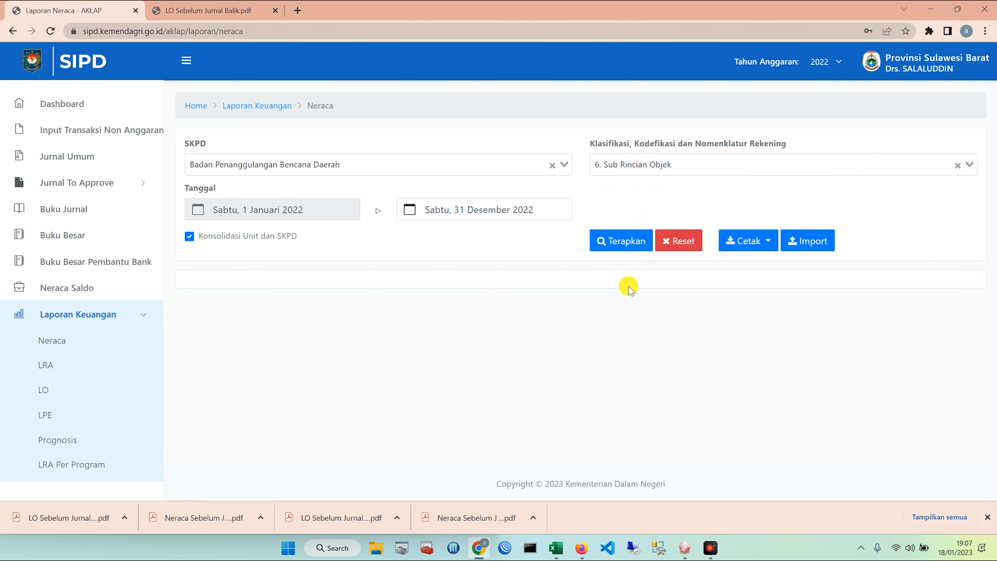
click(624, 241)
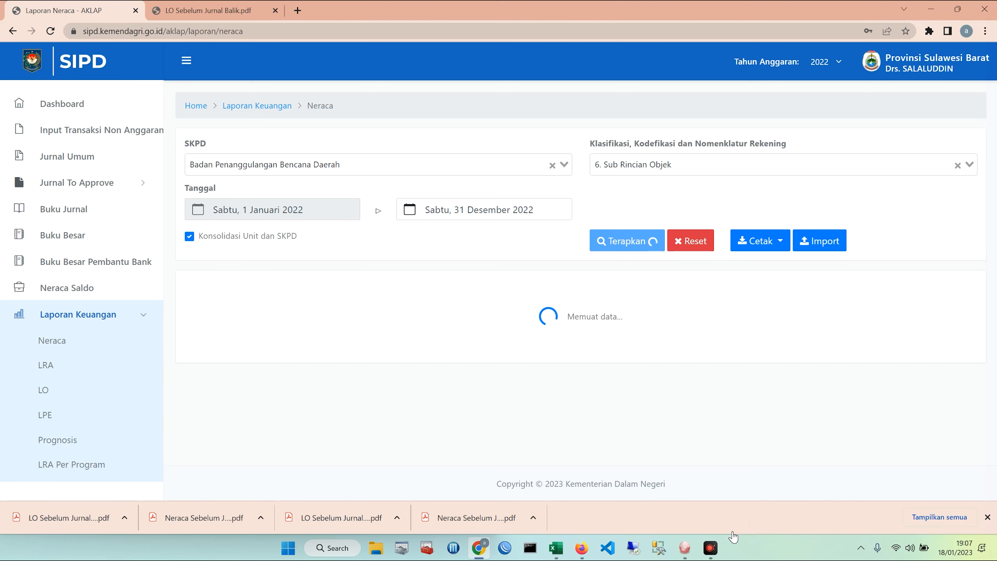
Copy the 2022 Utang Belanja Jasa amount 5.890.470 from the Neraca into Excel cell D24.
scroll(659, 354, down, 15)
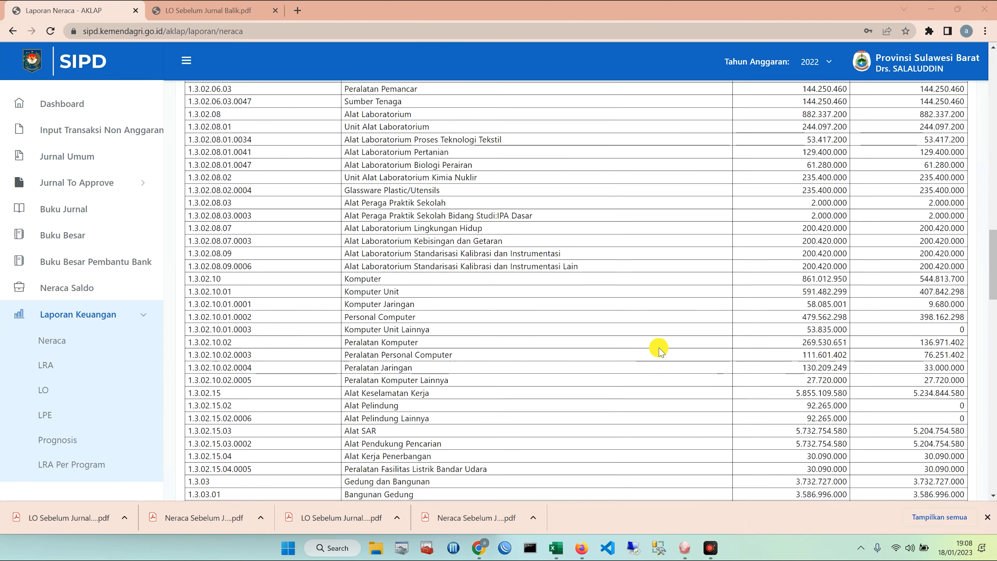
scroll(664, 347, down, 20)
scroll(675, 349, up, 4)
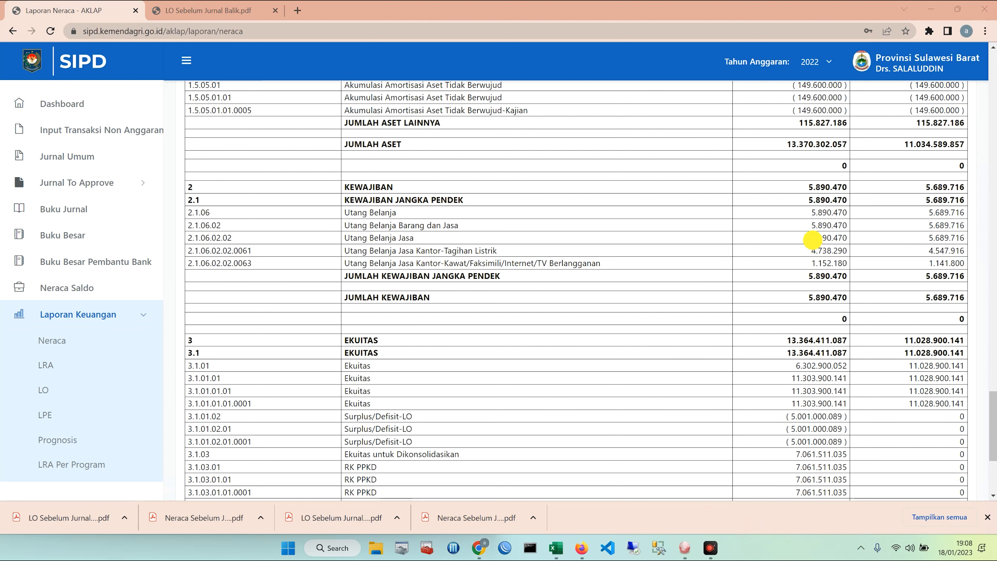
drag(811, 238, 833, 238)
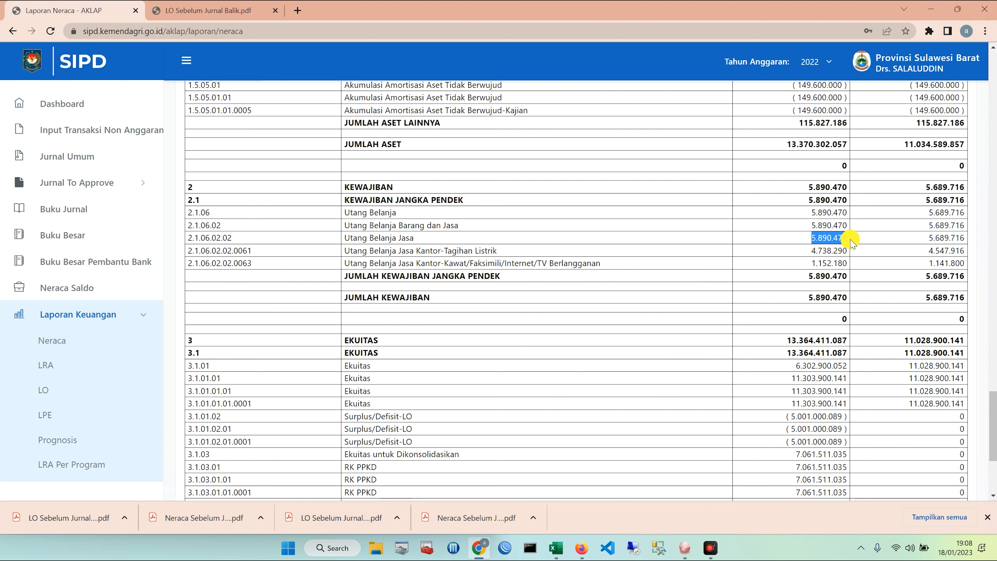
click(556, 548)
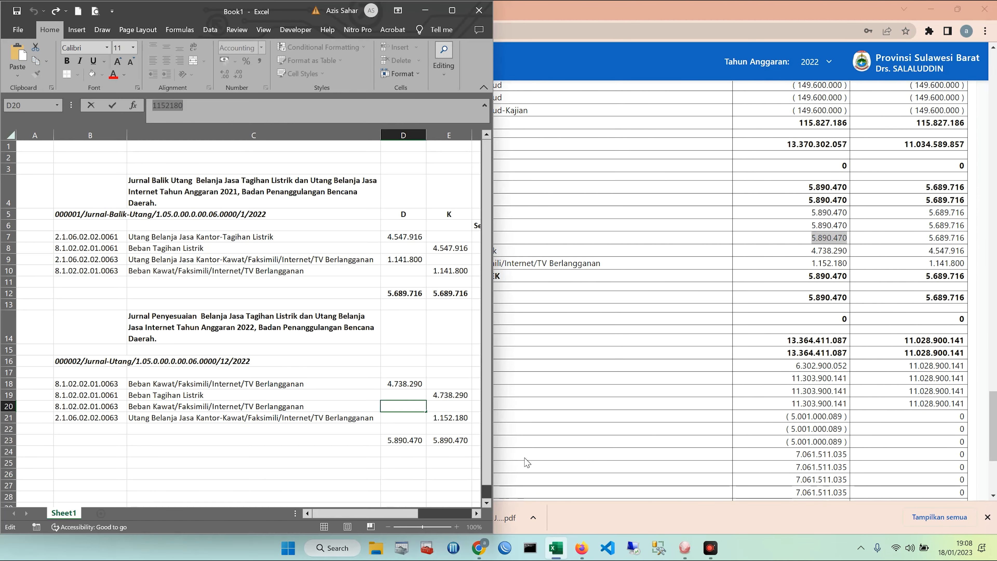
click(404, 451)
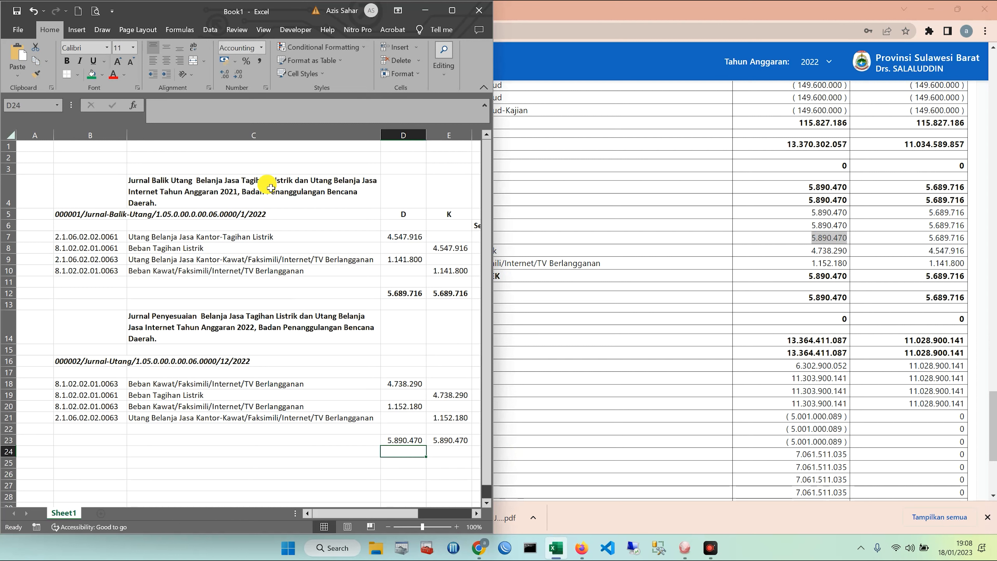
click(234, 118)
text(5.890.470)
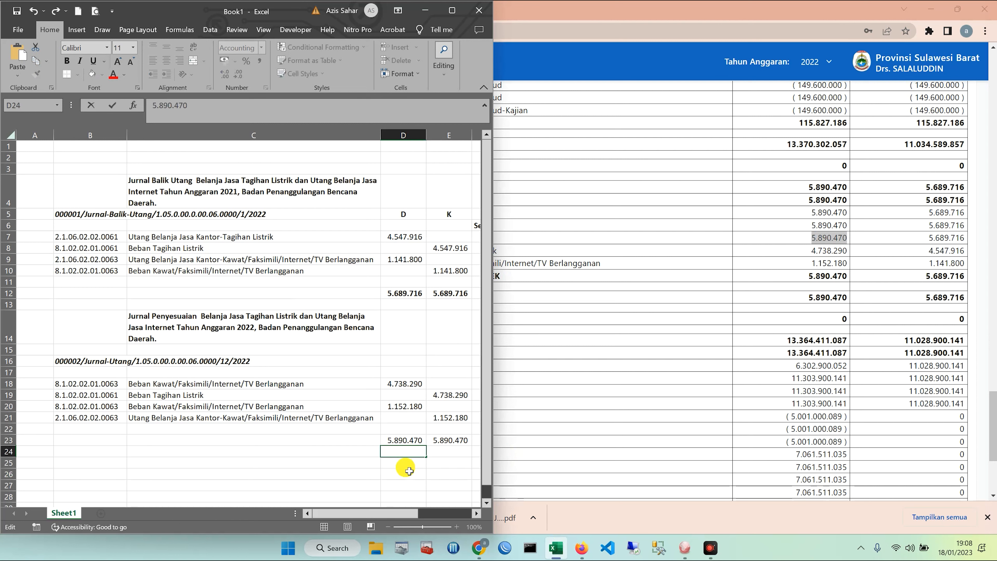
click(405, 473)
click(410, 453)
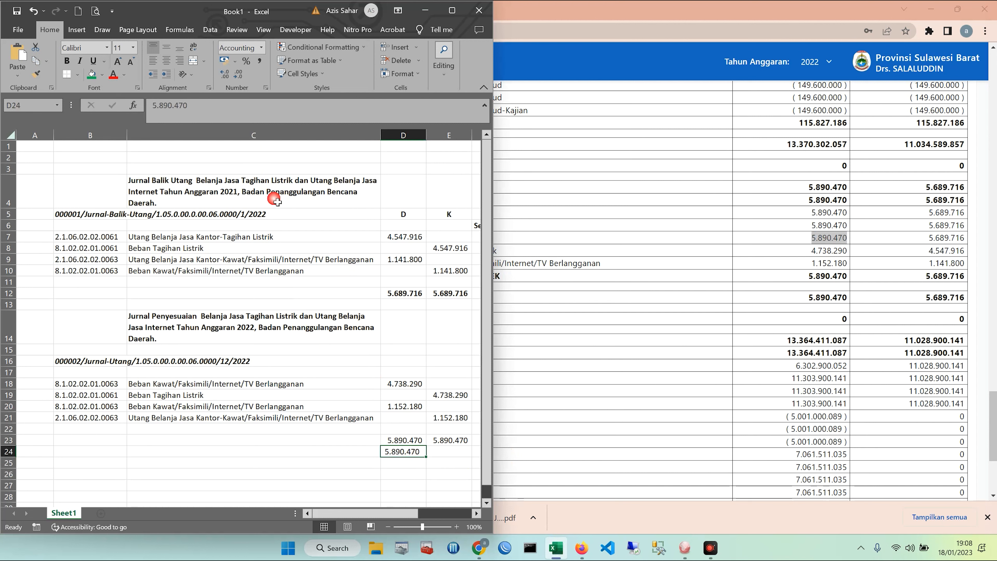
click(233, 119)
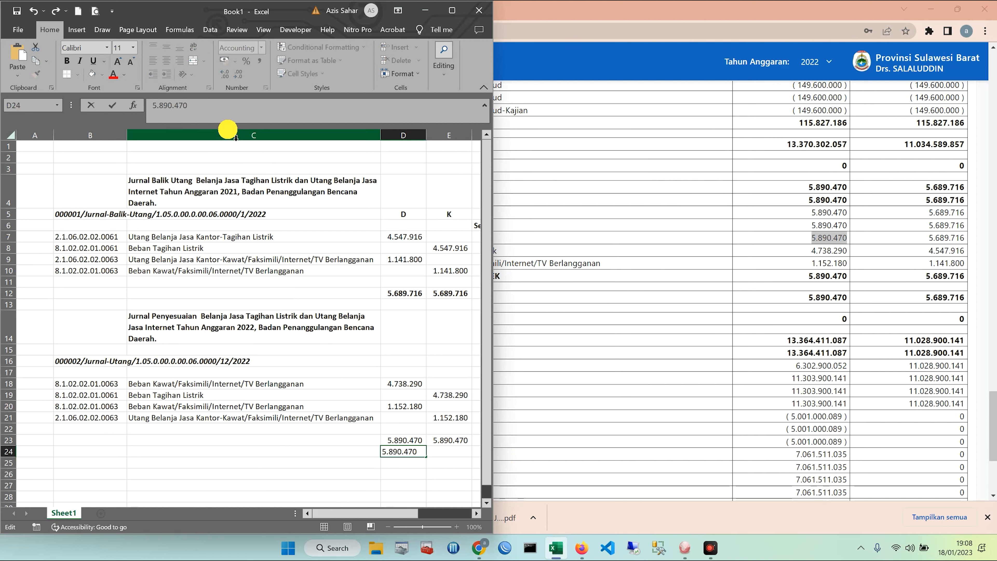
key(Return)
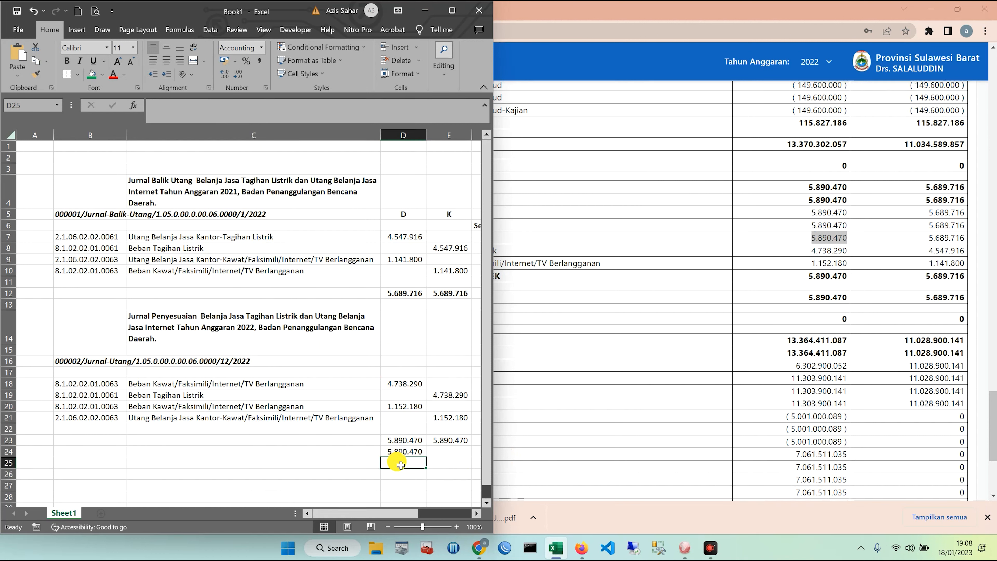
Enter the check formula =D23-D24 in cell D25 to compare the journal total with the Neraca amount.
text(=)
click(402, 439)
text(-)
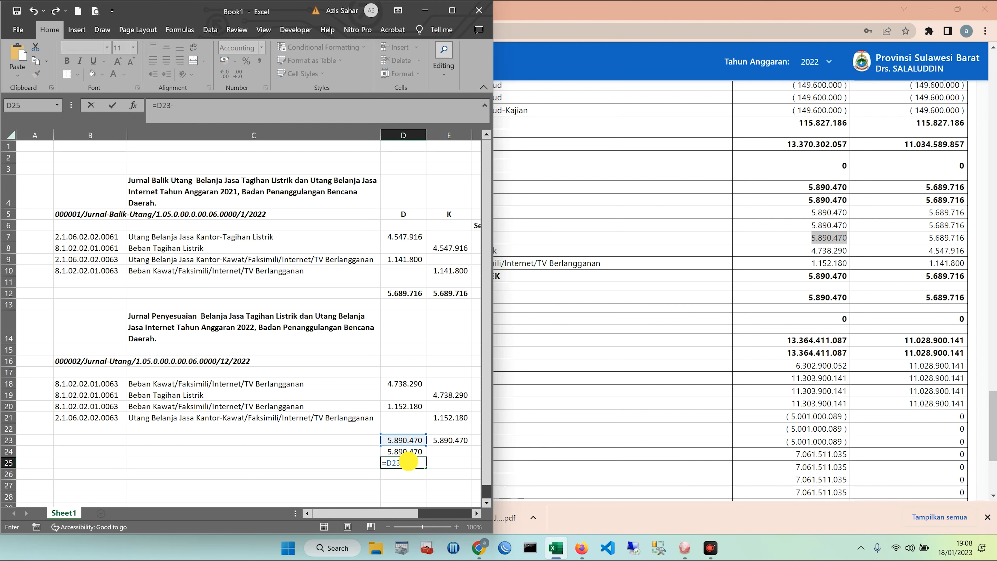
click(411, 452)
key(Return)
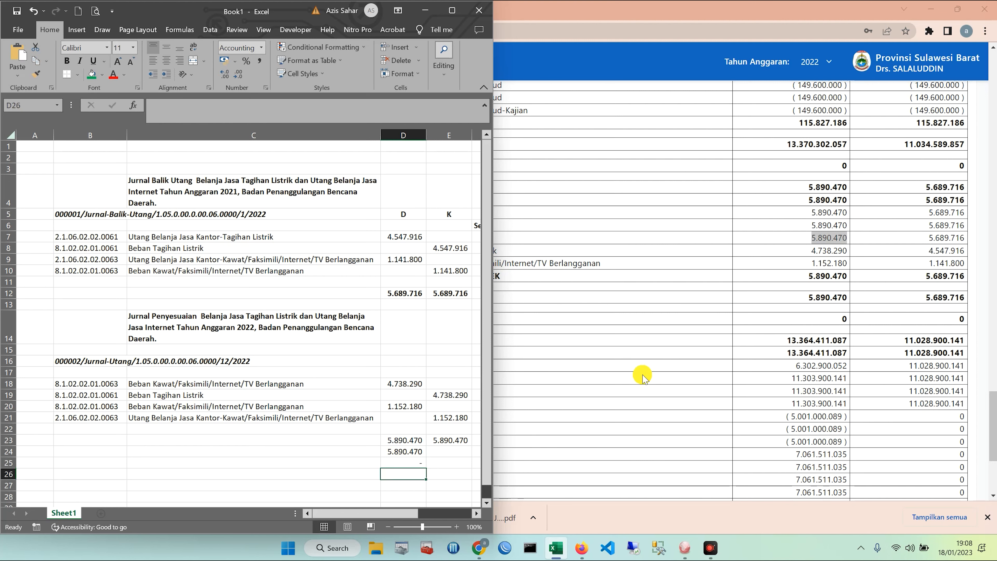
Switch back to SIPD and generate the LO report at the 6. Sub Rincian Objek classification.
click(829, 235)
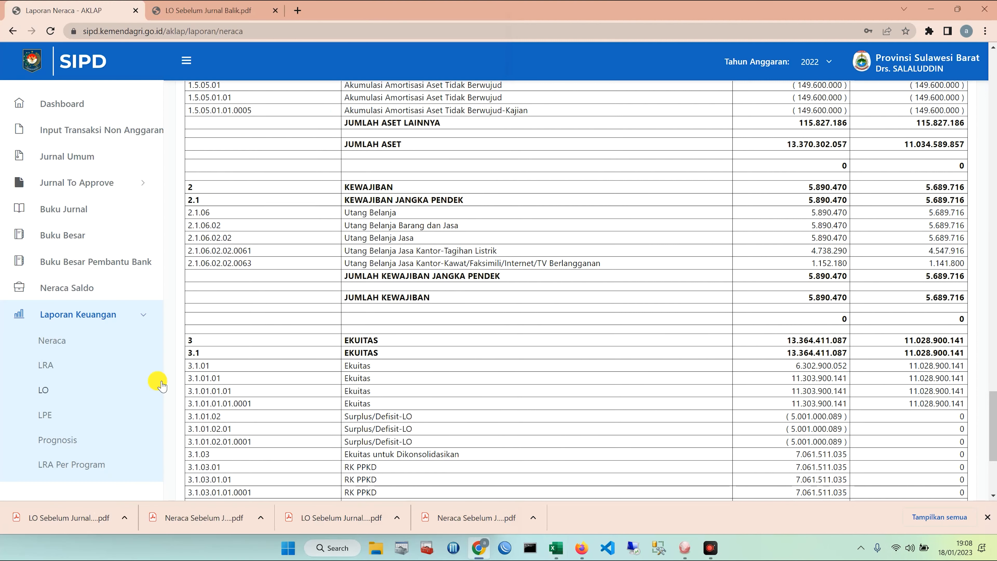
click(43, 389)
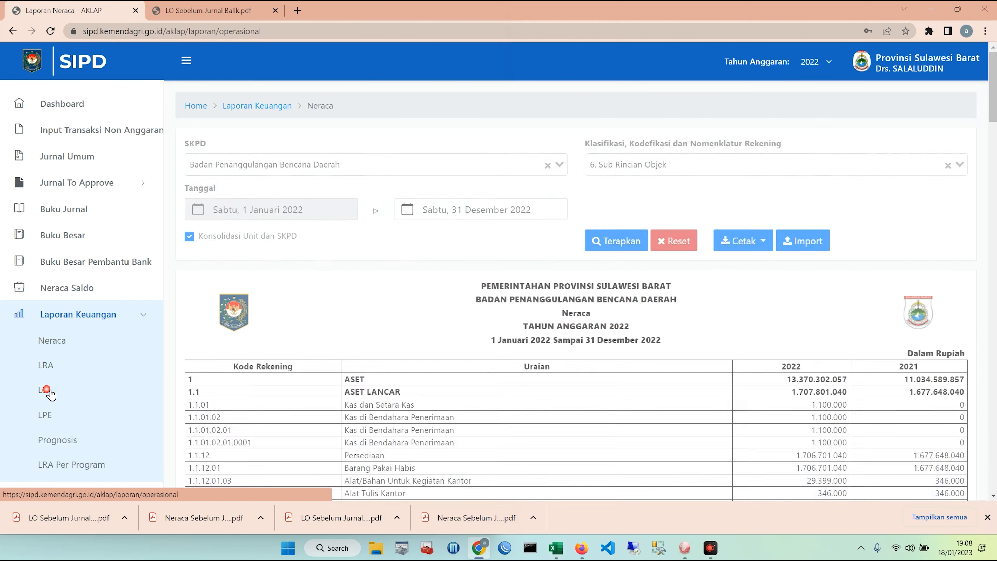
click(686, 169)
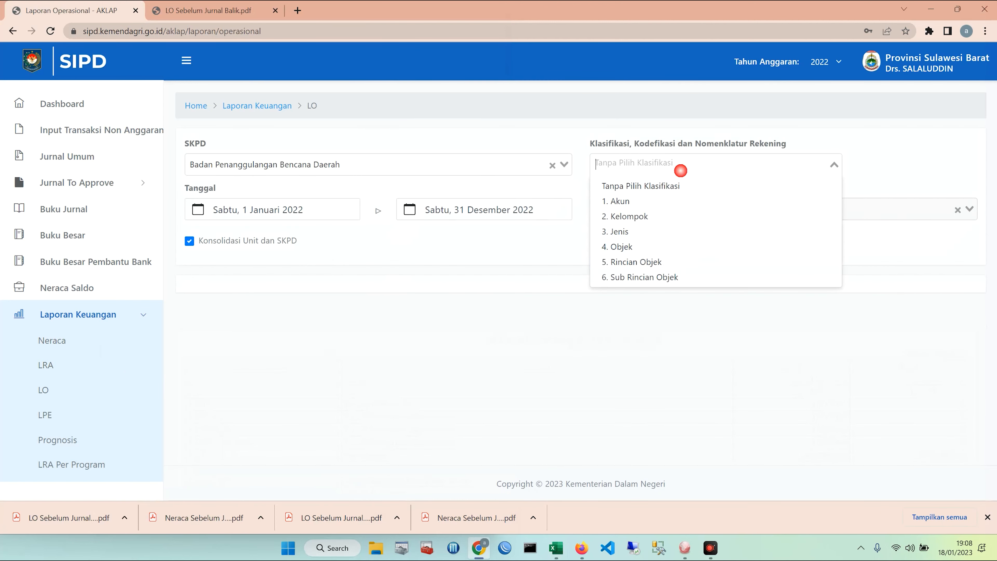
click(639, 277)
click(642, 248)
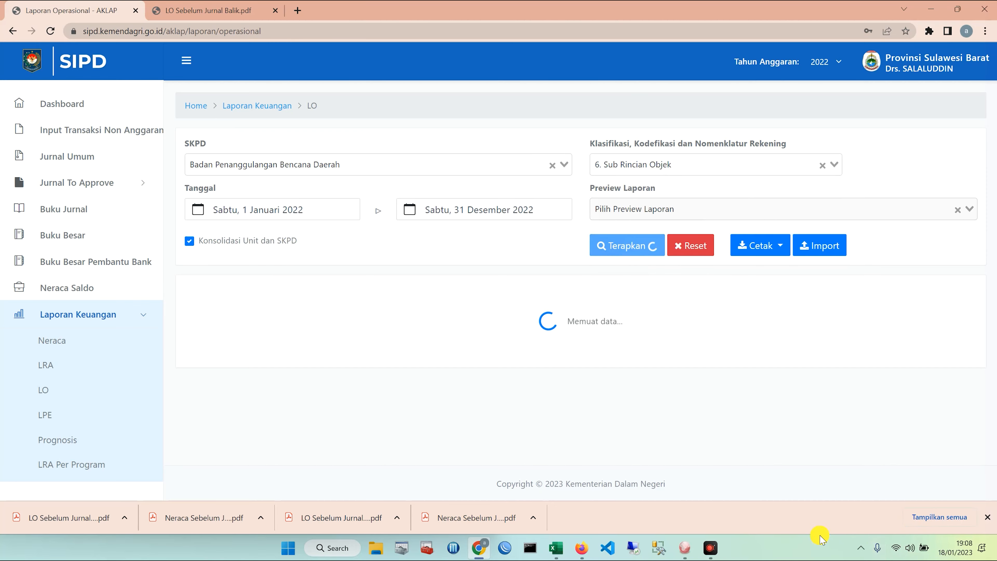
Locate the Beban Tagihan Listrik and Beban Kawat/Faksimili/Internet/TV Berlangganan rows in the LO report.
scroll(767, 345, down, 15)
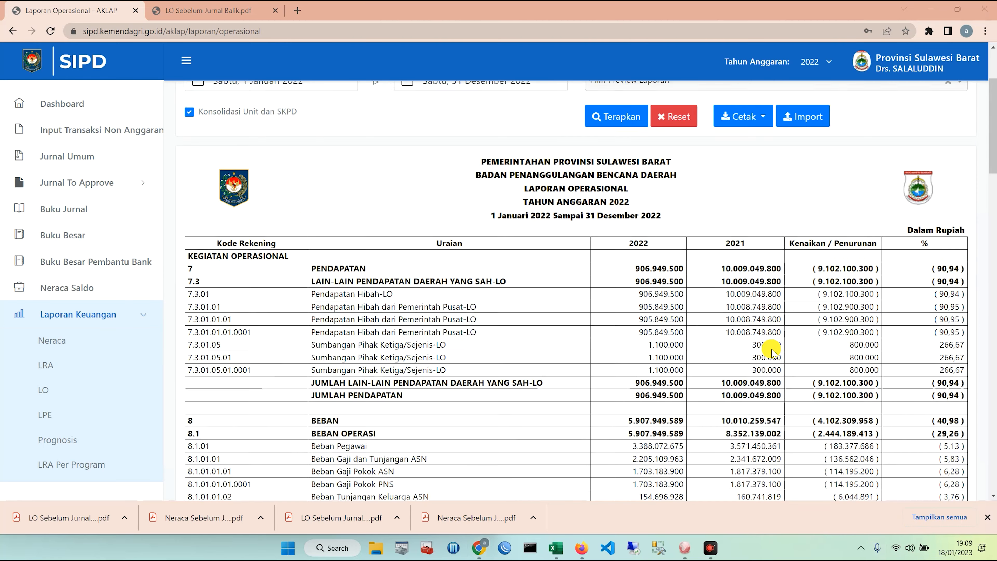
scroll(745, 340, down, 1)
scroll(573, 328, down, 5)
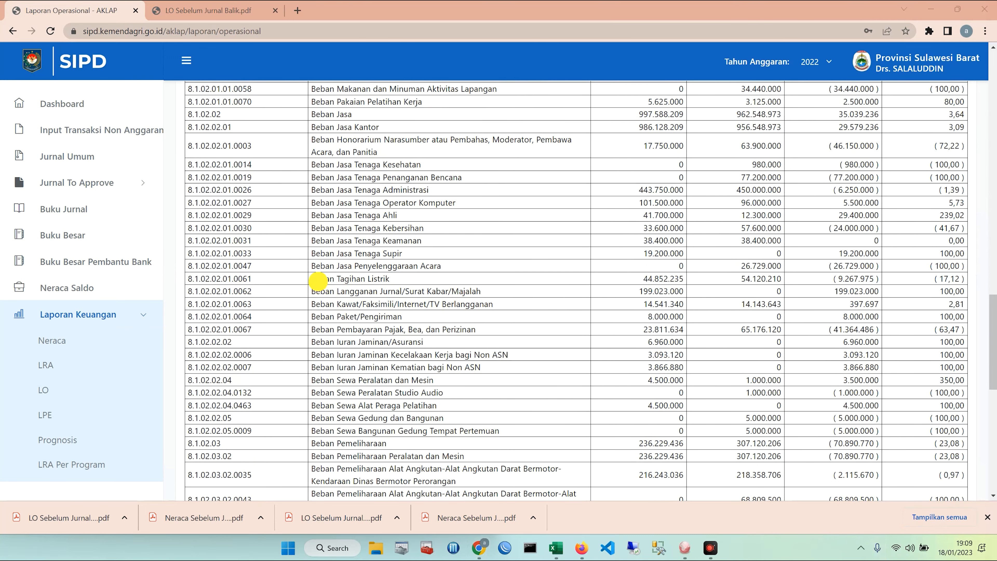
drag(318, 281, 401, 284)
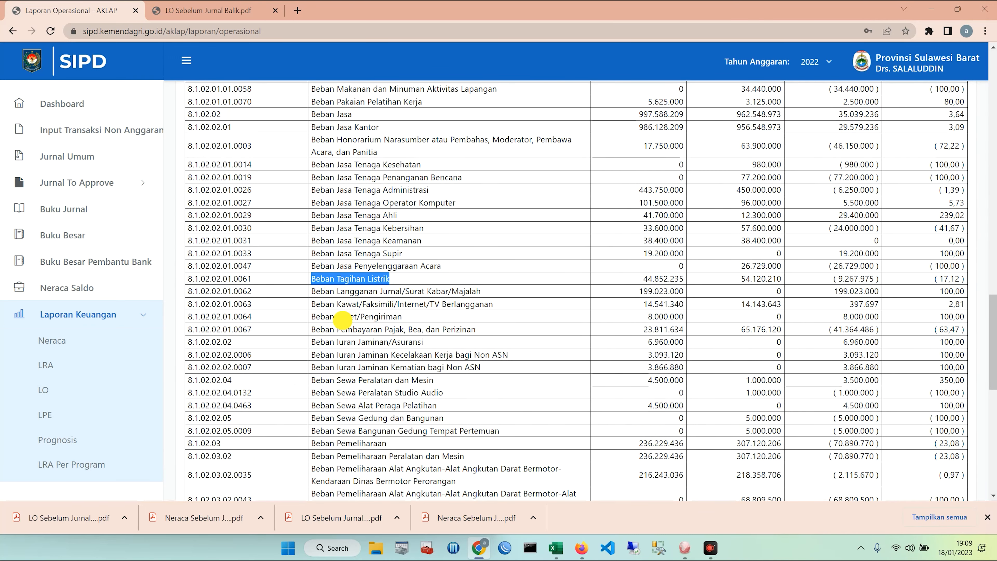
drag(312, 304, 495, 307)
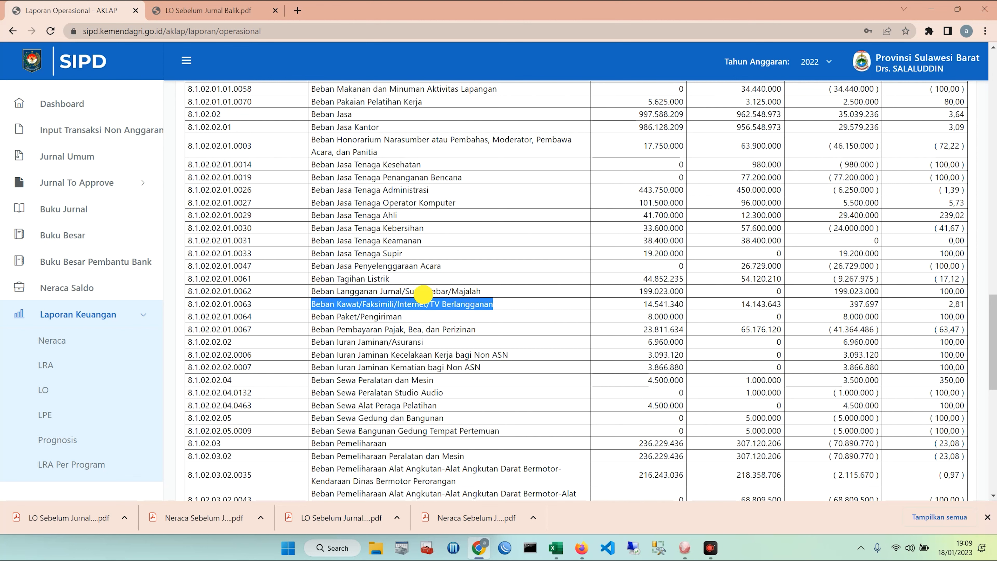
click(380, 281)
Copy the 2022 Beban Tagihan Listrik amount 44.852.235 from the LO report into cell G18 of the Excel sheet.
drag(643, 278, 683, 279)
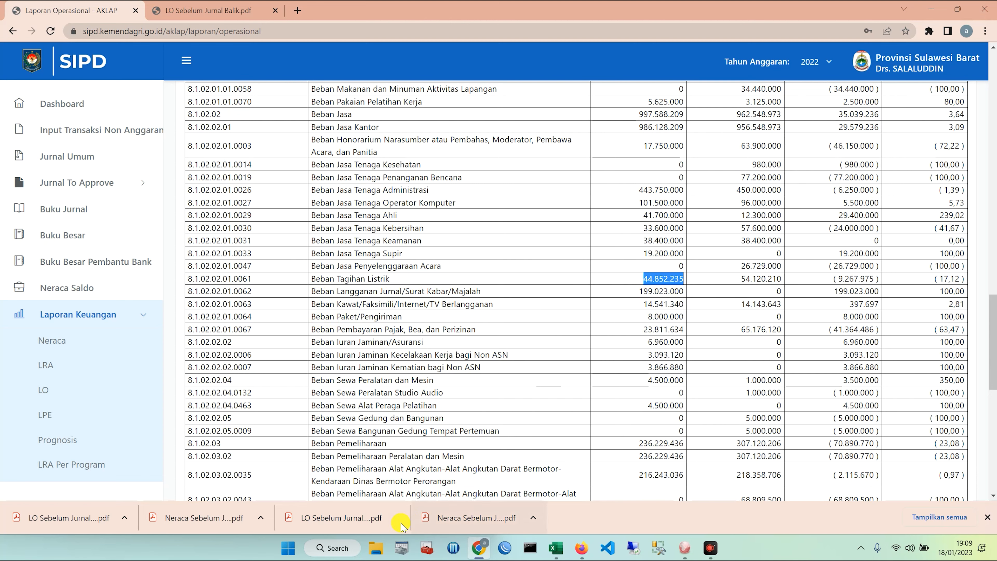
click(555, 547)
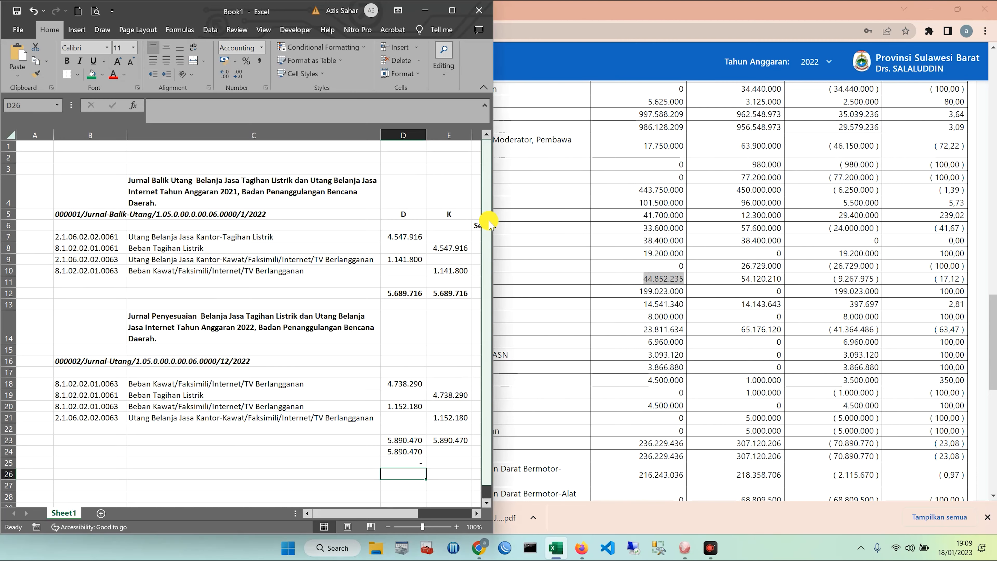
drag(493, 253, 818, 252)
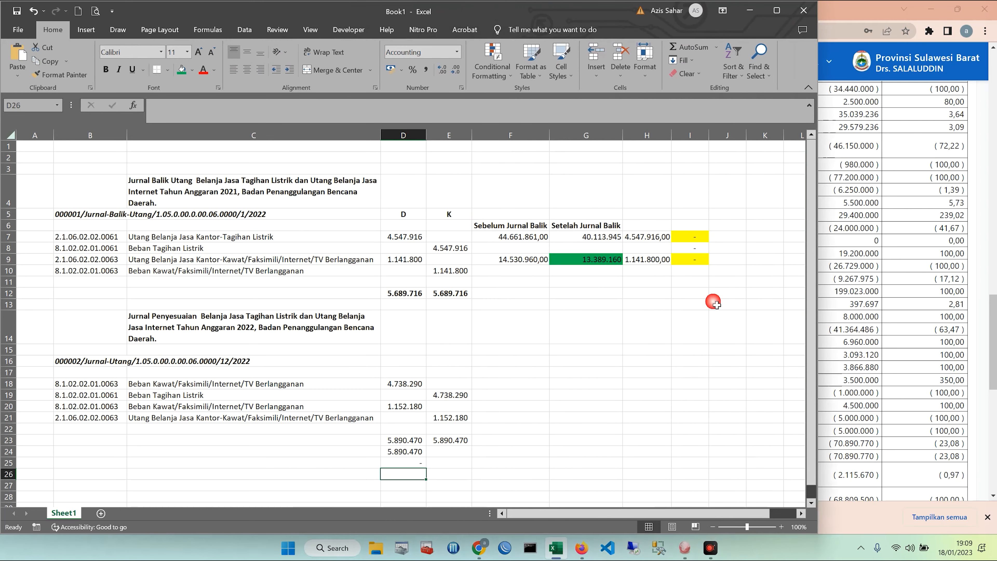
click(600, 230)
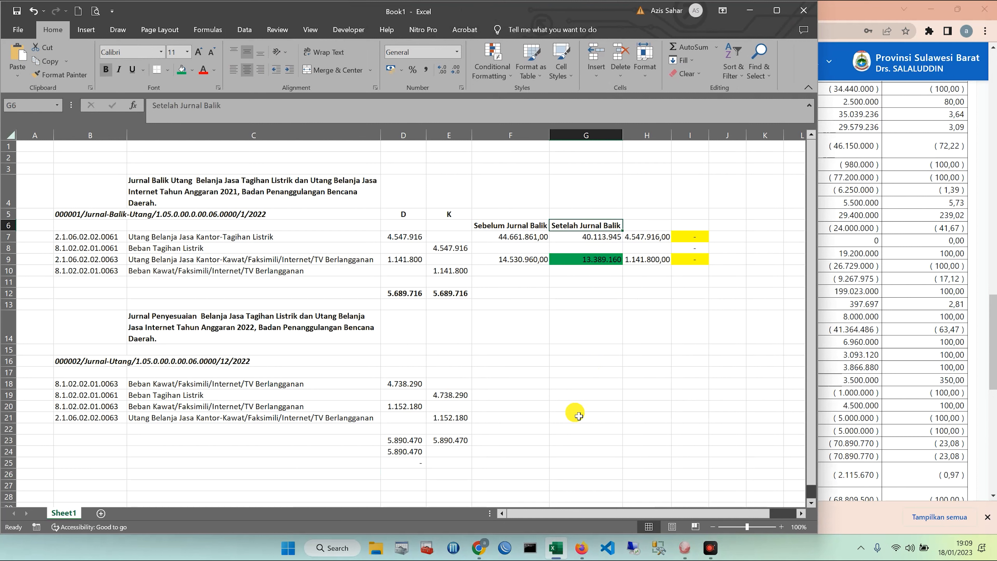
click(576, 388)
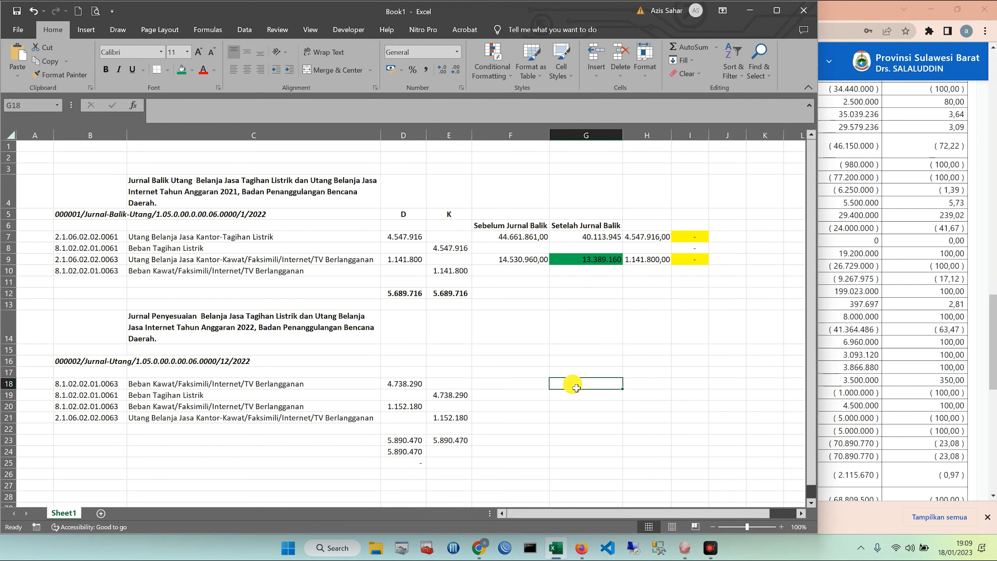
click(348, 103)
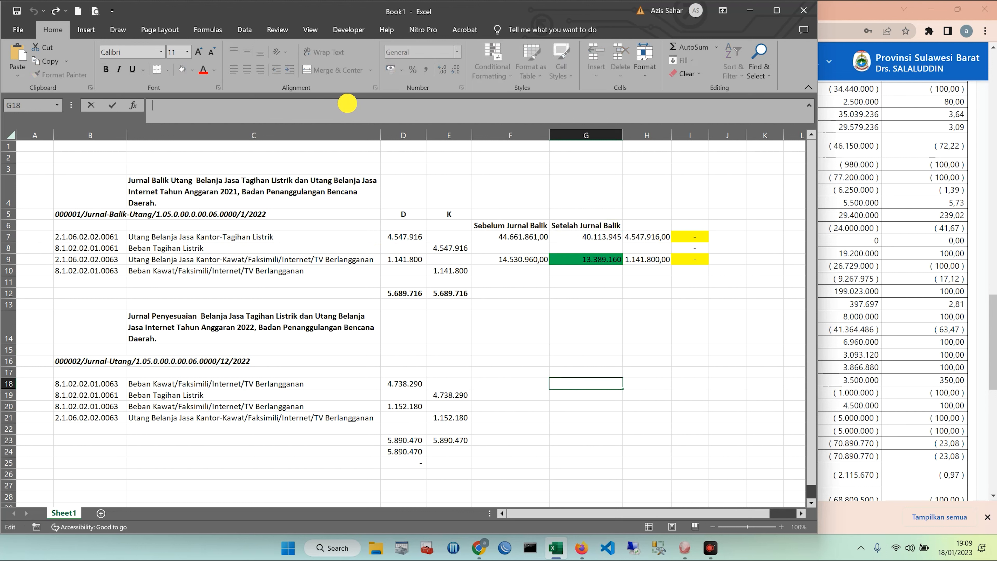
click(587, 405)
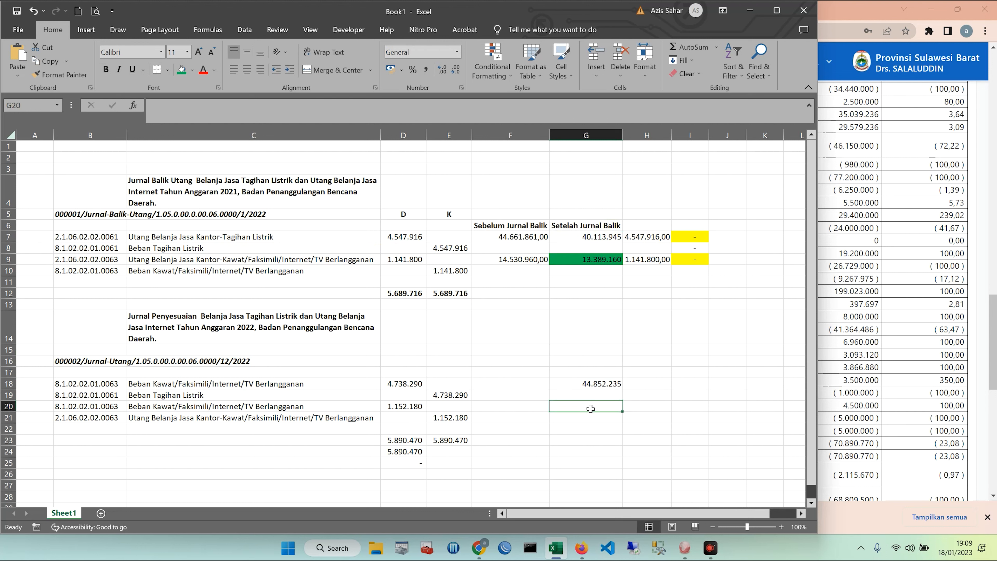
Copy the Setelah Jurnal Balik electricity amount 40113945 from cell G7 into cell F18.
click(596, 240)
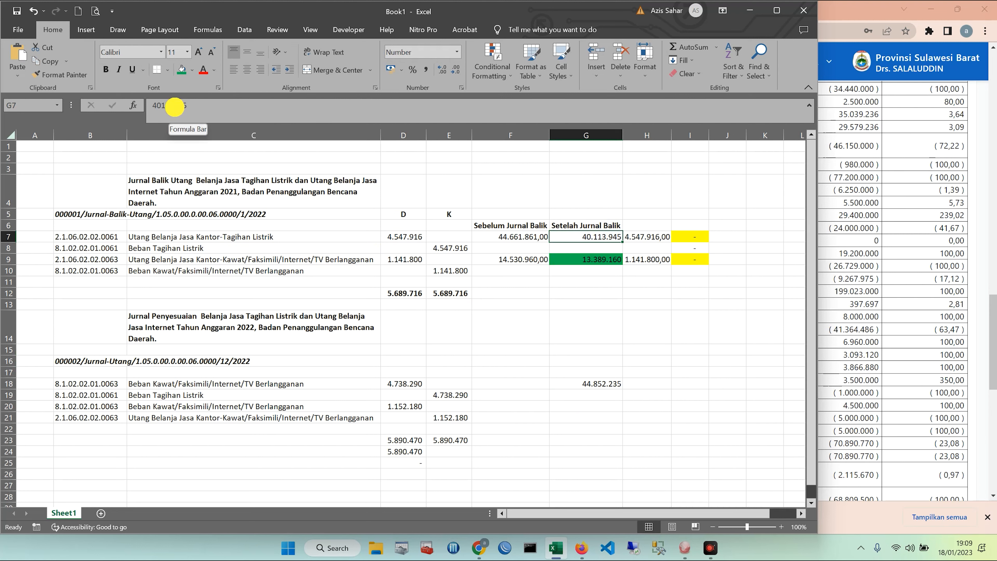
double_click(174, 106)
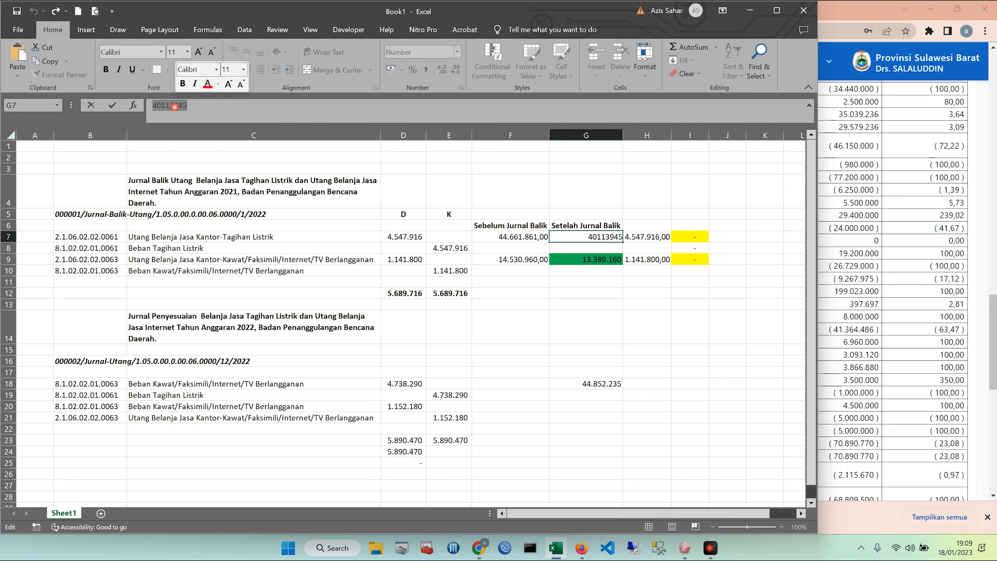
key(ctrl+c)
click(532, 388)
click(267, 114)
key(ctrl+v)
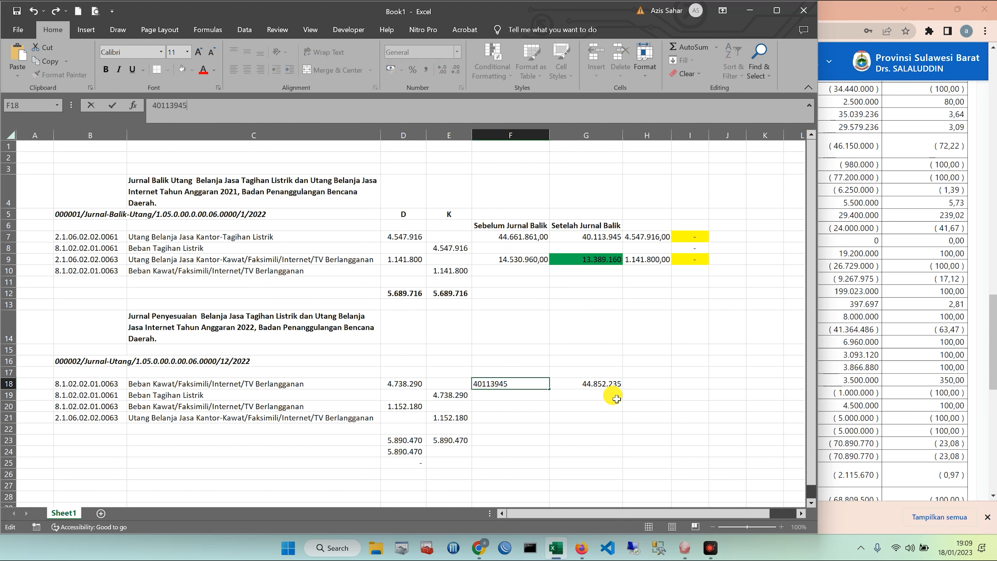
click(556, 427)
Enter the formula =G18-F18 in cell H18 to calculate the change in the electricity expense.
click(646, 387)
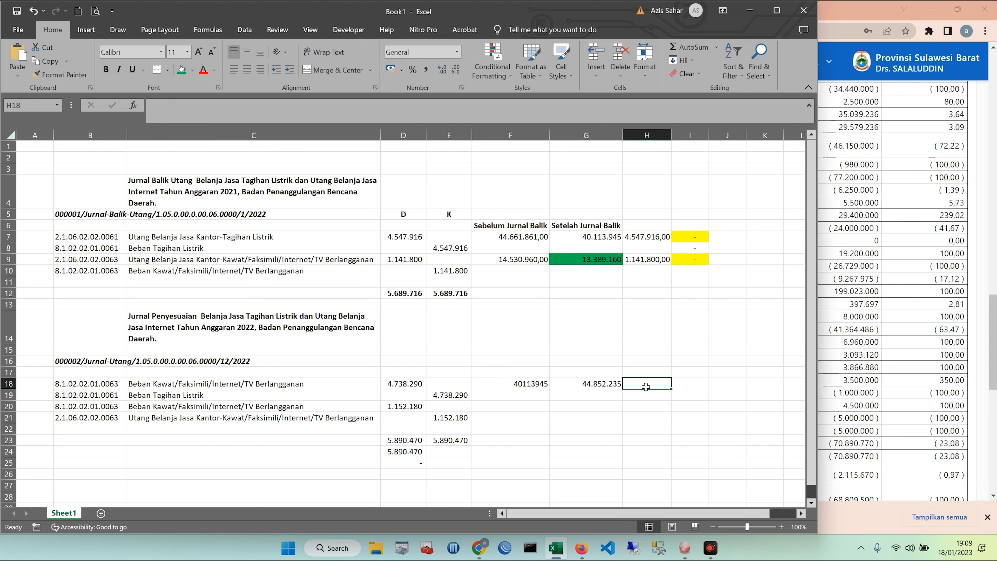
text(=)
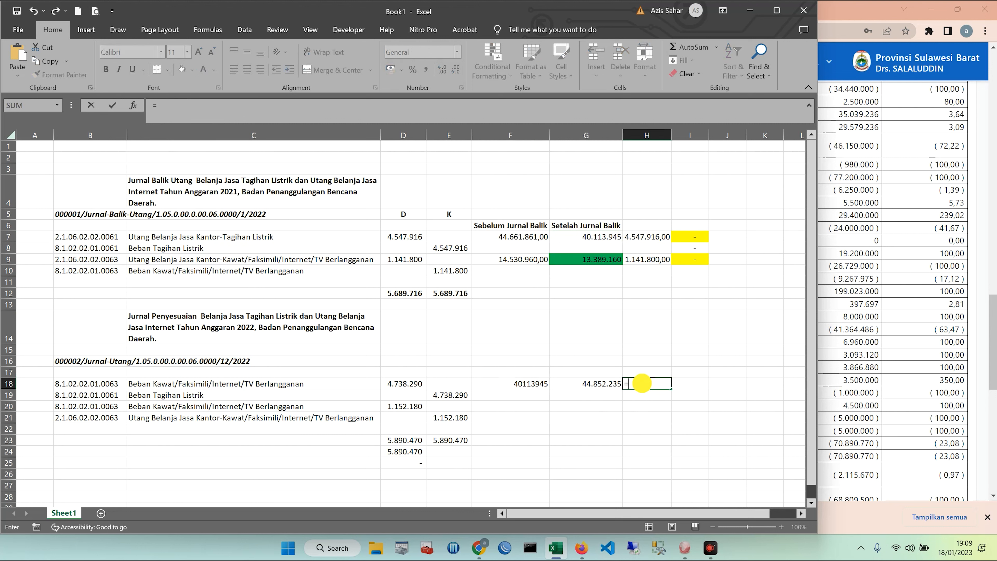
click(538, 387)
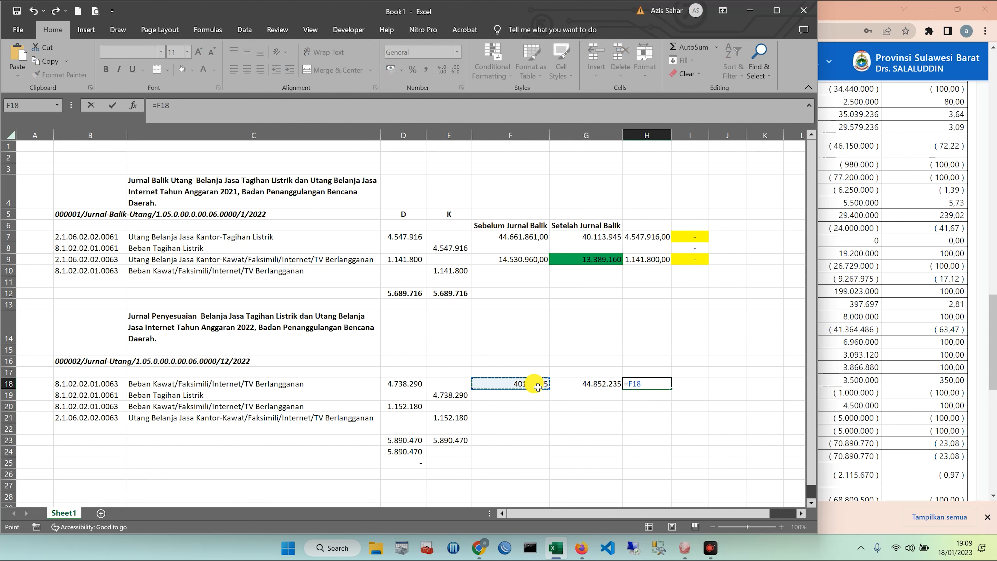
click(585, 384)
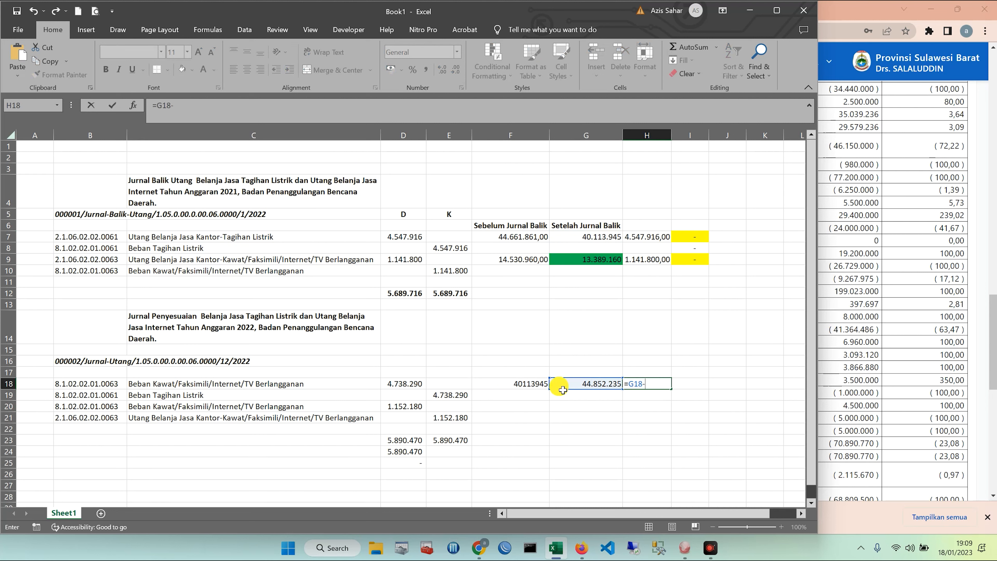
text(-)
click(531, 386)
key(Return)
click(661, 397)
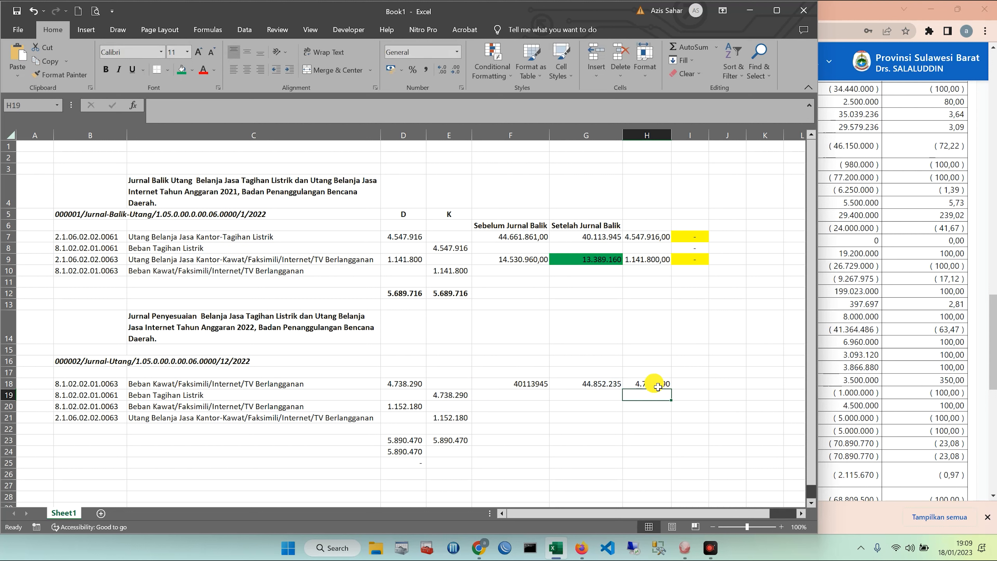
Enter the check formula =D18-H18 in cell I18 to compare the electricity journal amount with the LO change.
click(690, 384)
text(=)
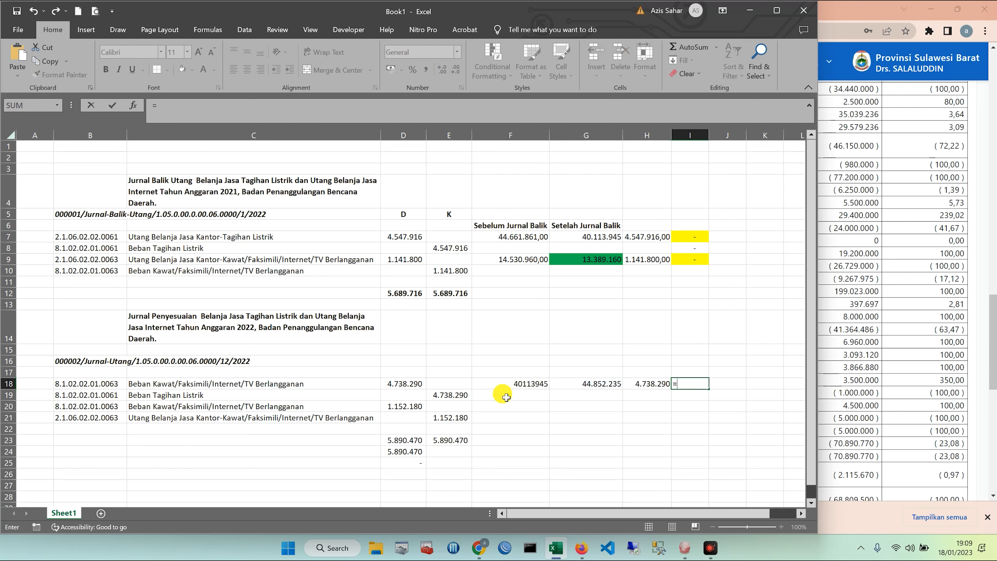
click(410, 388)
text(-)
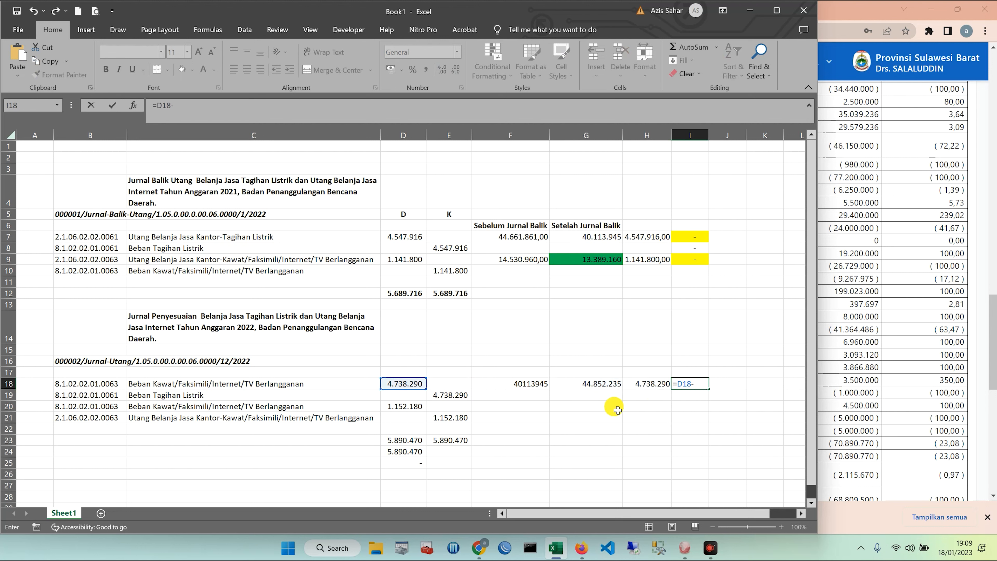
click(648, 385)
key(Return)
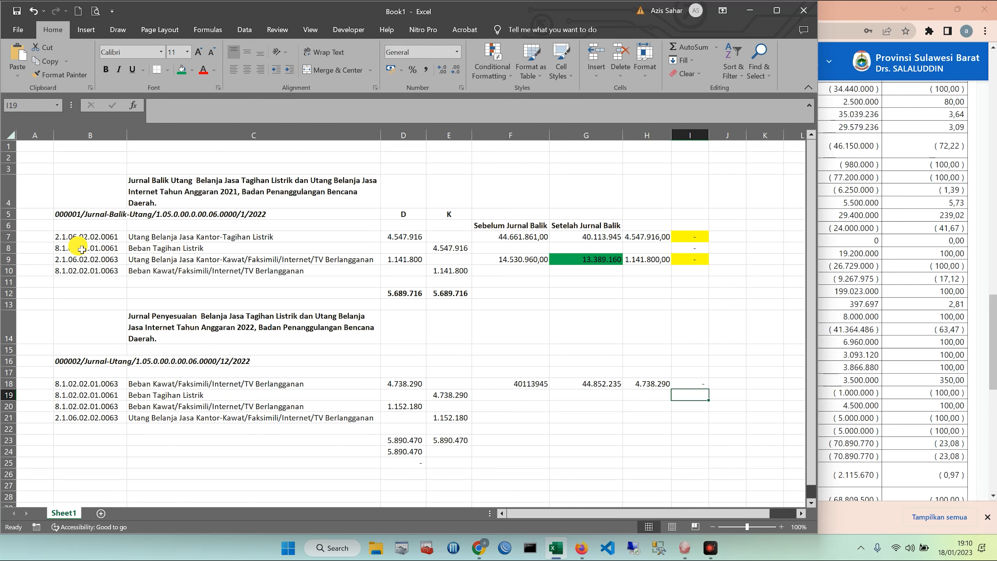
Correct the account in row 18 by copying 8.1.02.02.01.0061 Beban Tagihan Listrik from B19:C19 to B18:C18.
drag(94, 396, 147, 398)
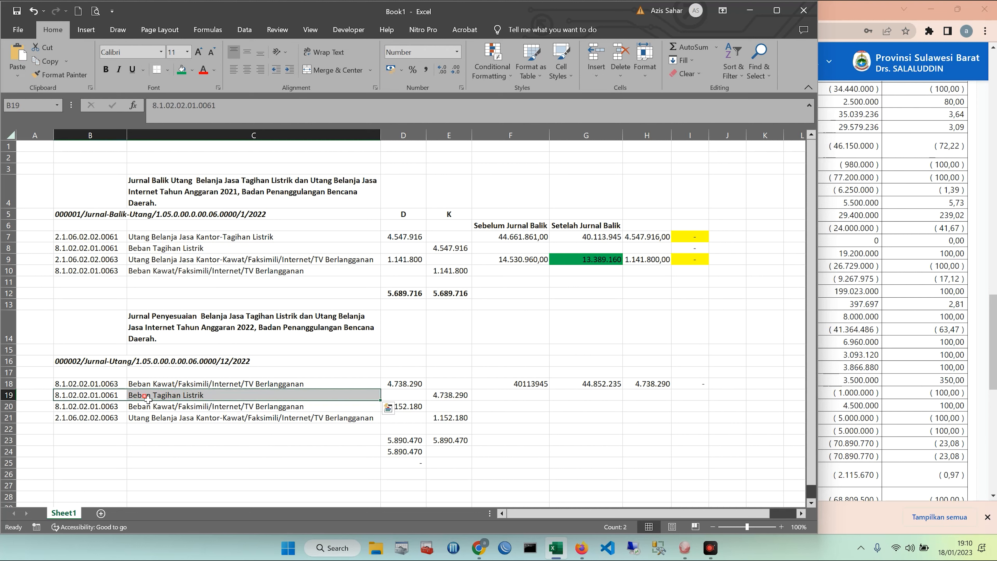
key(ctrl+c)
click(103, 383)
key(ctrl+v)
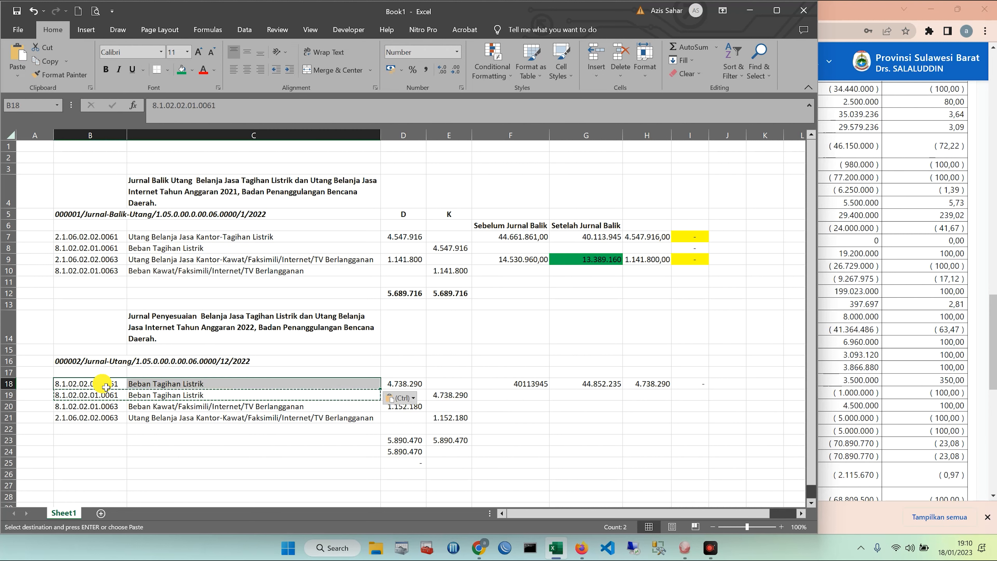
Replace the account in row 19 with 2.1.06.02.02.0061 Utang Belanja Jasa Kantor-Tagihan Listrik copied from B7:C7.
drag(88, 237, 157, 237)
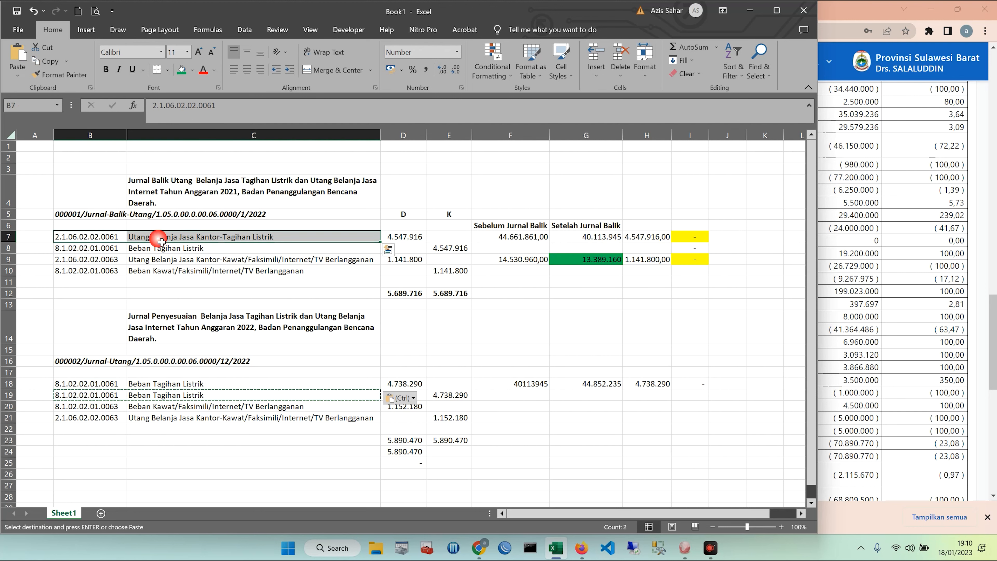
key(ctrl+c)
click(94, 396)
key(ctrl+v)
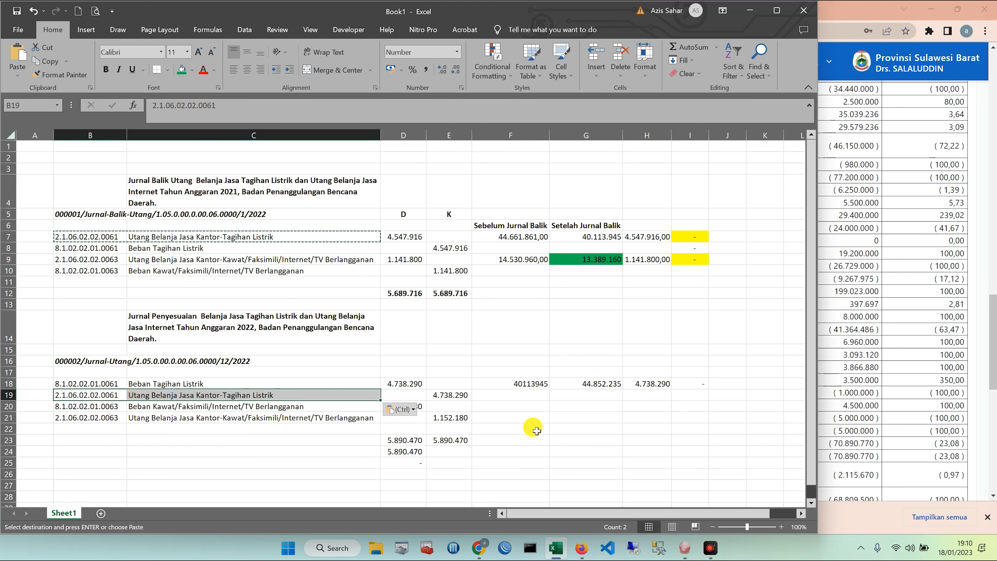
Copy the 2022 Beban Kawat/Faksimili/Internet/TV Berlangganan amount 14.541.340 from the SIPD LO report into Excel cell G20 as a number.
click(559, 418)
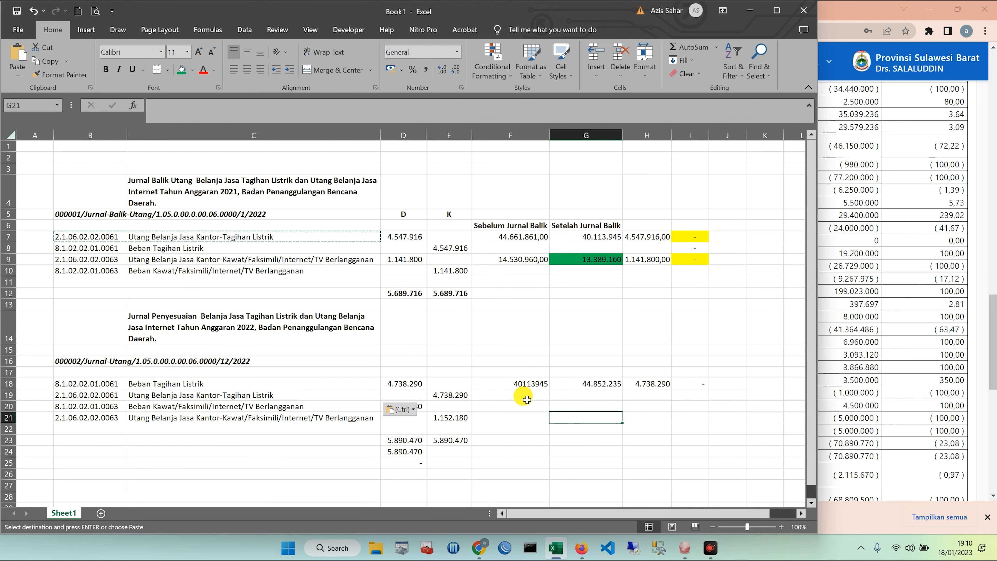
click(844, 397)
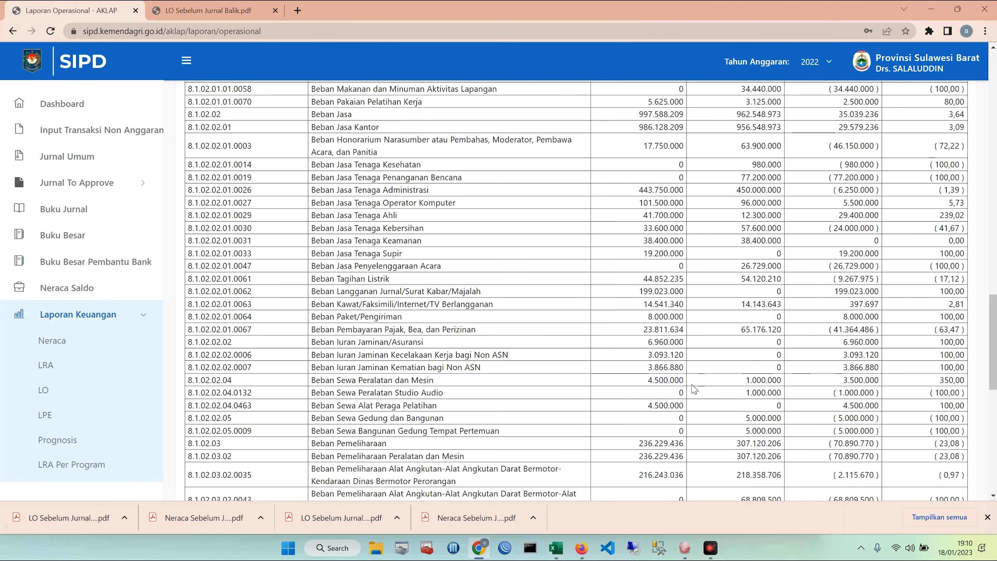
drag(641, 304, 686, 306)
click(560, 549)
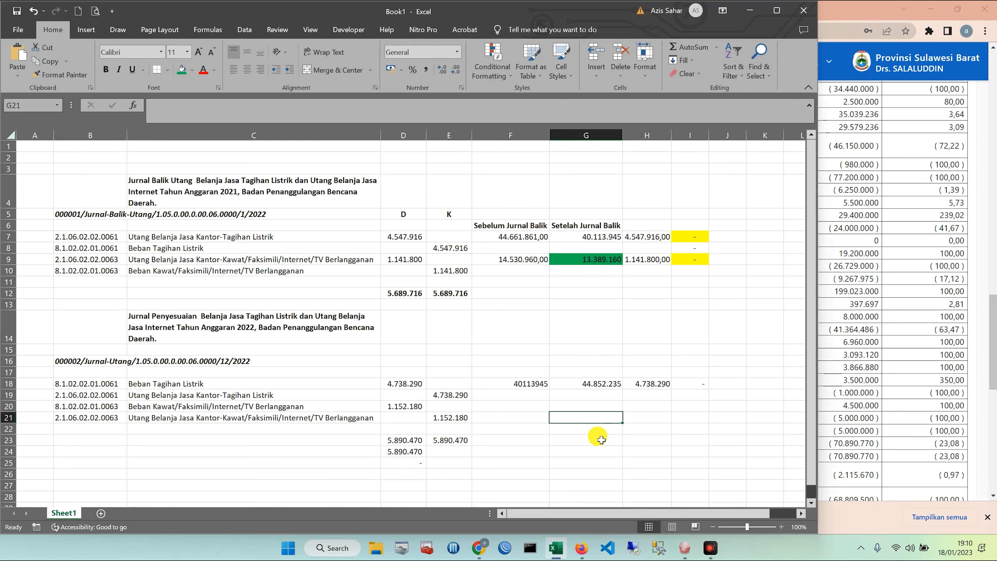
click(598, 407)
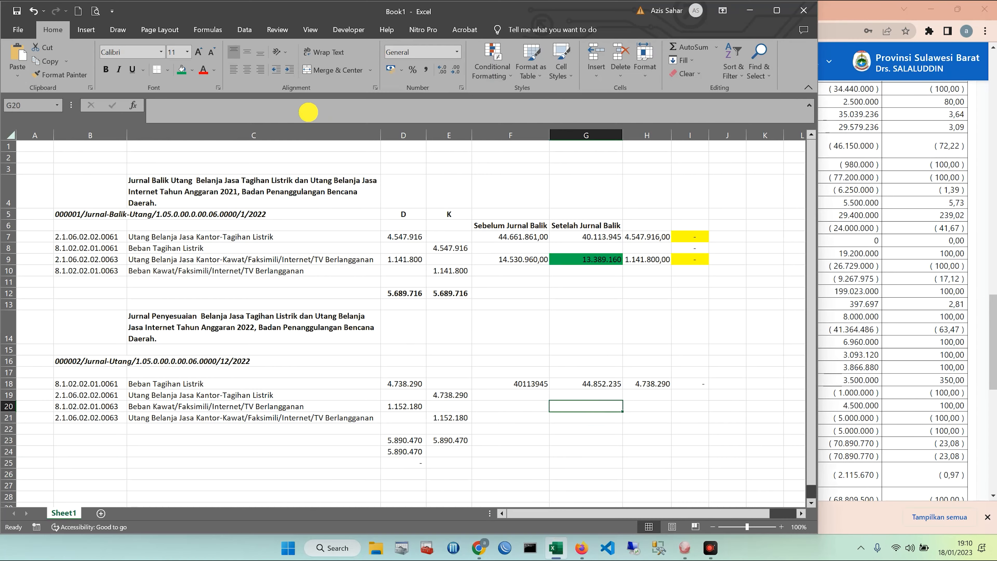
click(308, 112)
key(ctrl+v)
key(Return)
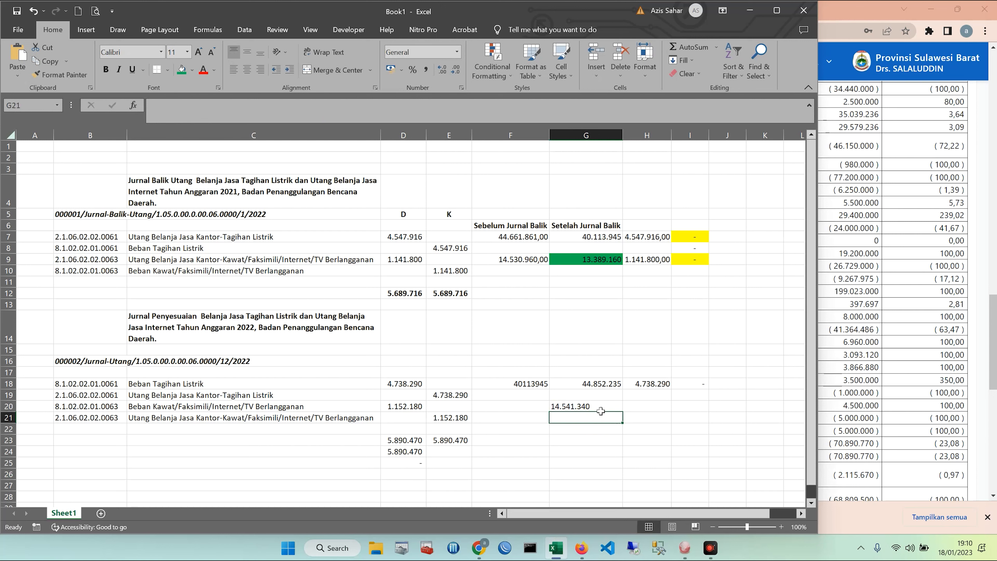
click(598, 406)
click(322, 116)
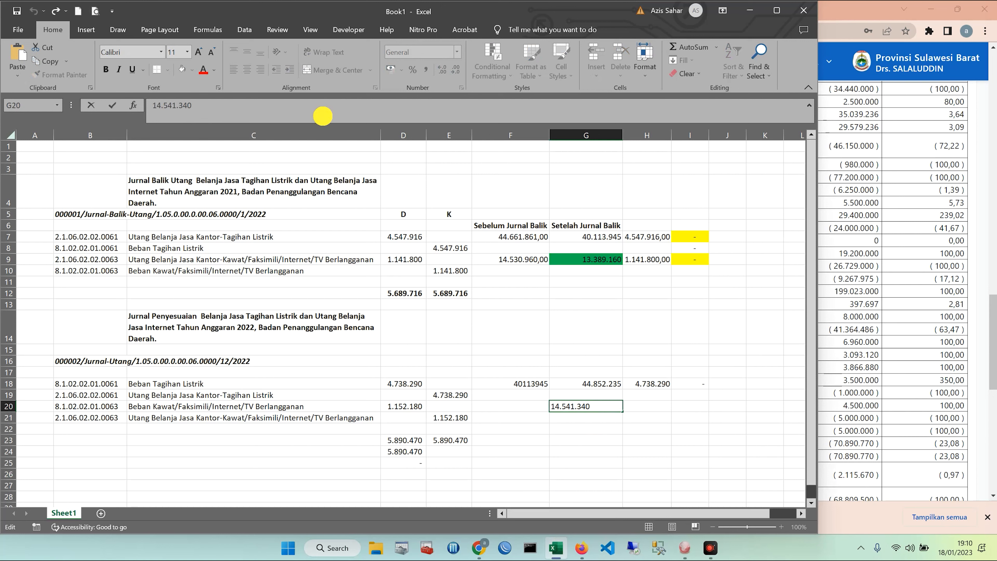
click(609, 452)
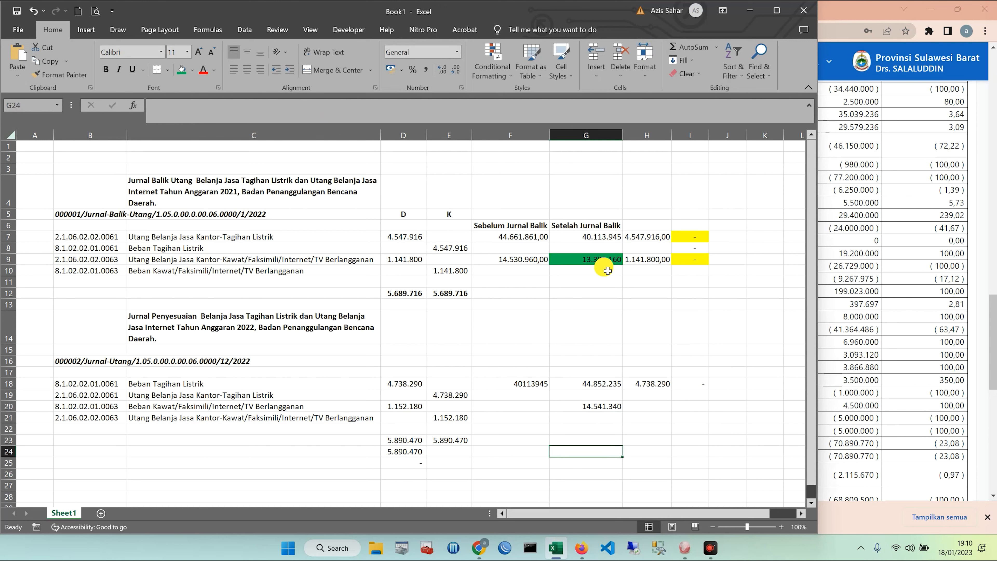
Copy the Setelah Jurnal Balik internet expense amount 13389160 from cell G9 into F20 as the before-adjustment amount.
click(603, 263)
click(209, 105)
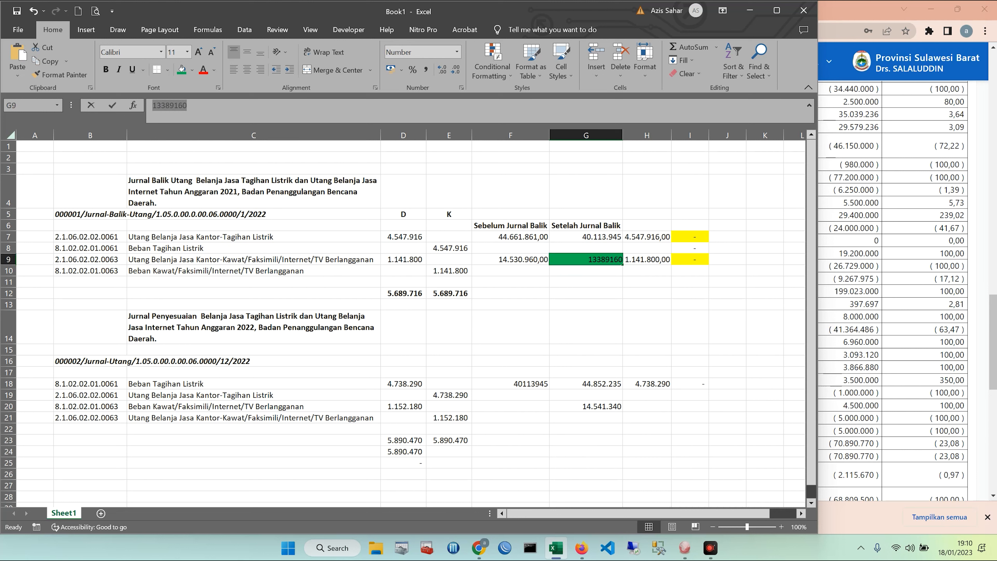
click(535, 409)
click(260, 119)
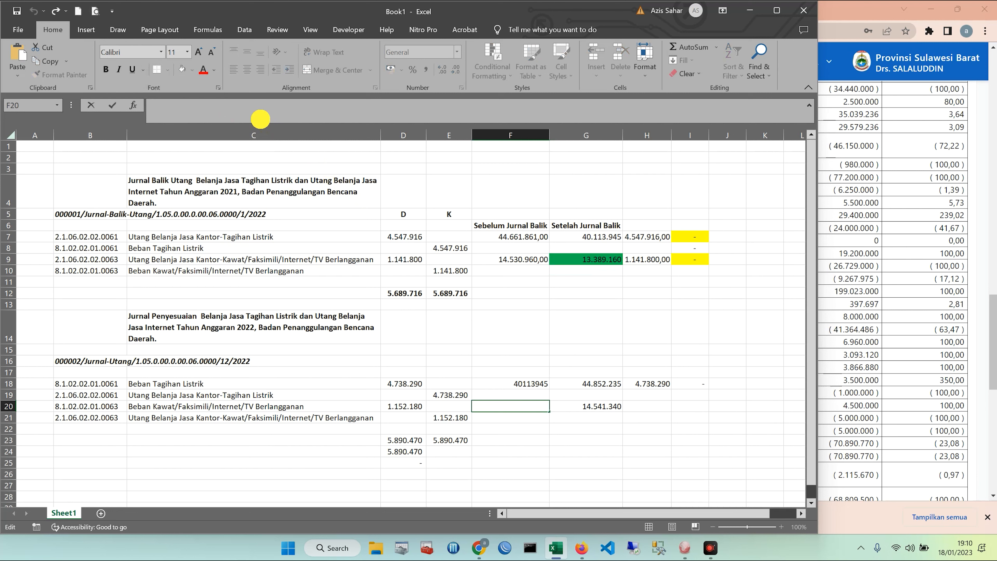
key(ctrl+v)
click(612, 452)
Copy the difference and check formulas from H18:I18 to H20:I20 for the internet expense row, and inspect both check cells.
click(657, 389)
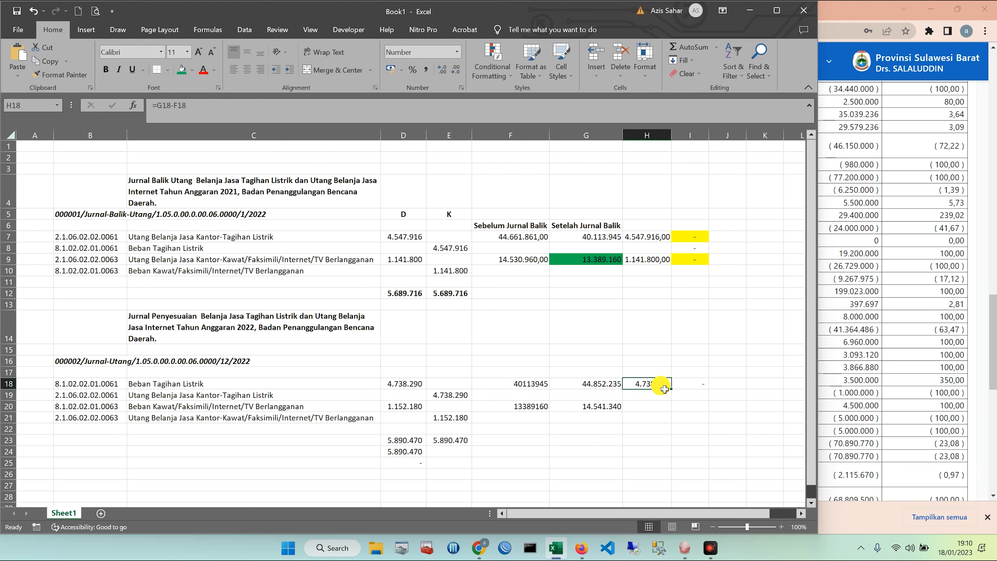
drag(664, 390, 704, 385)
key(ctrl+c)
click(645, 409)
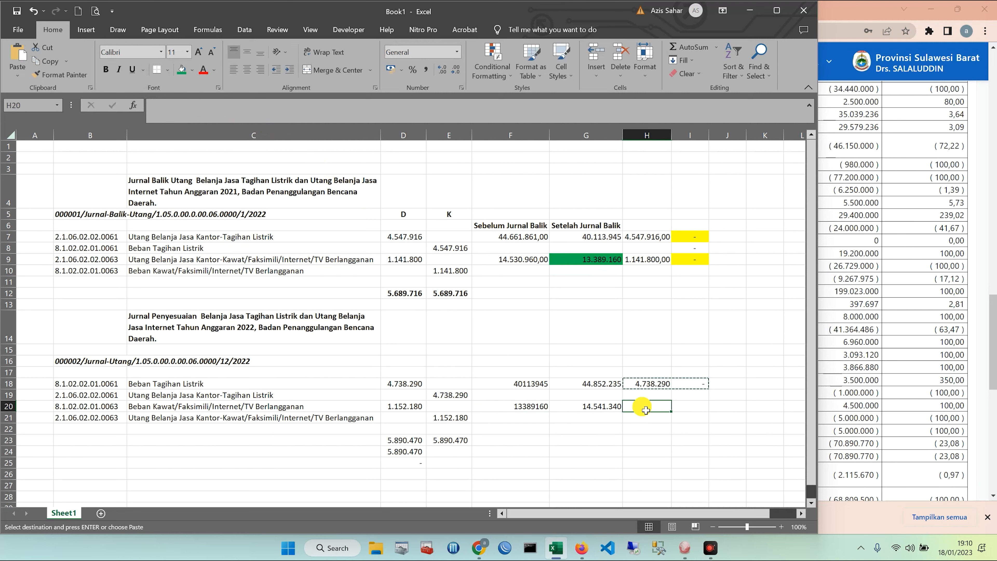
key(Return)
click(655, 439)
click(678, 409)
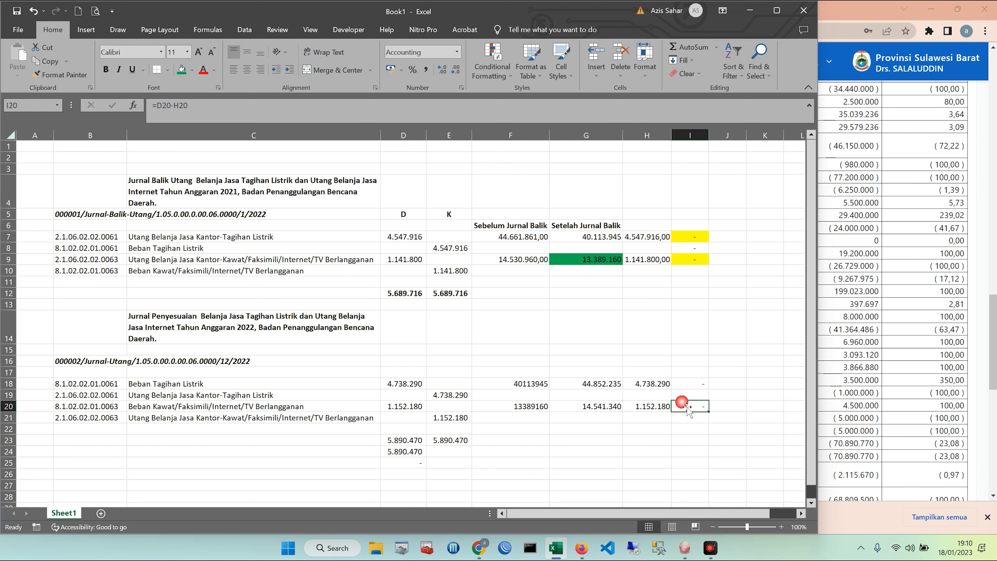
click(686, 389)
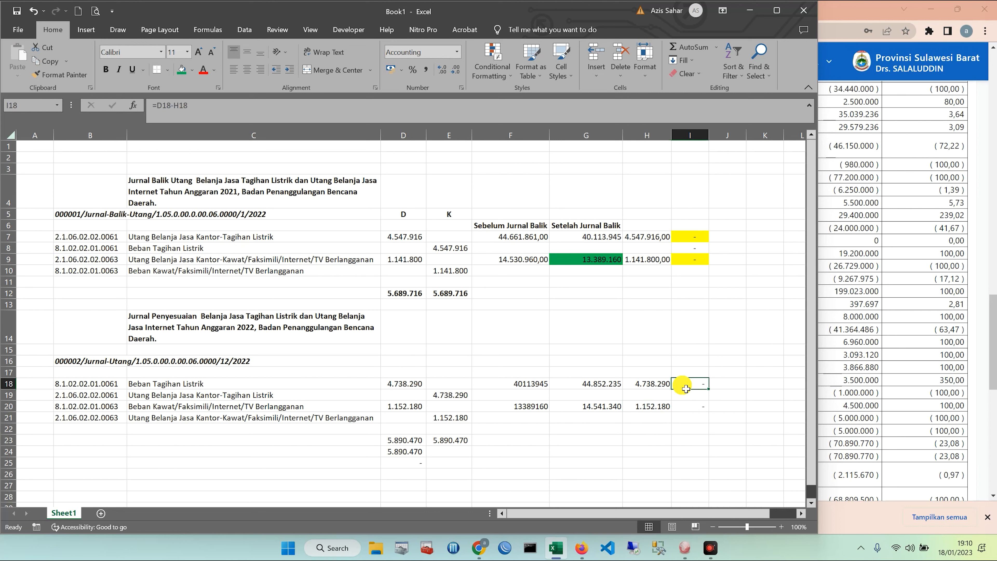
click(165, 183)
click(183, 325)
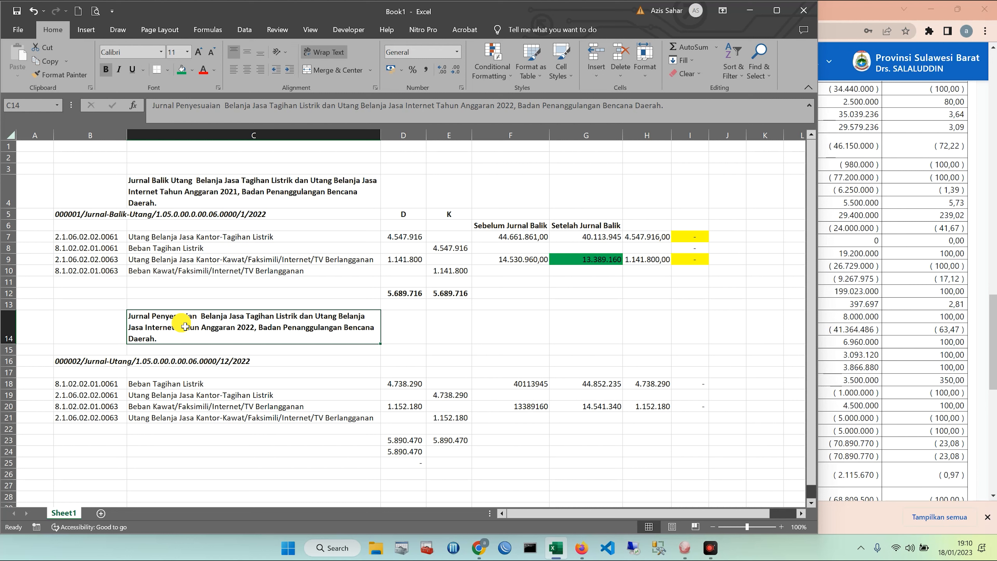
double_click(244, 328)
double_click(245, 328)
click(360, 327)
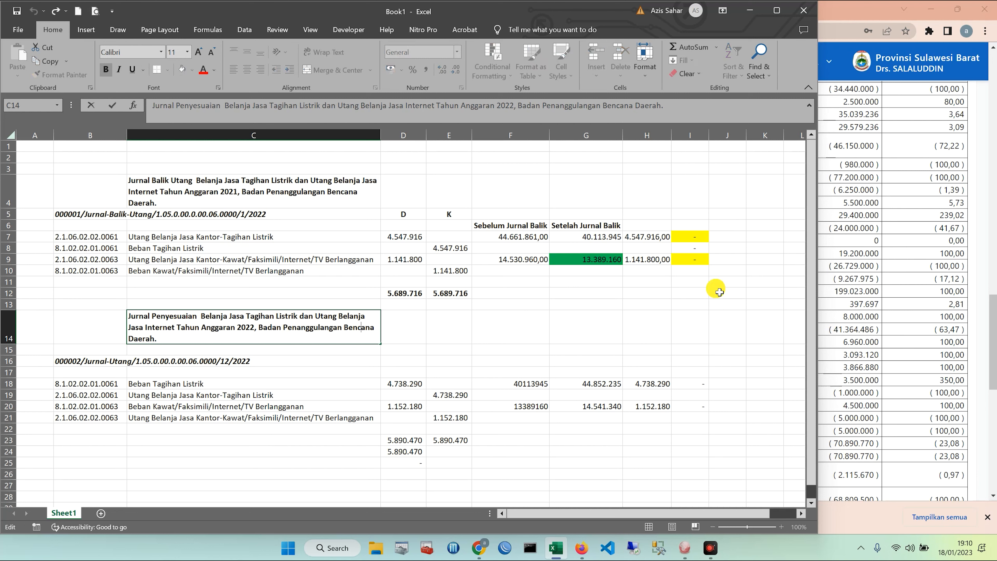
Switch to SIPD and unapprove the 000002/Jurnal-Utang journal in the list of general journals awaiting approval.
click(844, 285)
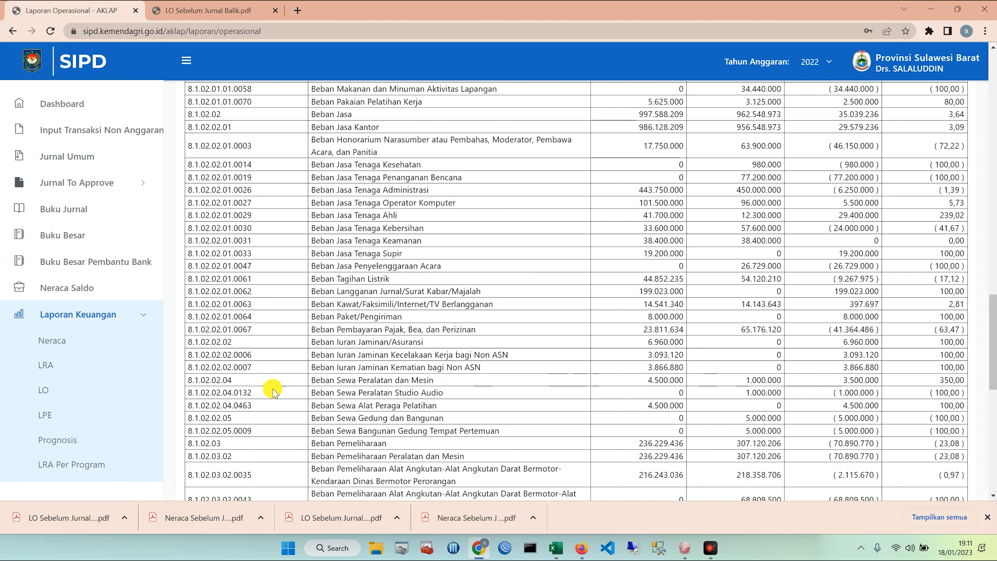
click(143, 316)
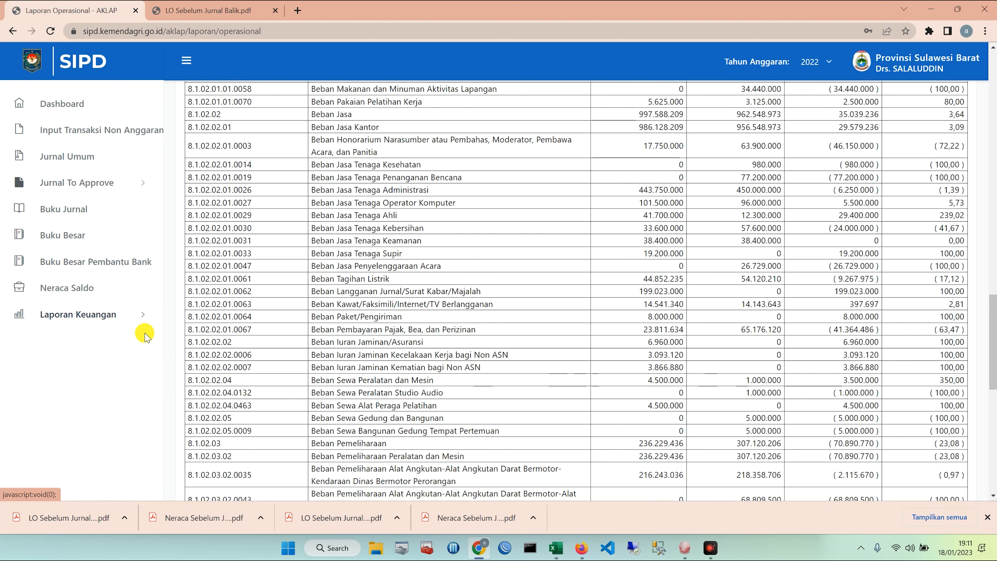
click(127, 184)
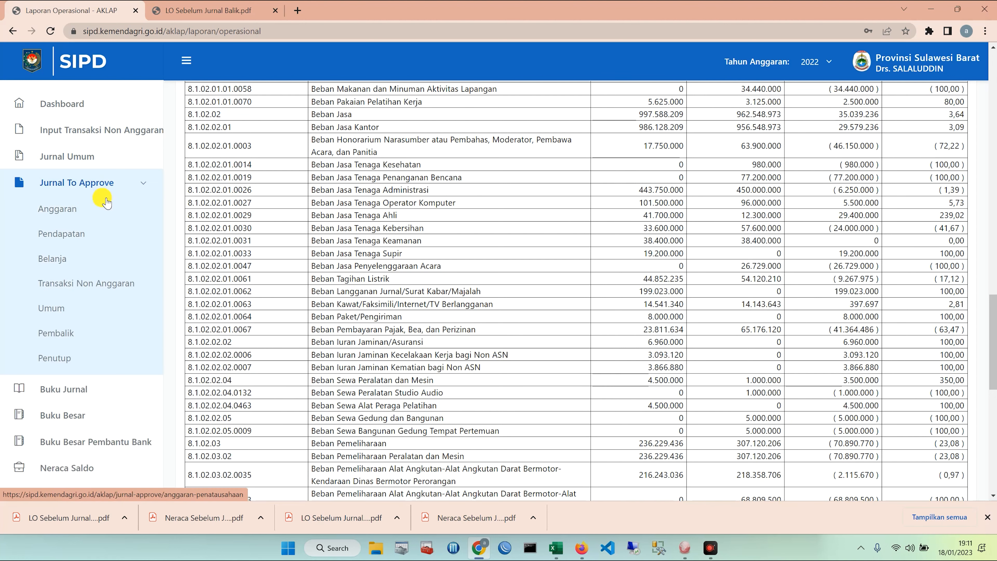
click(61, 314)
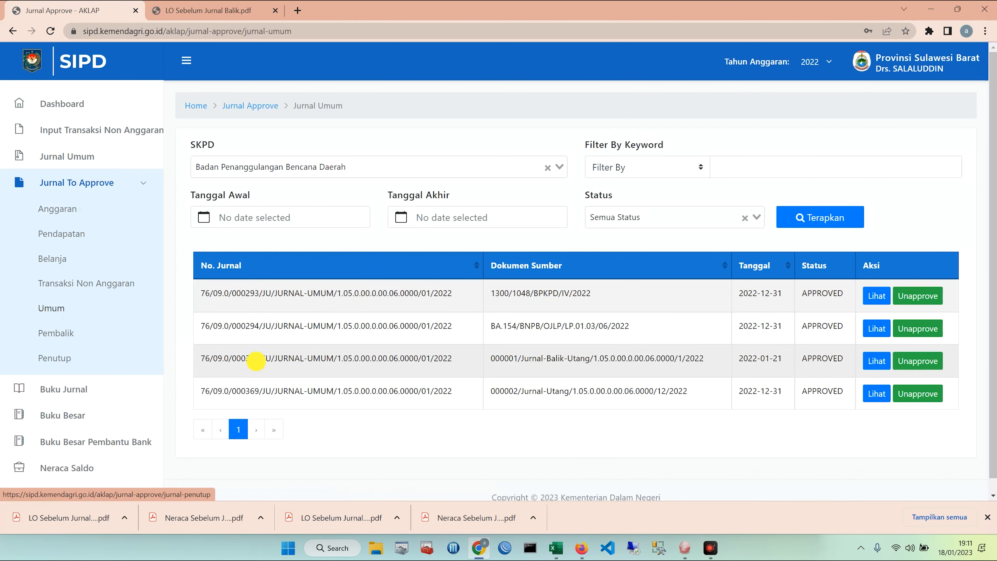
click(918, 394)
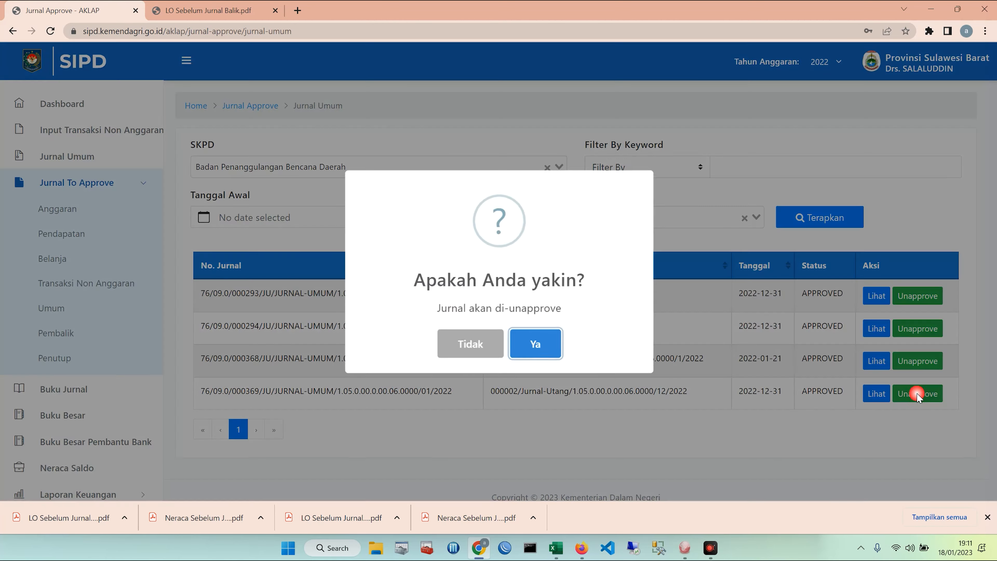
click(541, 345)
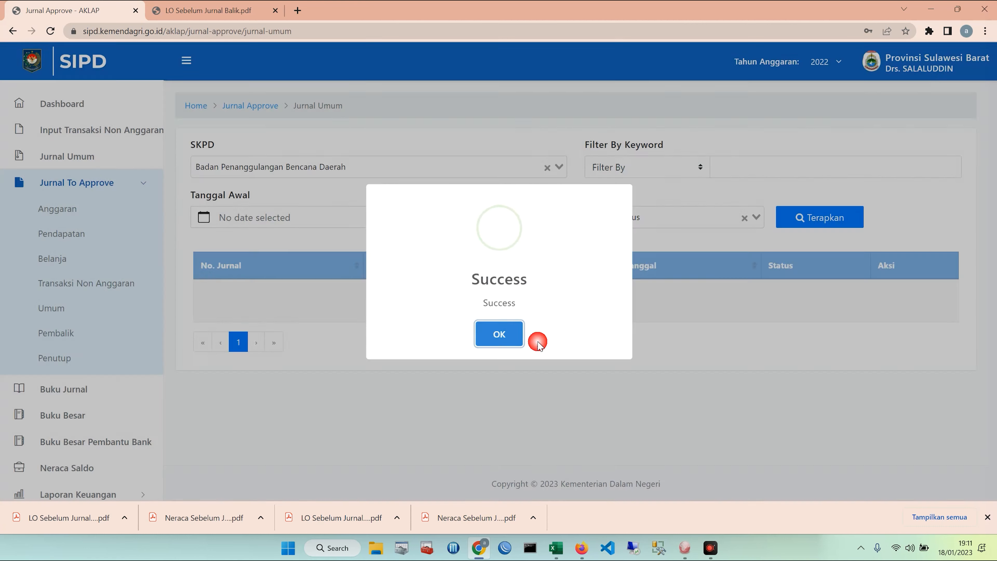
click(510, 342)
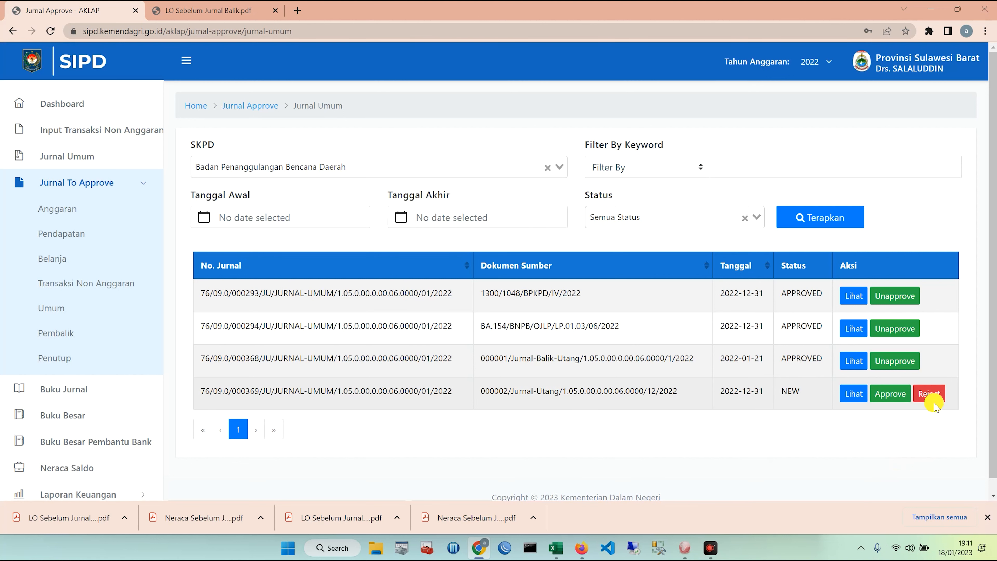
Reject the 000002/Jurnal-Utang journal with the reason Jurnal Salah and the note "Salah Nilai/Salah kode rekenig".
click(938, 397)
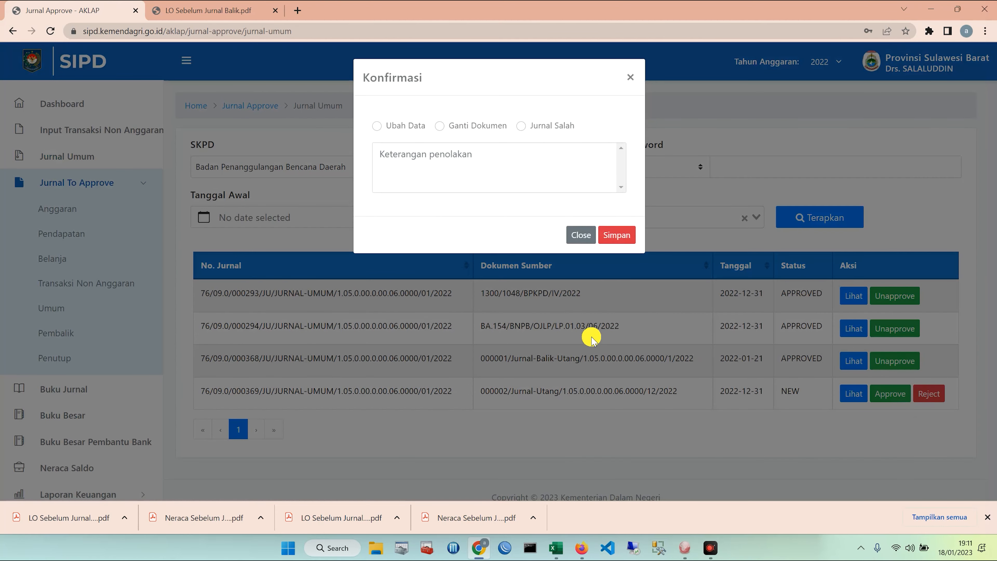
click(524, 127)
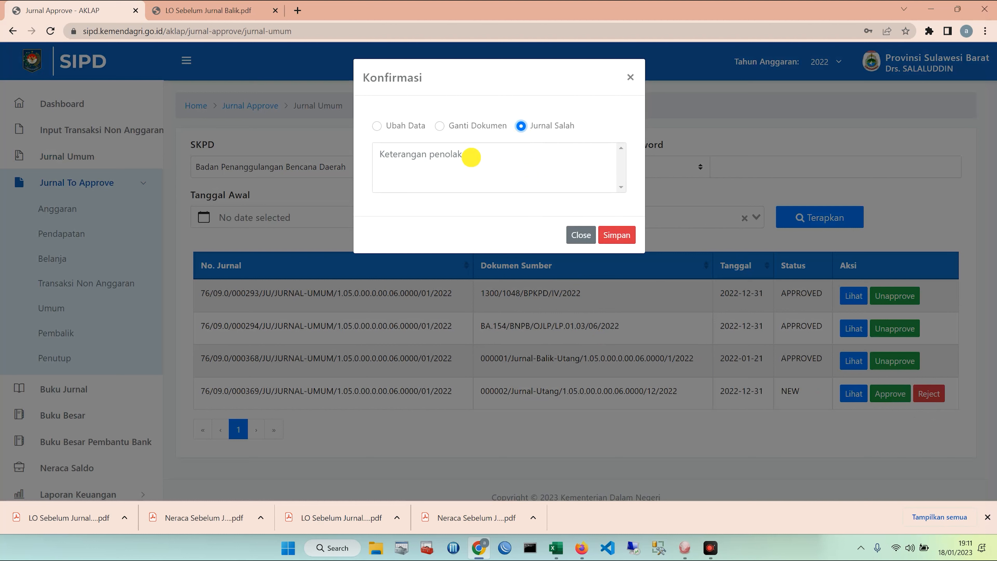
click(471, 157)
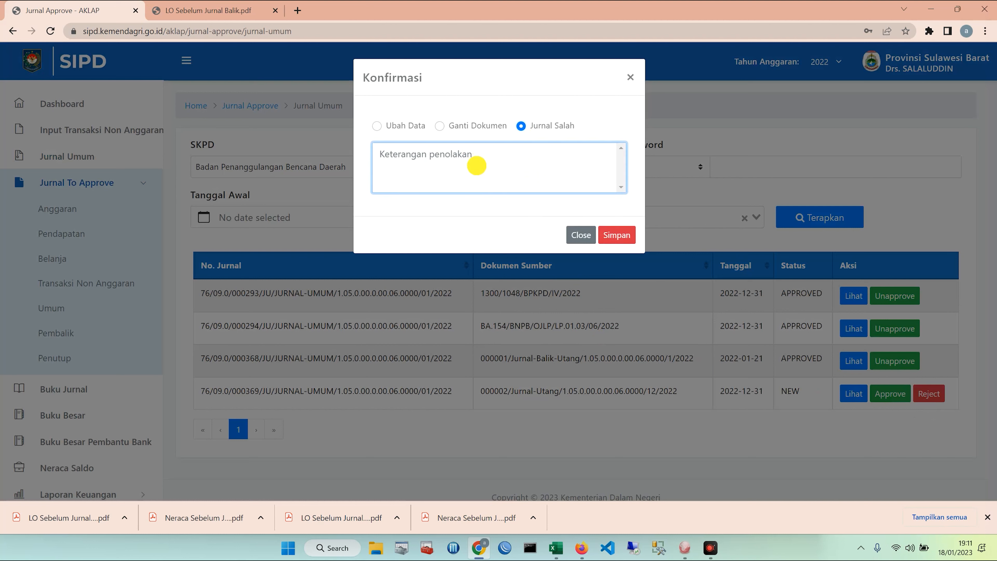
text(Salah Nilai/Salah kode rekenig)
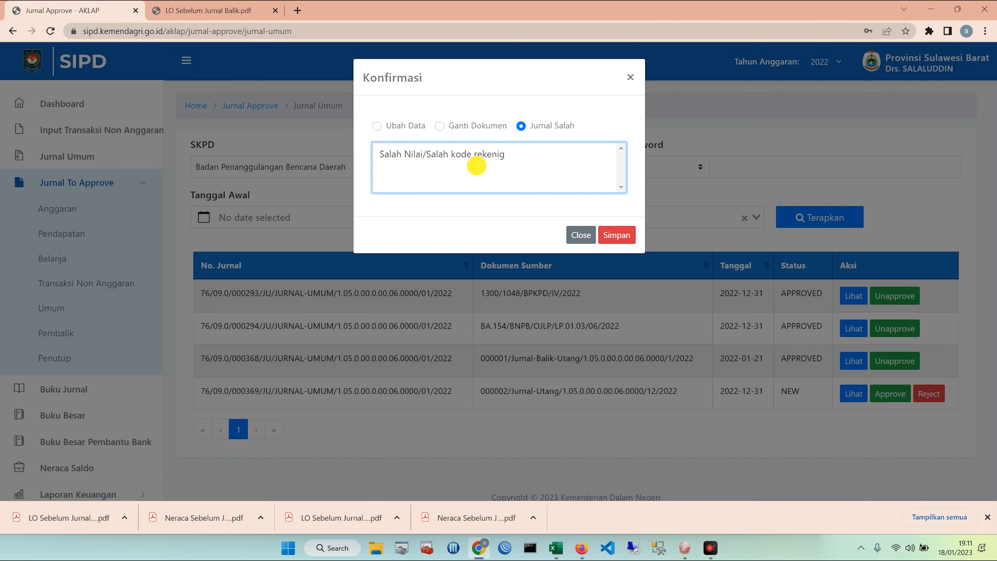
drag(516, 165, 364, 161)
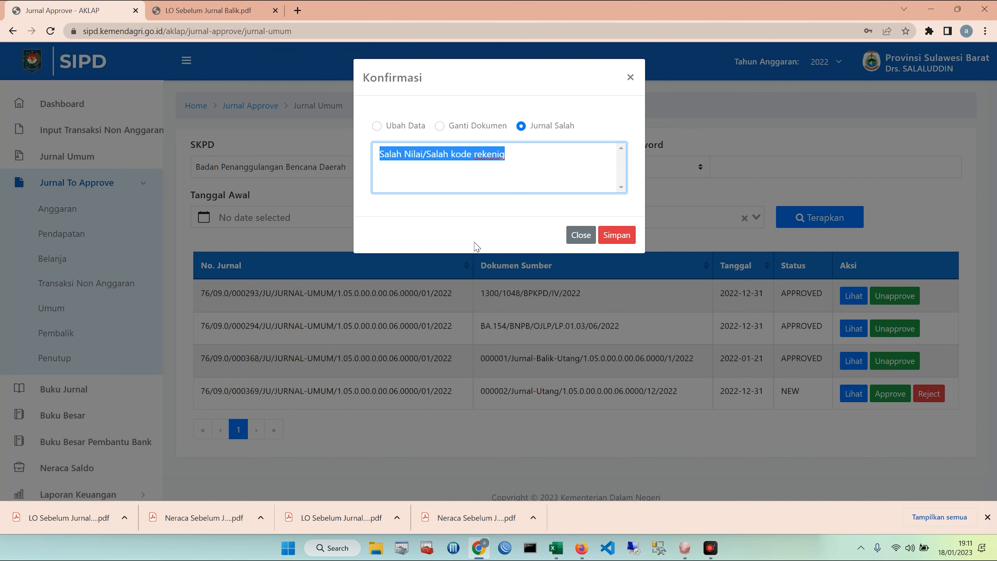
click(629, 237)
click(511, 344)
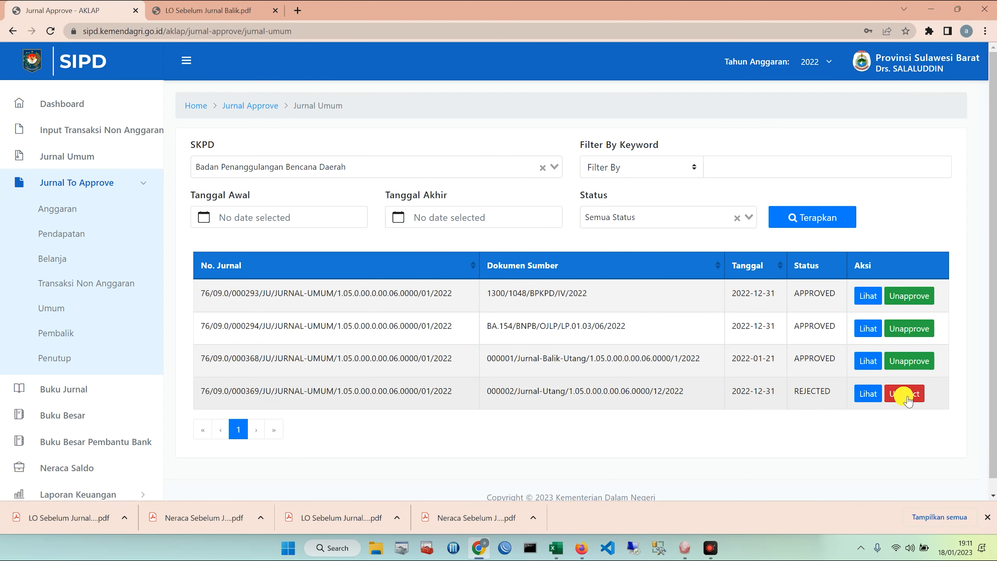
Show the rejected general journals and examine the rejected 000002/Jurnal-Utang entry and its delete option.
click(89, 156)
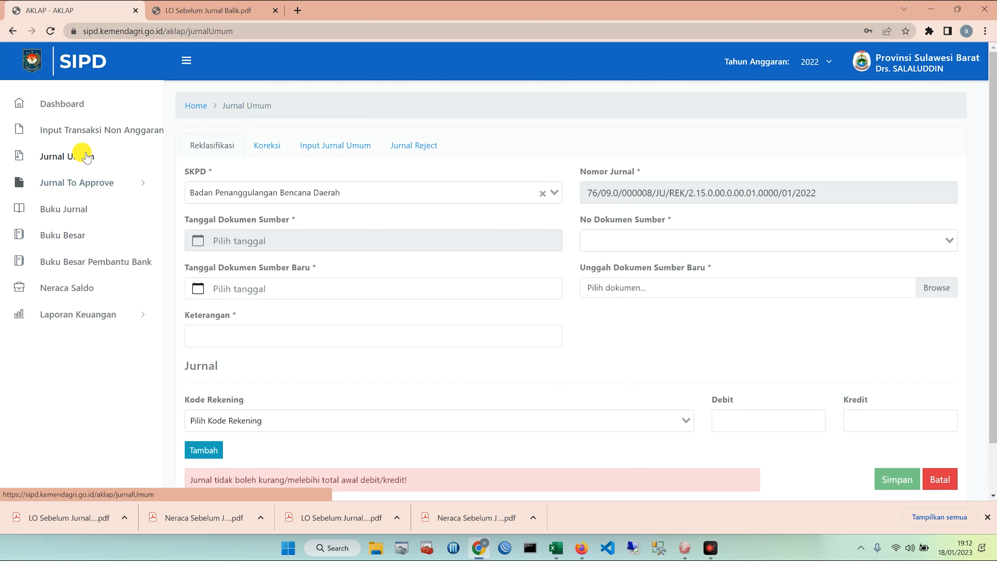
click(430, 148)
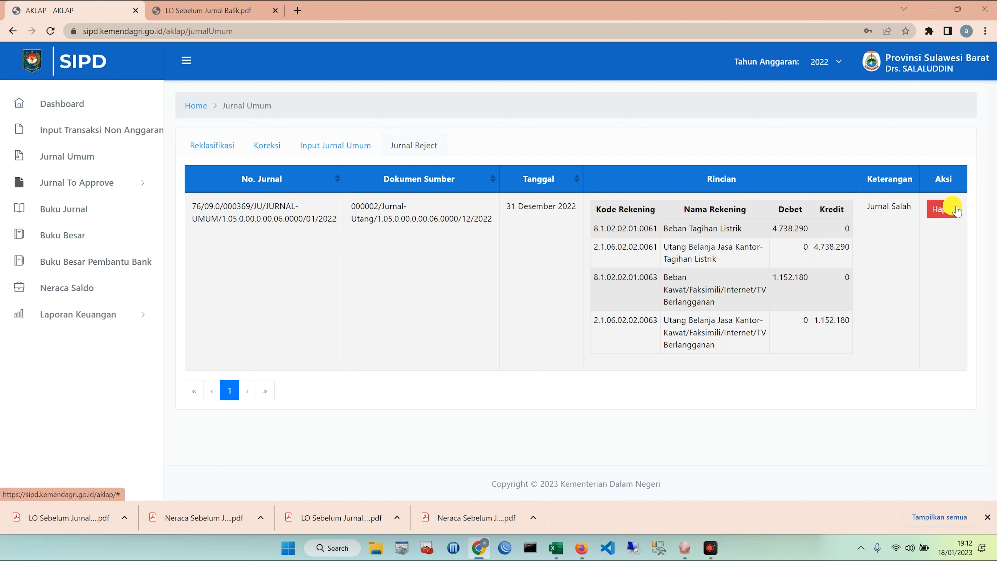
click(950, 213)
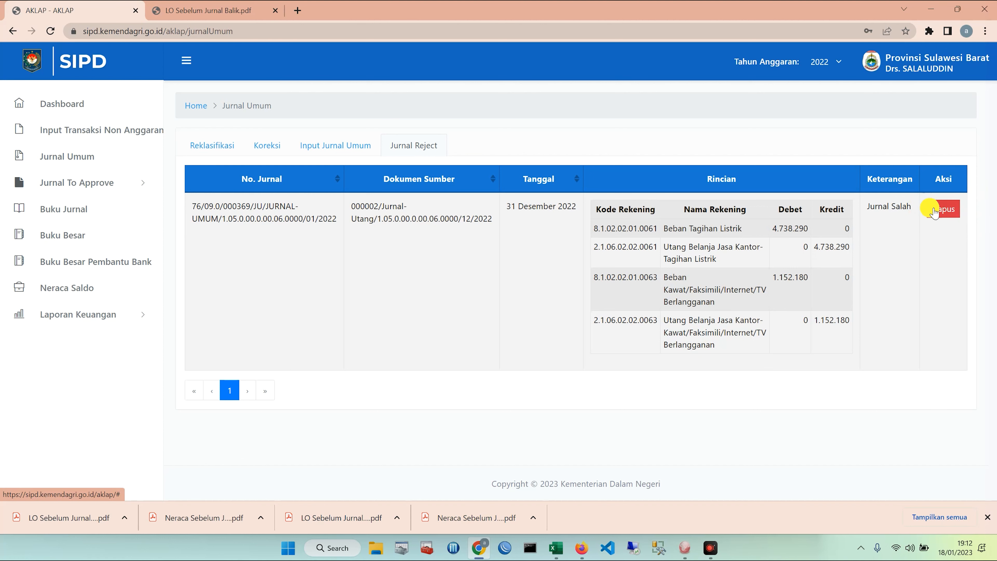
Return to the general journal approval list and unreject the 000002/Jurnal-Utang journal.
click(105, 182)
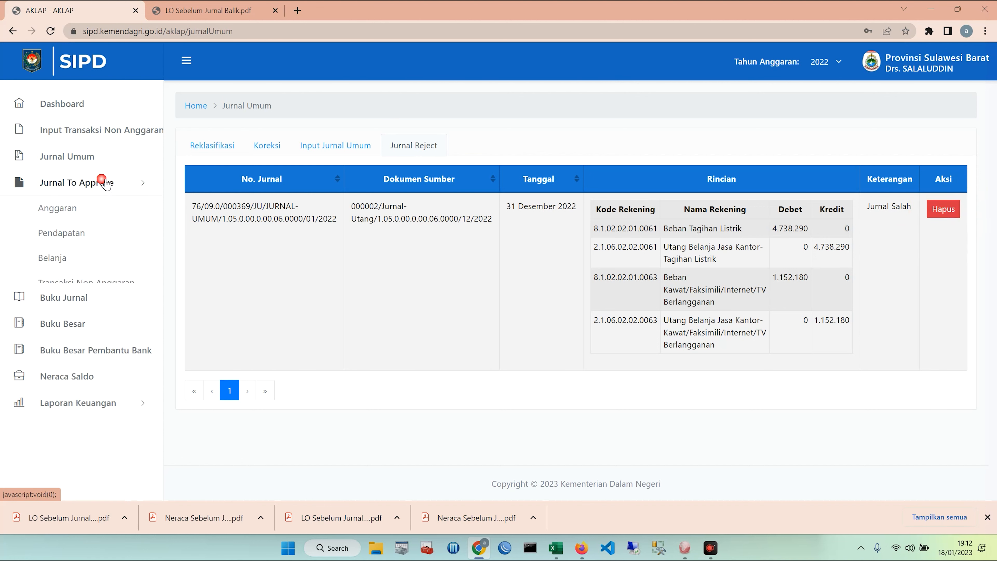
click(59, 308)
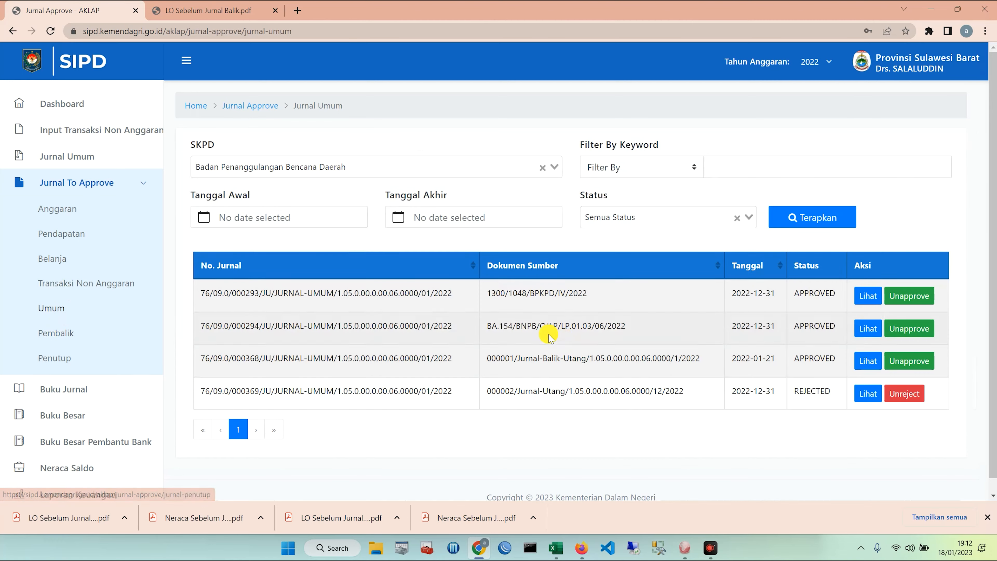
click(905, 393)
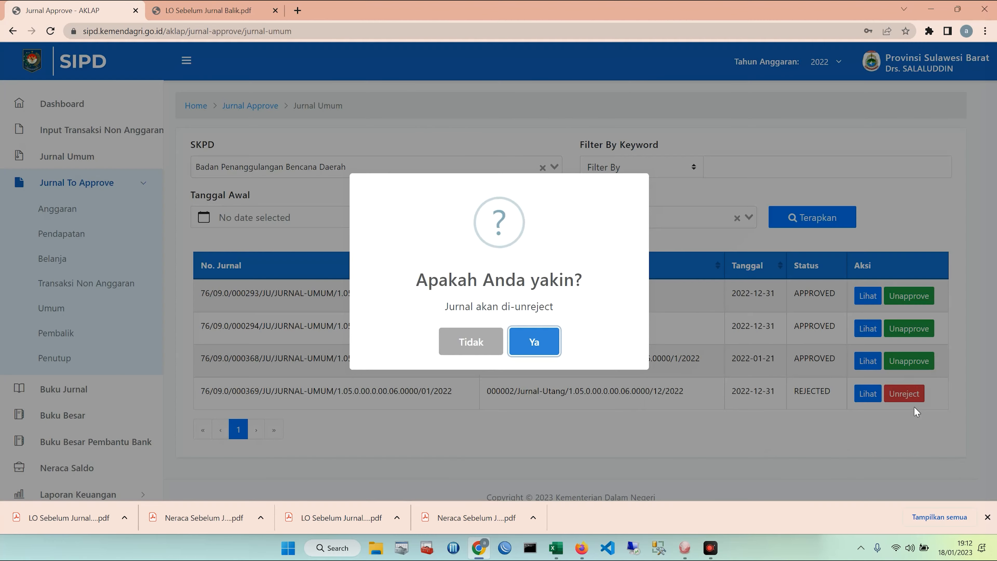
click(517, 342)
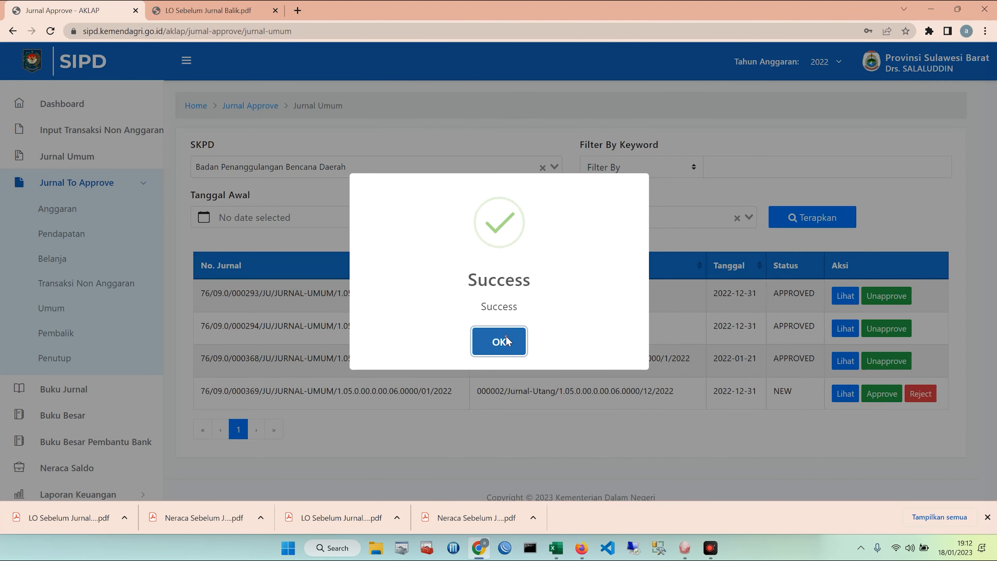
click(506, 340)
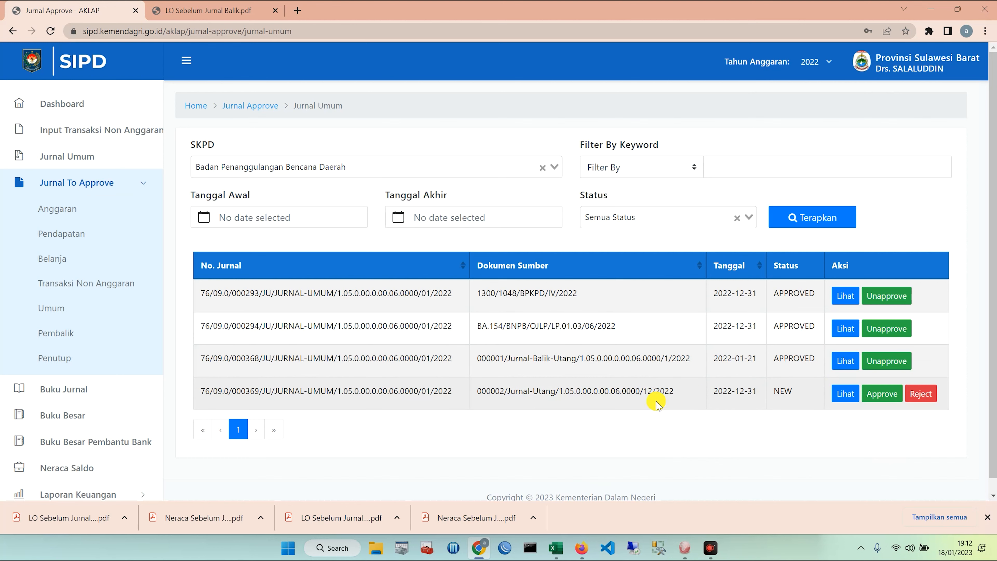
Approve the 000002/Jurnal-Utang journal dated 2022-12-31 again.
drag(674, 391, 479, 407)
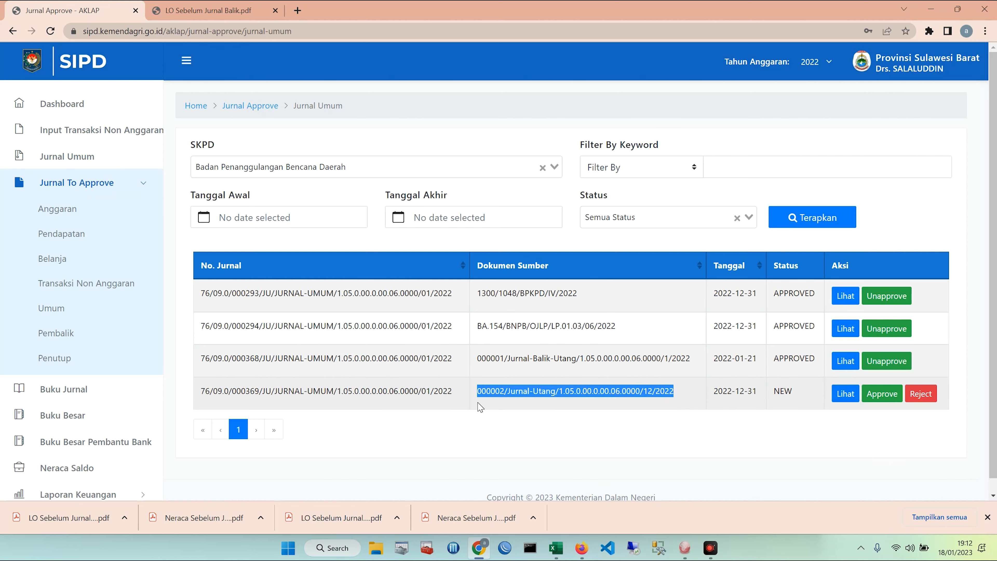
click(649, 447)
click(882, 394)
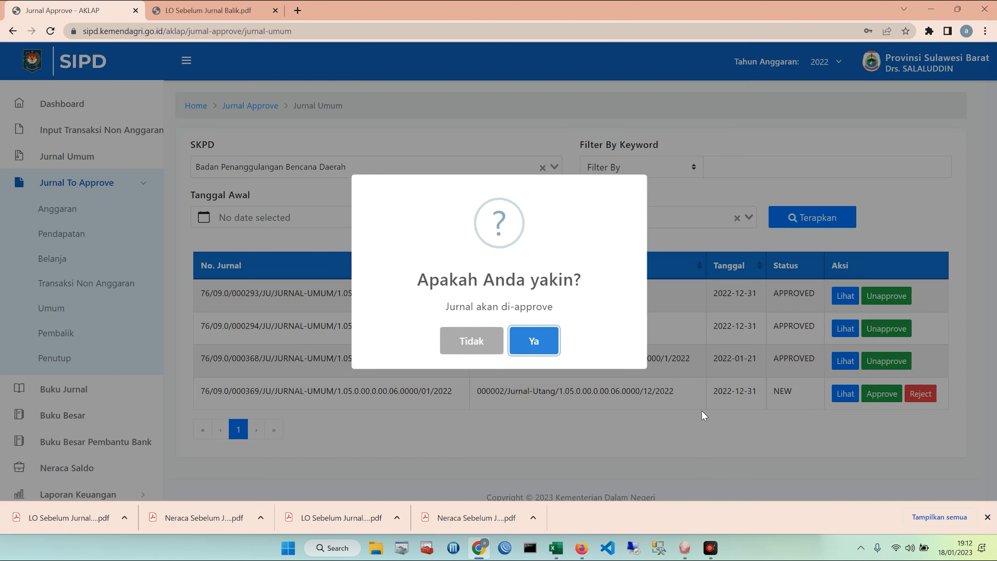
click(530, 343)
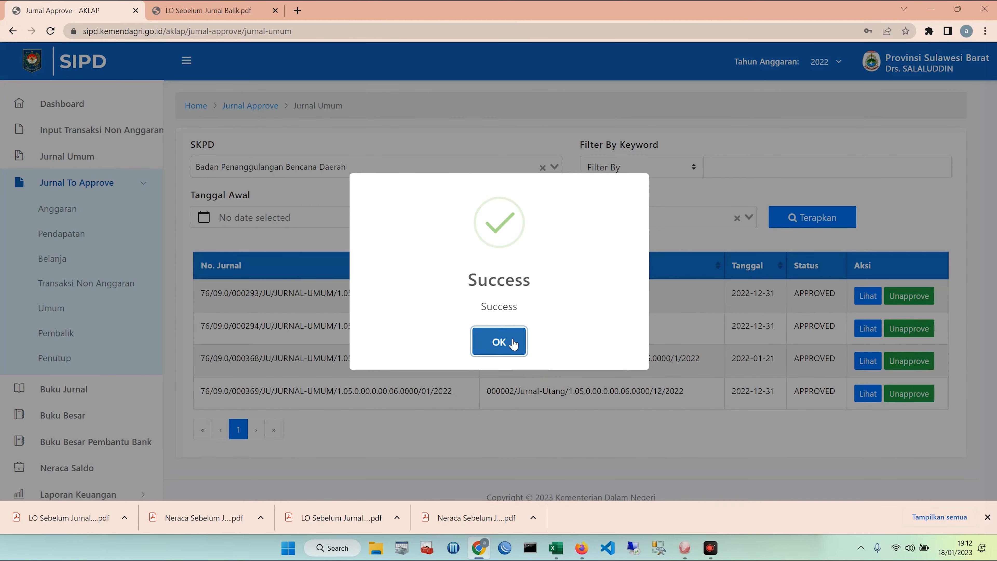
click(512, 344)
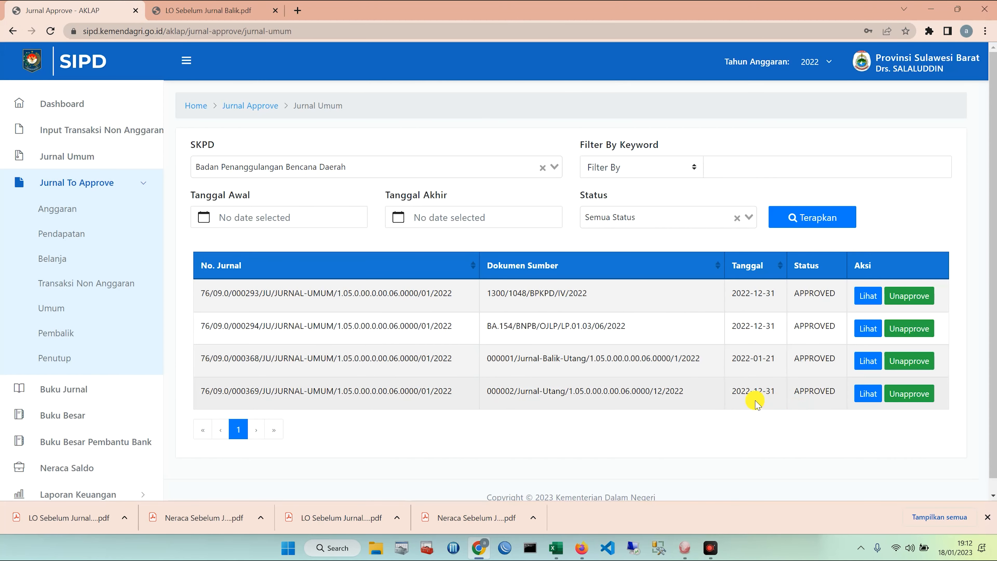
Switch to the Excel workbook, examine the account codes and names in the 000001/Jurnal-Balik-Utang rows, and return to SIPD's general journal approval list.
drag(685, 393, 494, 399)
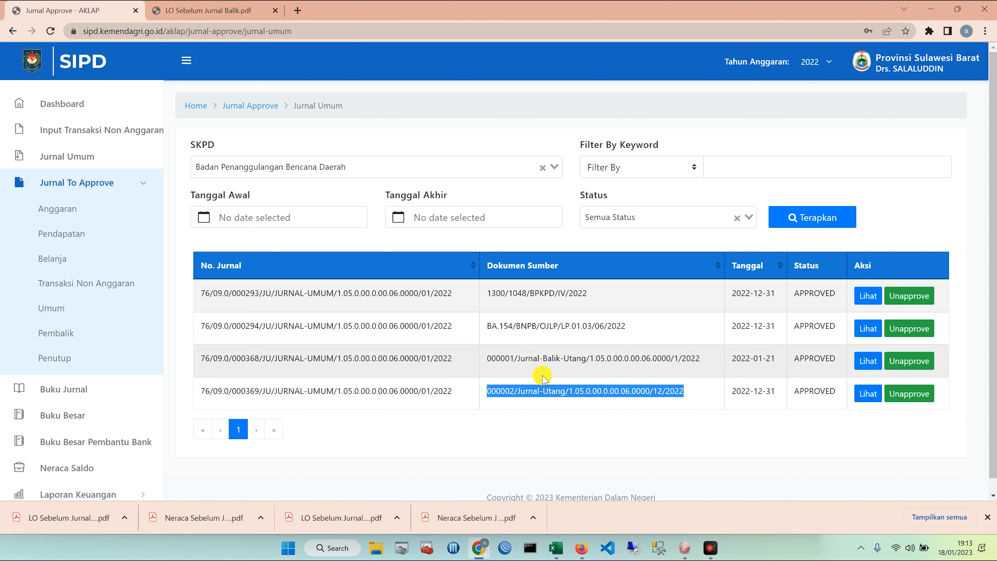
click(555, 548)
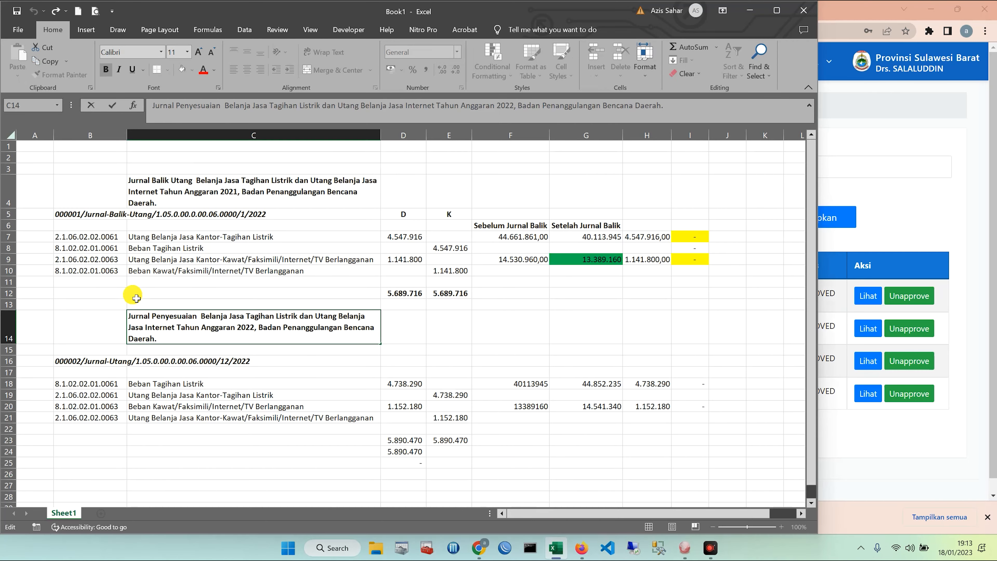
drag(87, 236, 204, 275)
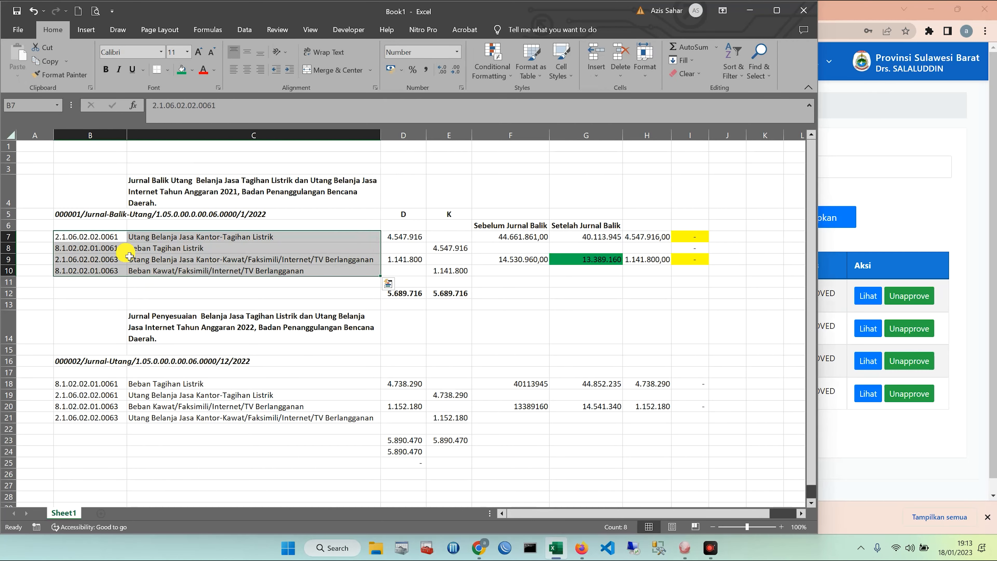
click(112, 241)
click(155, 239)
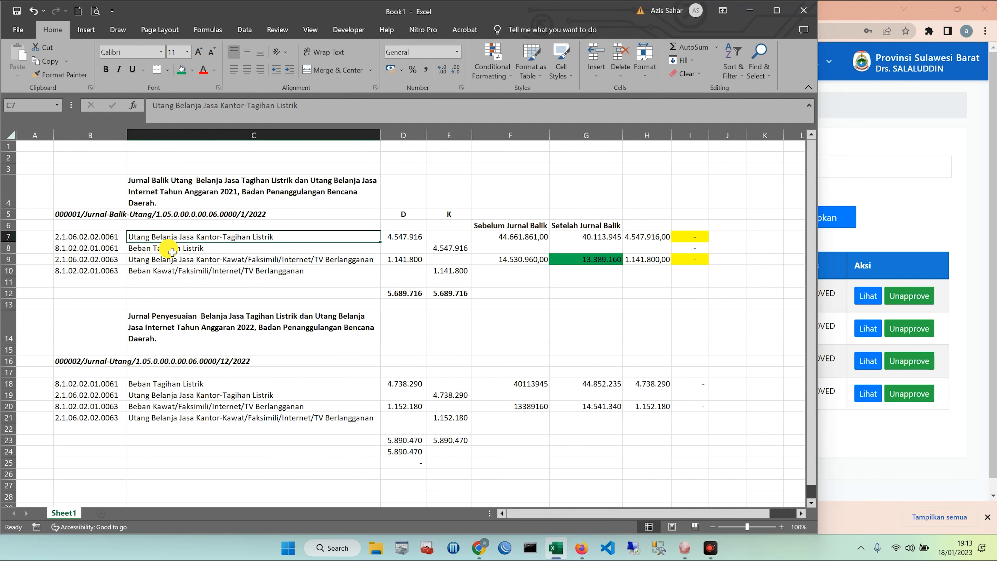
click(172, 252)
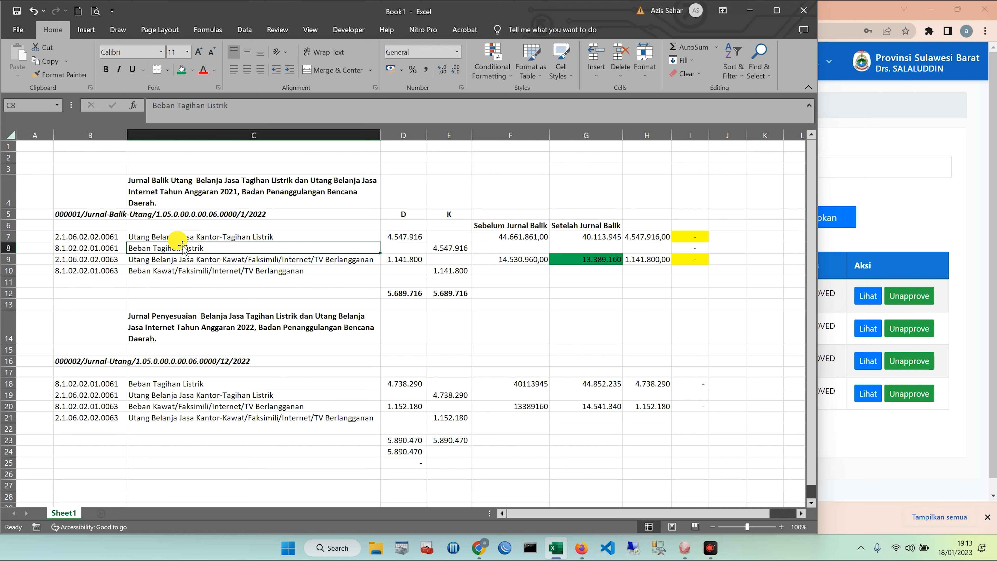
click(183, 238)
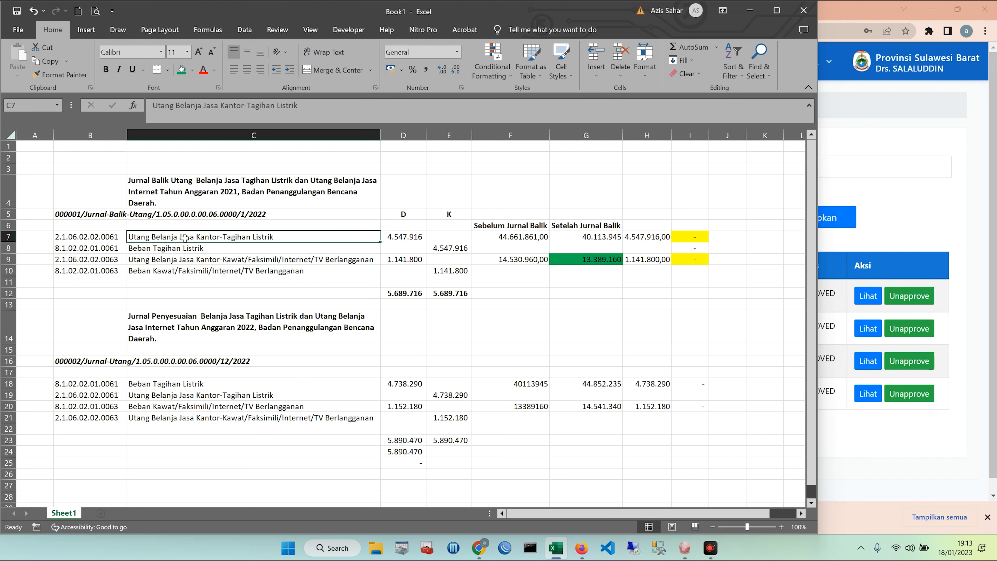
click(898, 207)
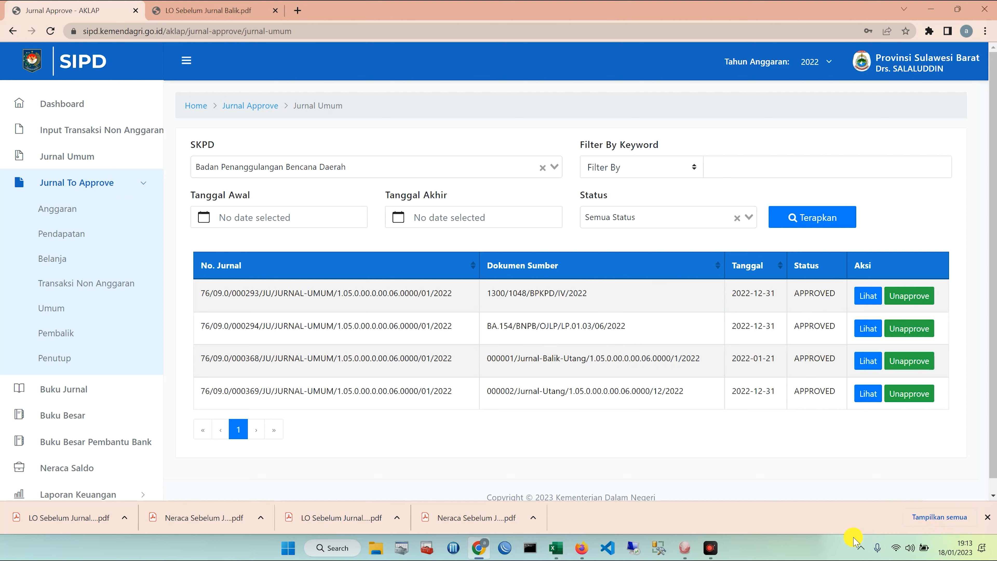
click(804, 461)
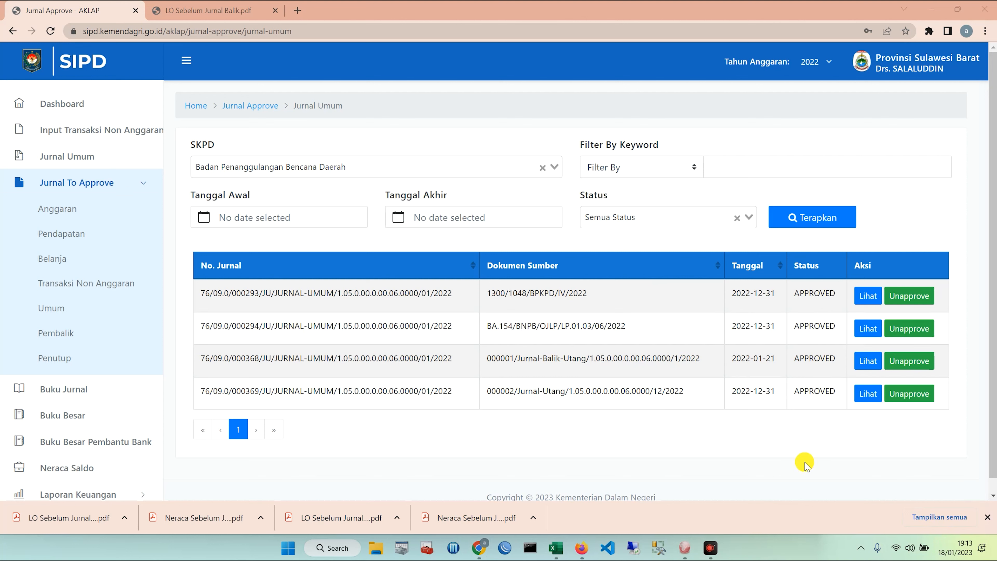